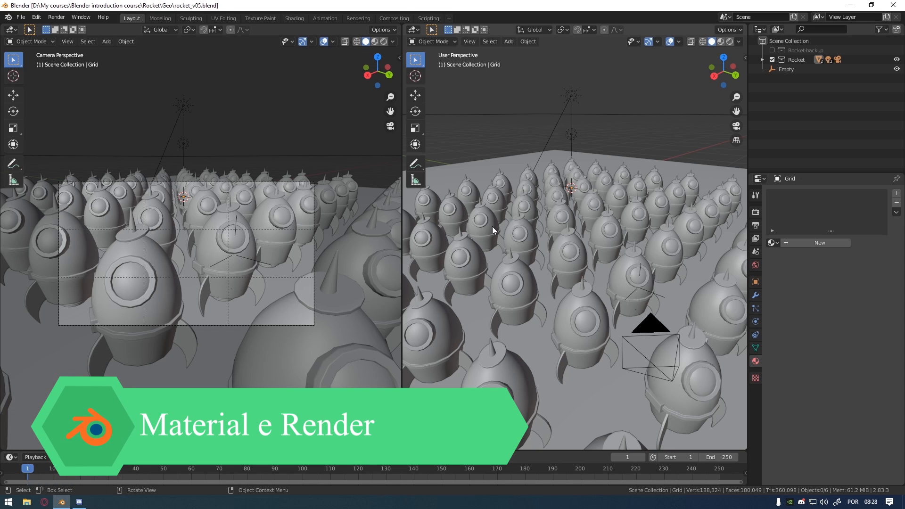
# Step: Switch the camera-view viewport to rendered shading and narrow it to give the neighbouring viewport more room
pyautogui.click(383, 41)
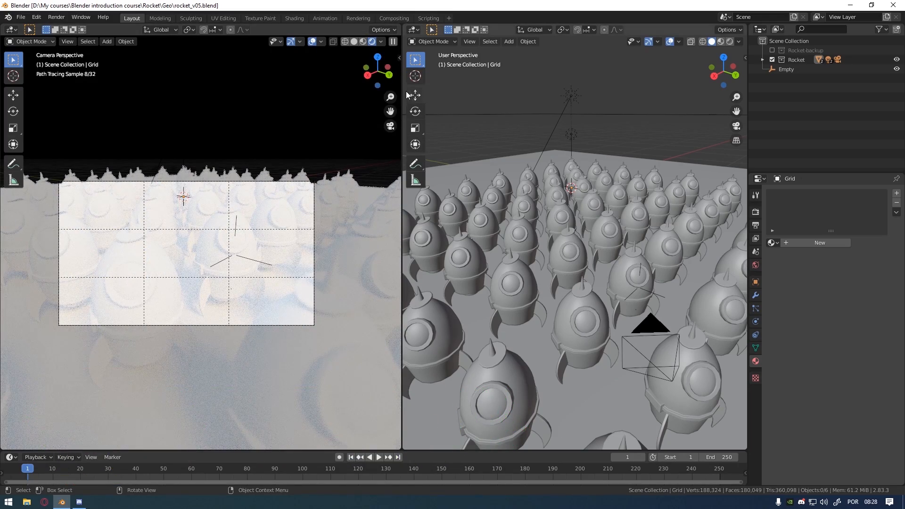
pyautogui.moveTo(402, 89); pyautogui.dragTo(277, 89)
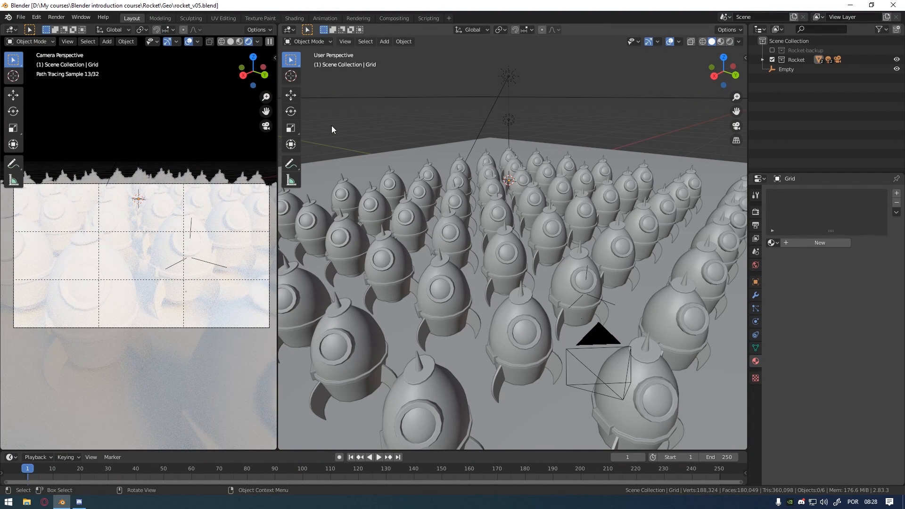
# Step: Create a new material for the rocket object
pyautogui.click(379, 210)
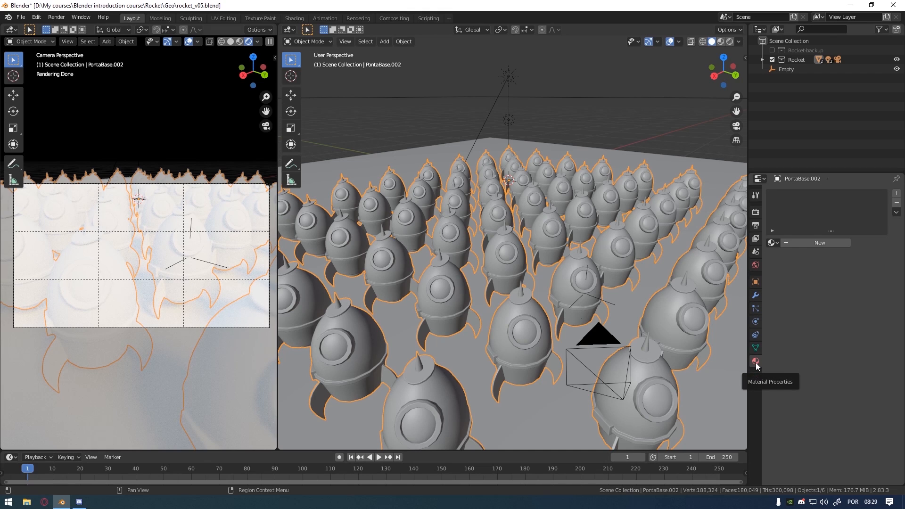
pyautogui.click(756, 362)
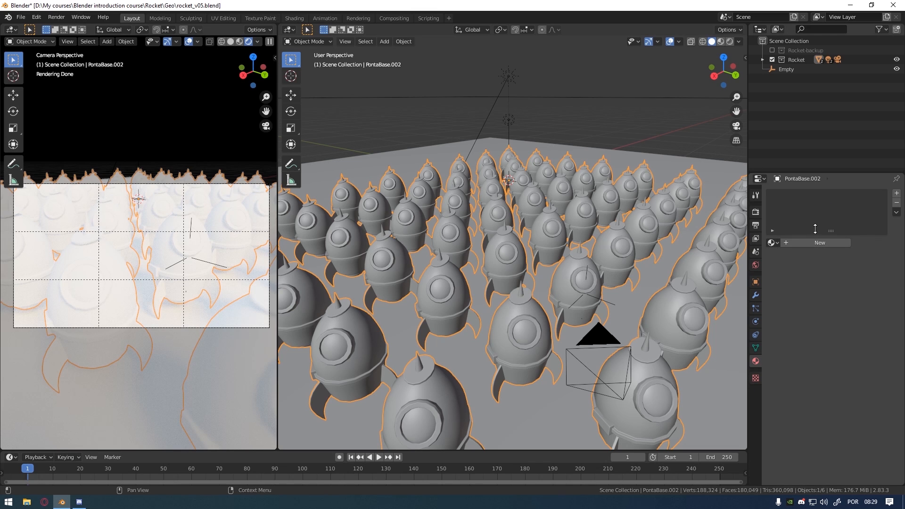
pyautogui.click(820, 242)
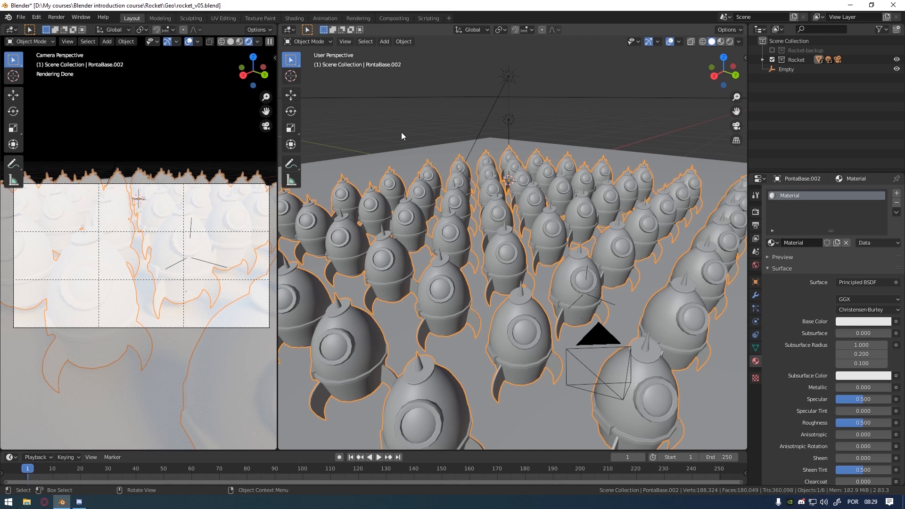
# Step: Turn the wide viewport into a Shader Editor and space the Principled BSDF and Material Output nodes apart
pyautogui.click(289, 30)
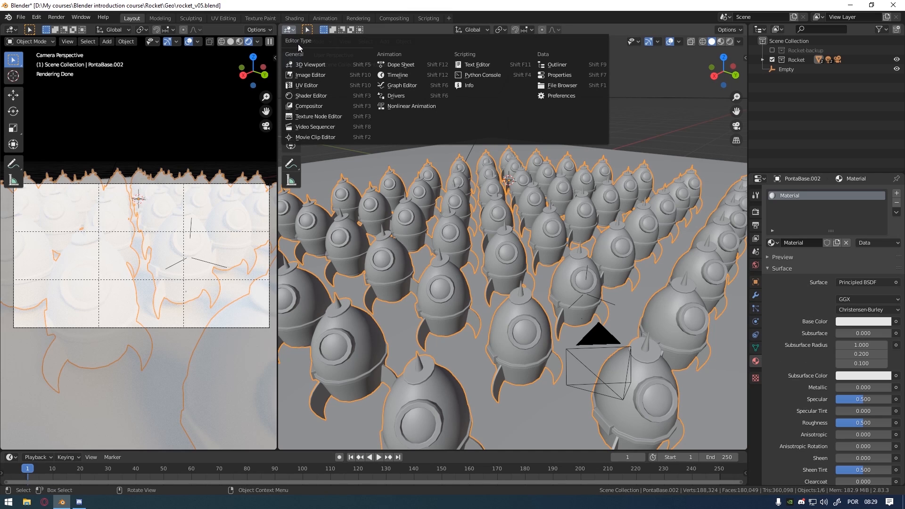
pyautogui.click(320, 97)
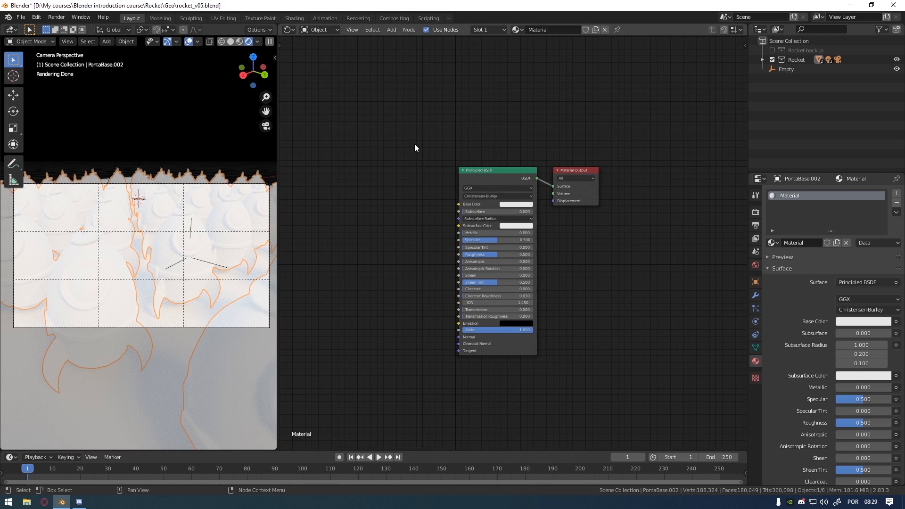
pyautogui.scroll(1, 414, 148)
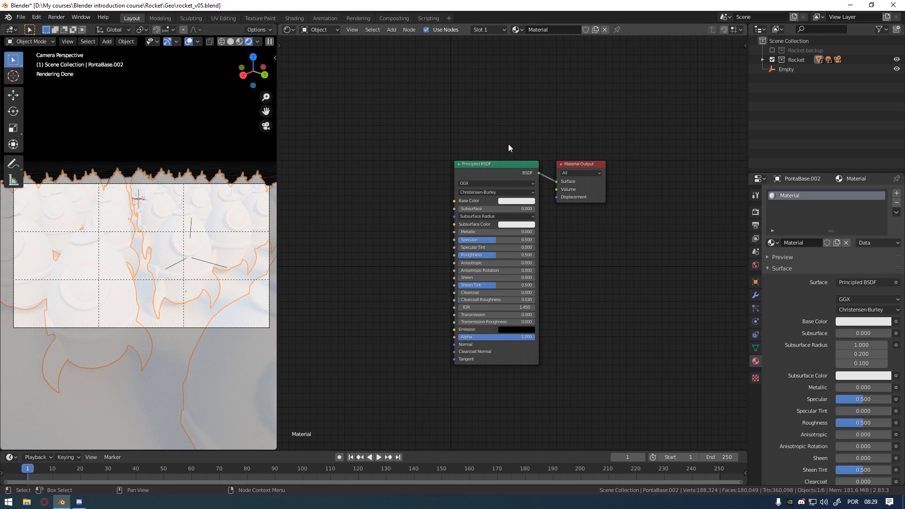
pyautogui.moveTo(506, 137); pyautogui.dragTo(467, 138, button='middle')
pyautogui.moveTo(460, 165); pyautogui.dragTo(368, 162)
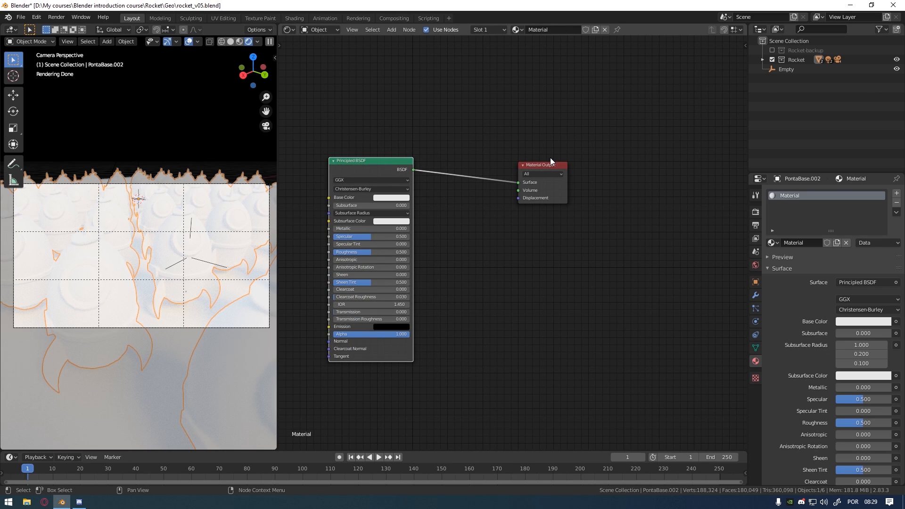
pyautogui.moveTo(540, 165); pyautogui.dragTo(548, 151)
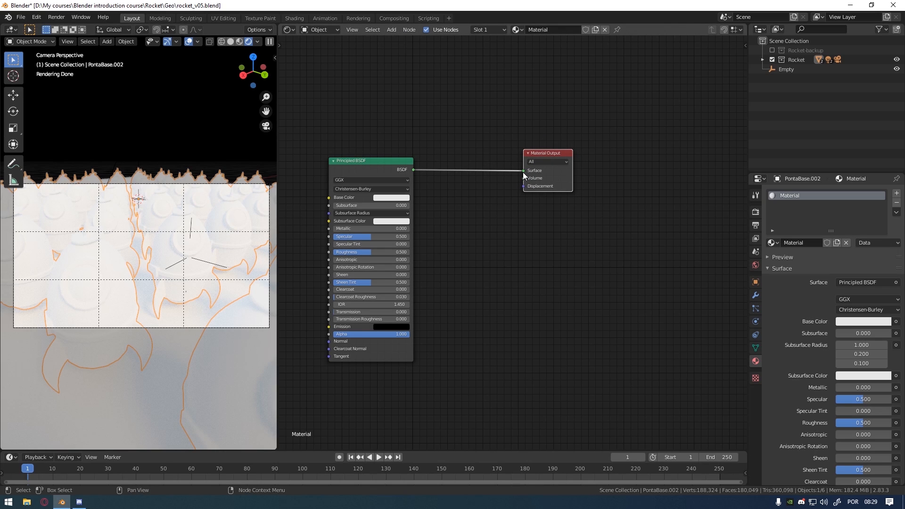
# Step: Disconnect the Principled BSDF from the Material Output's Surface input and link the two nodes again
pyautogui.moveTo(523, 170); pyautogui.dragTo(462, 198)
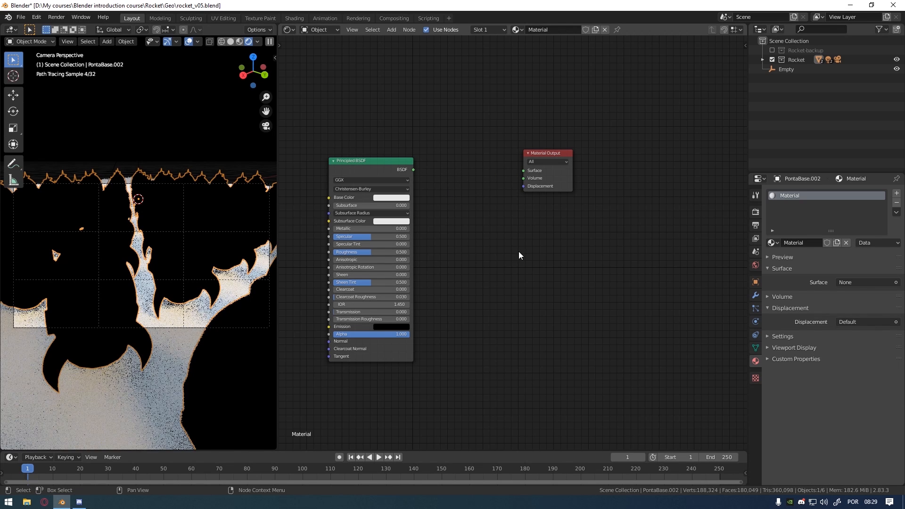
pyautogui.moveTo(367, 165); pyautogui.dragTo(387, 162)
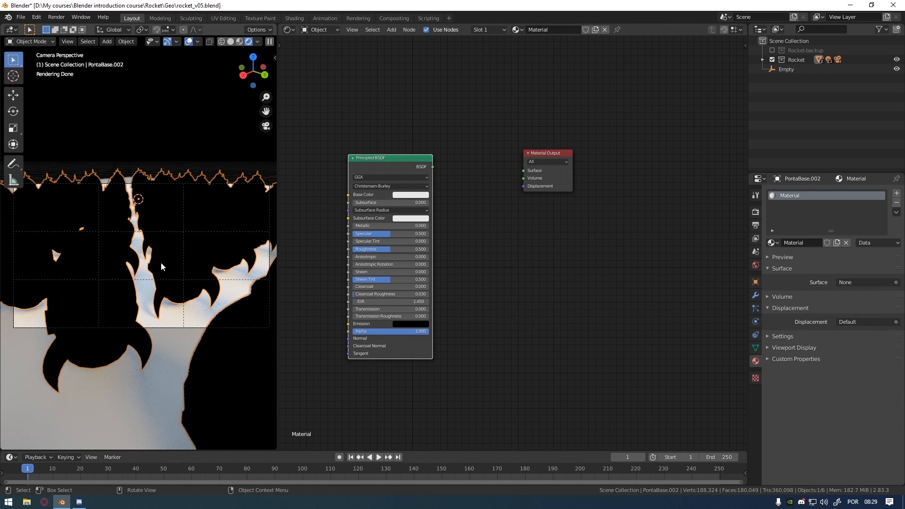
pyautogui.moveTo(403, 158); pyautogui.dragTo(523, 170)
pyautogui.keyDown('ctrl'); pyautogui.hscroll(-2, 473, 204); pyautogui.keyUp('ctrl')
pyautogui.moveTo(399, 166); pyautogui.dragTo(453, 165)
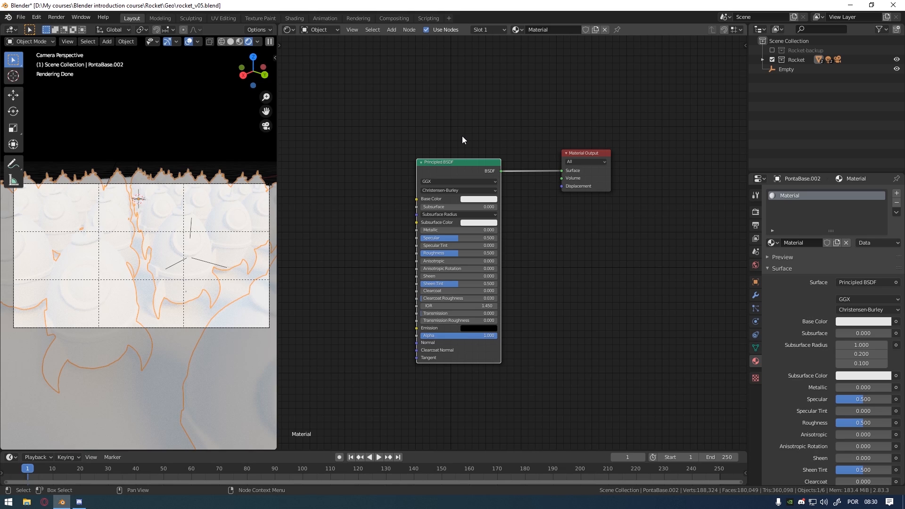
pyautogui.click(462, 136)
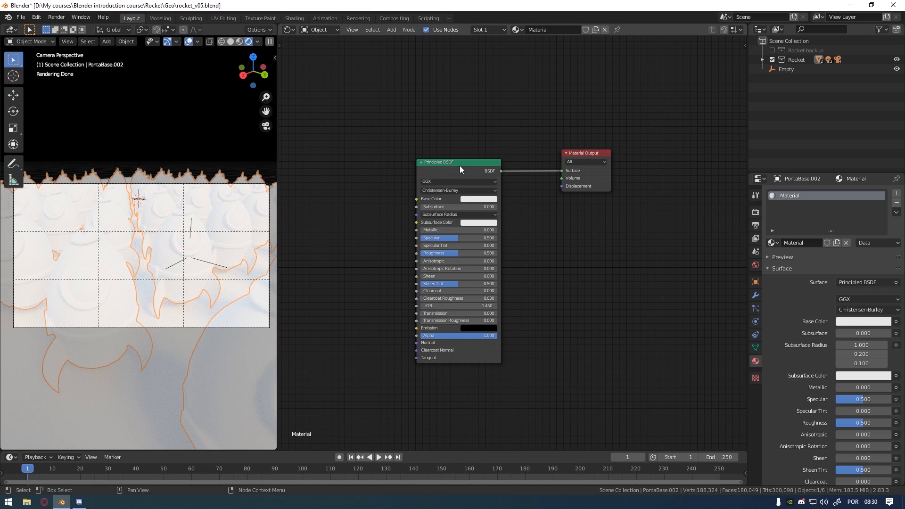
pyautogui.moveTo(459, 165); pyautogui.dragTo(455, 162)
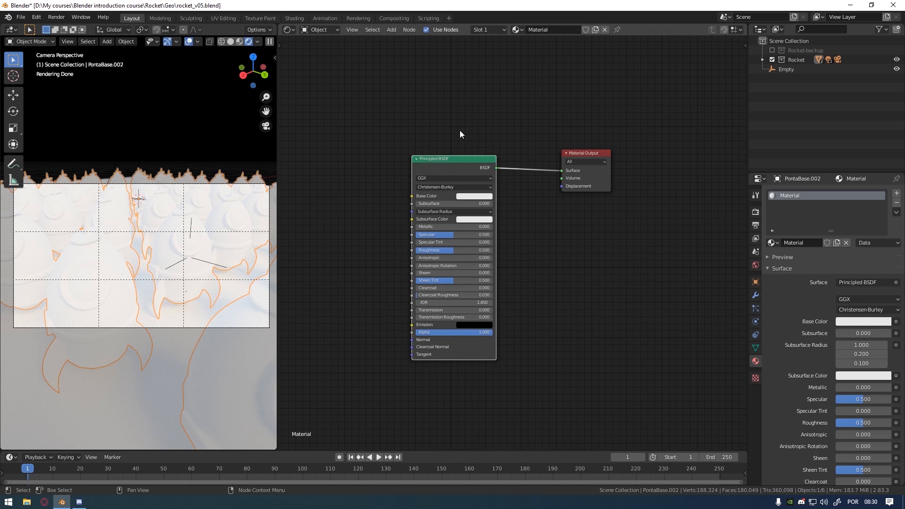
pyautogui.moveTo(459, 164); pyautogui.dragTo(459, 156)
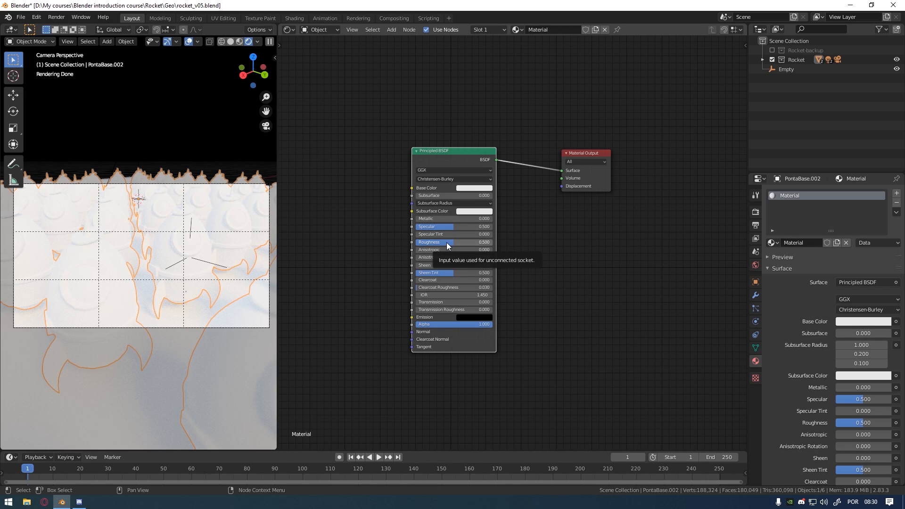
pyautogui.moveTo(451, 150); pyautogui.dragTo(467, 157)
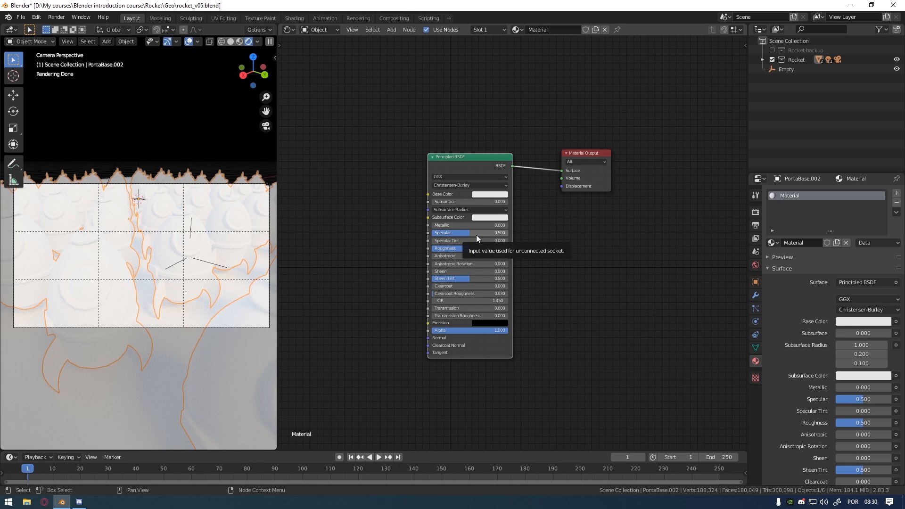
pyautogui.moveTo(475, 159)
pyautogui.mouseDown()
pyautogui.moveTo(432, 180)
pyautogui.moveTo(437, 157)
pyautogui.moveTo(467, 162)
pyautogui.mouseUp()
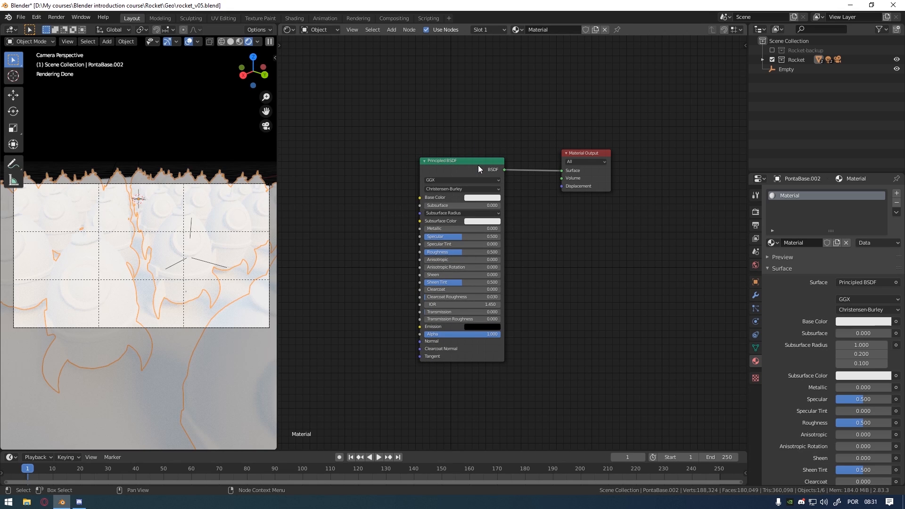
pyautogui.moveTo(461, 165)
pyautogui.mouseDown()
pyautogui.moveTo(475, 161)
pyautogui.moveTo(465, 164)
pyautogui.mouseUp()
# Step: Set the Principled BSDF's base color to dark grey and its Specular to 0
pyautogui.moveTo(464, 164); pyautogui.dragTo(498, 111, button='middle')
pyautogui.scroll(2, 480, 135)
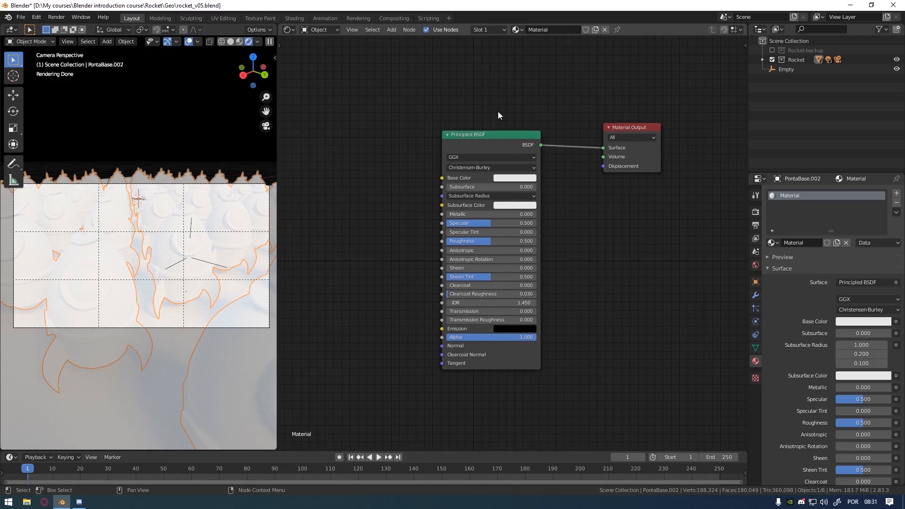
pyautogui.click(508, 178)
pyautogui.moveTo(526, 103); pyautogui.dragTo(519, 69)
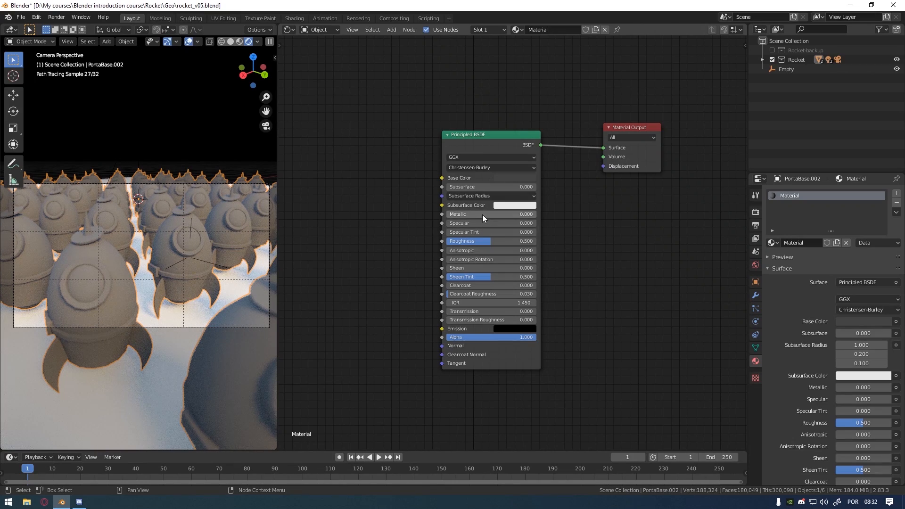
# Step: Raise Specular to 1 and try Roughness at 0, at 1 and back at 0 on the rockets' material
pyautogui.moveTo(482, 223); pyautogui.dragTo(565, 225)
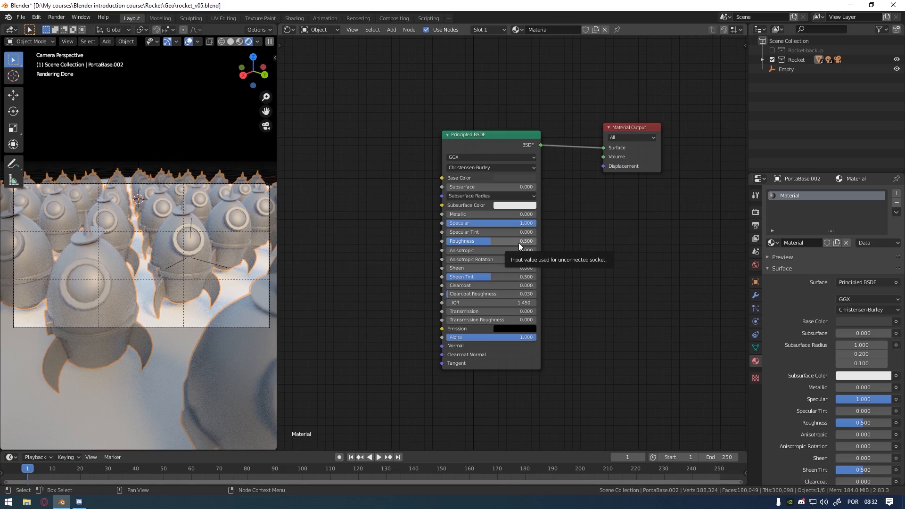
pyautogui.moveTo(518, 242); pyautogui.dragTo(444, 242)
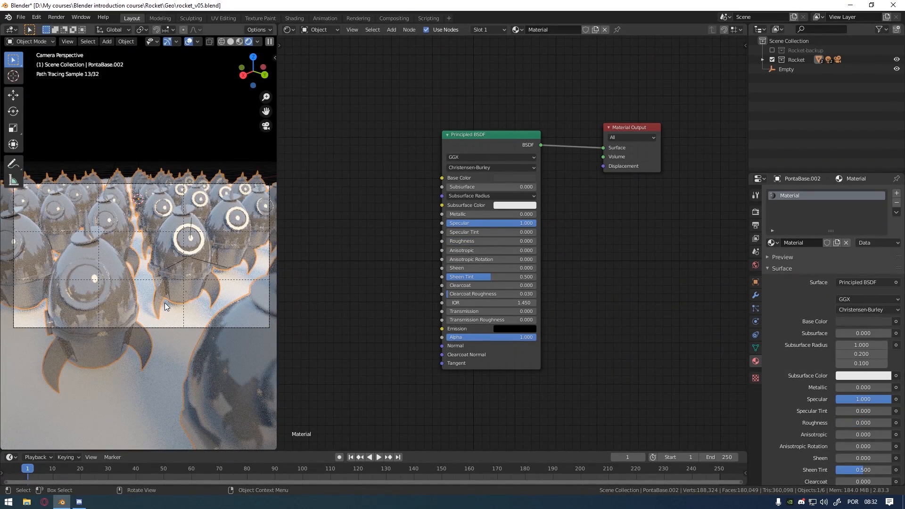
pyautogui.moveTo(459, 241); pyautogui.dragTo(459, 261)
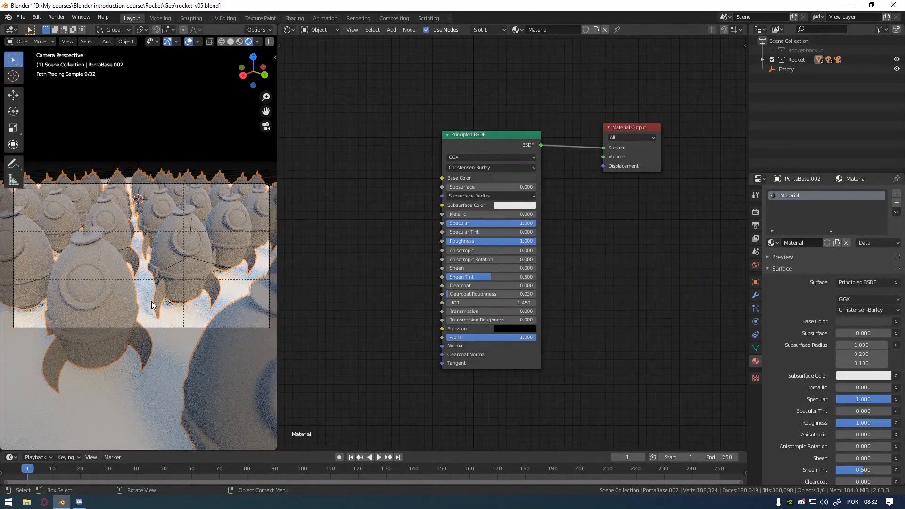
pyautogui.moveTo(520, 241); pyautogui.dragTo(427, 240)
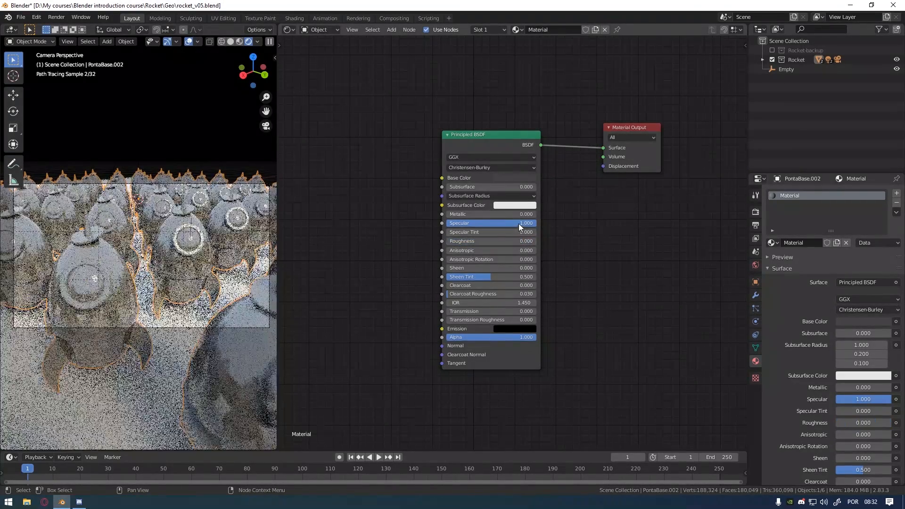
# Step: Set the material's Specular to 0, its base color to olive green and its Metallic value to 1
pyautogui.moveTo(519, 224); pyautogui.dragTo(427, 223)
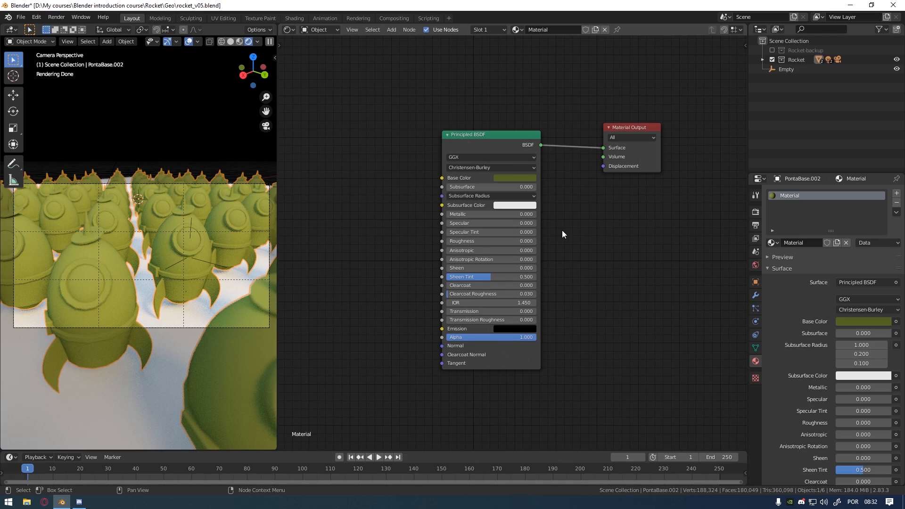
pyautogui.moveTo(473, 214); pyautogui.dragTo(563, 214)
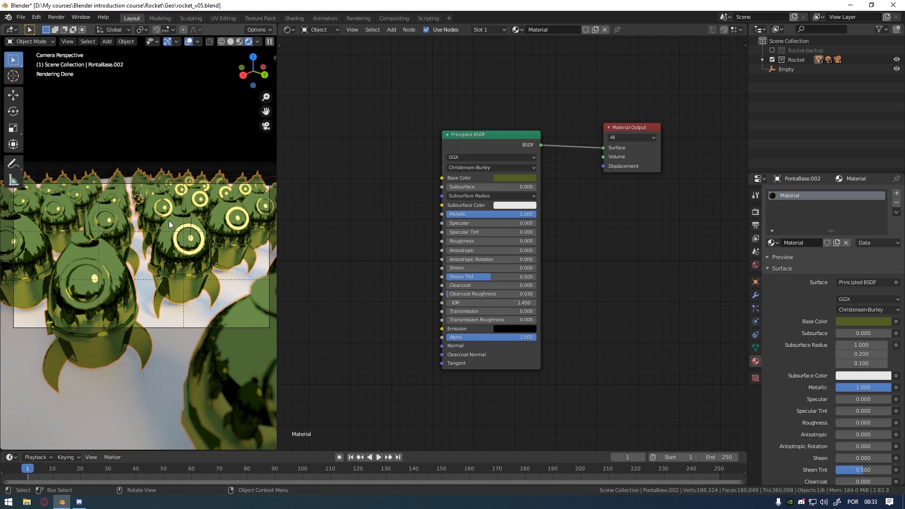
# Step: Set the green metal's Specular to 0.1 and its Roughness to 0.2
pyautogui.click(462, 223)
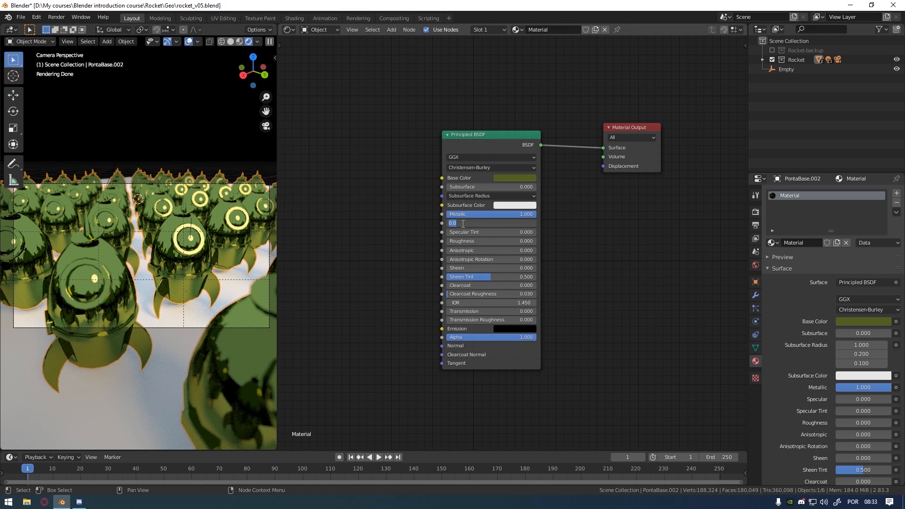
pyautogui.write('0.1')
pyautogui.press('Return')
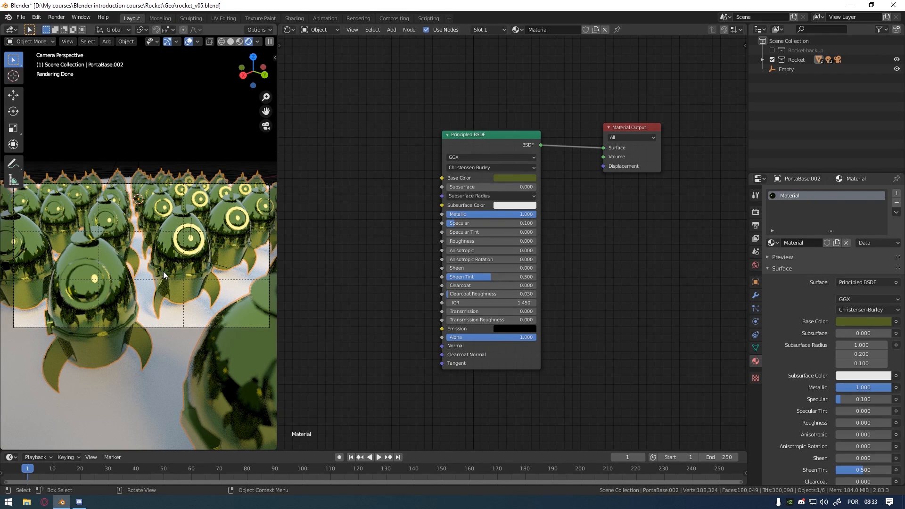
pyautogui.click(488, 241)
pyautogui.write('0.2')
pyautogui.press('Return')
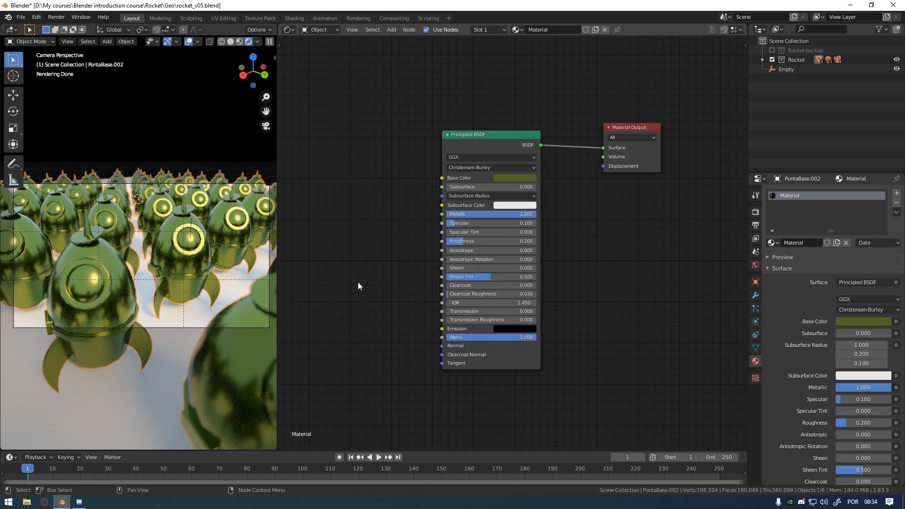
# Step: Add a Noise Texture node on the input side of the Principled BSDF and move the BSDF node slightly lower
pyautogui.click(392, 30)
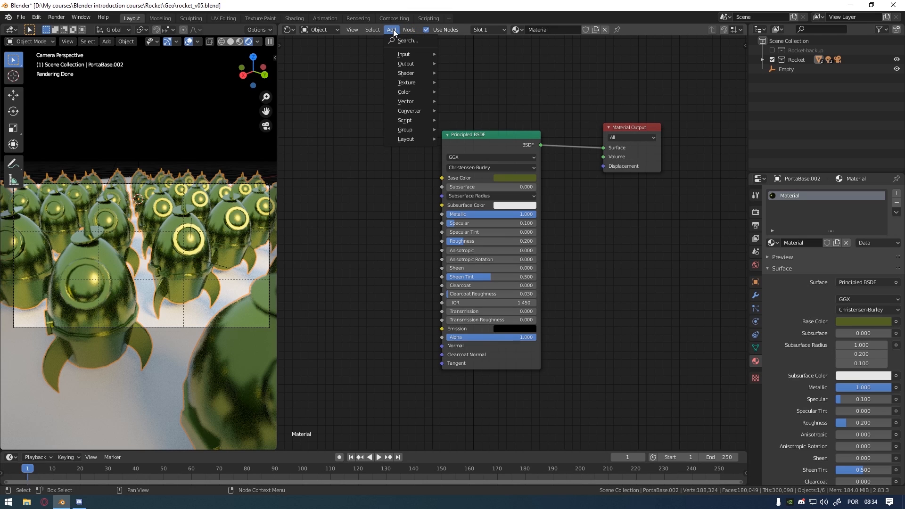
pyautogui.moveTo(412, 84)
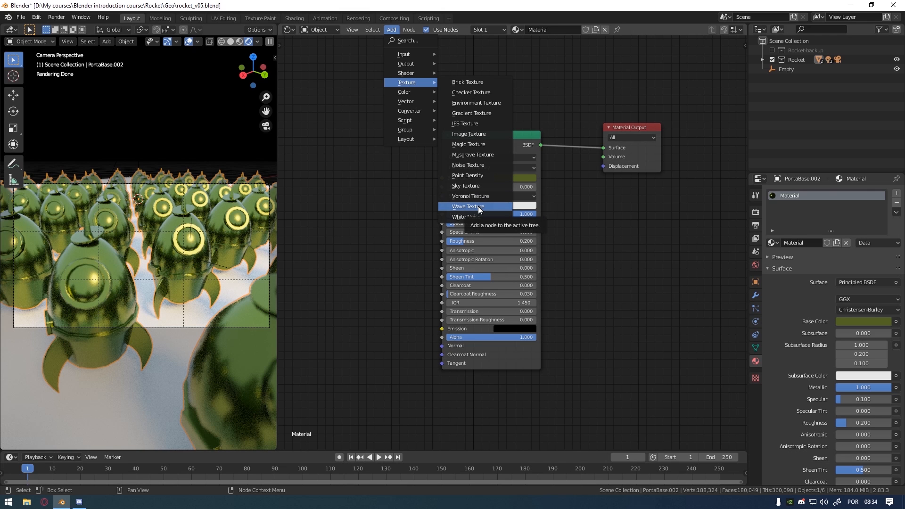
pyautogui.click(490, 165)
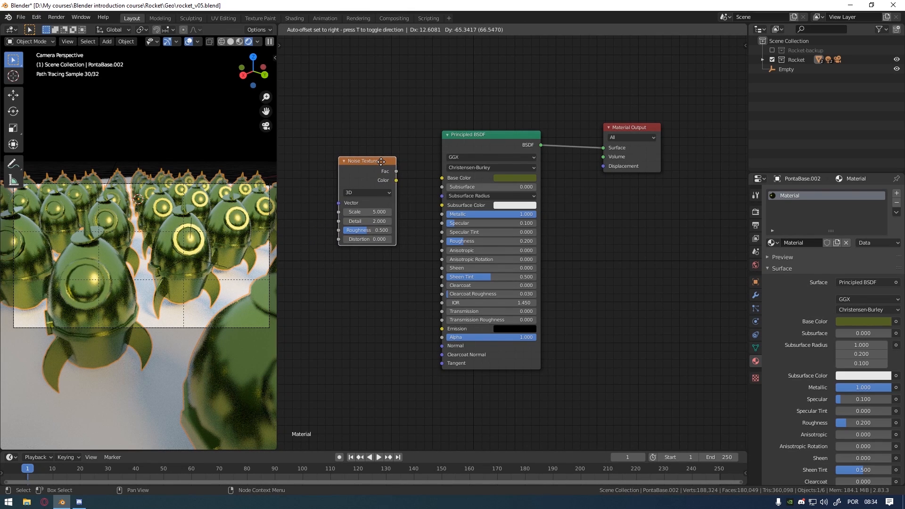
pyautogui.click(381, 162)
pyautogui.moveTo(382, 165); pyautogui.dragTo(355, 161)
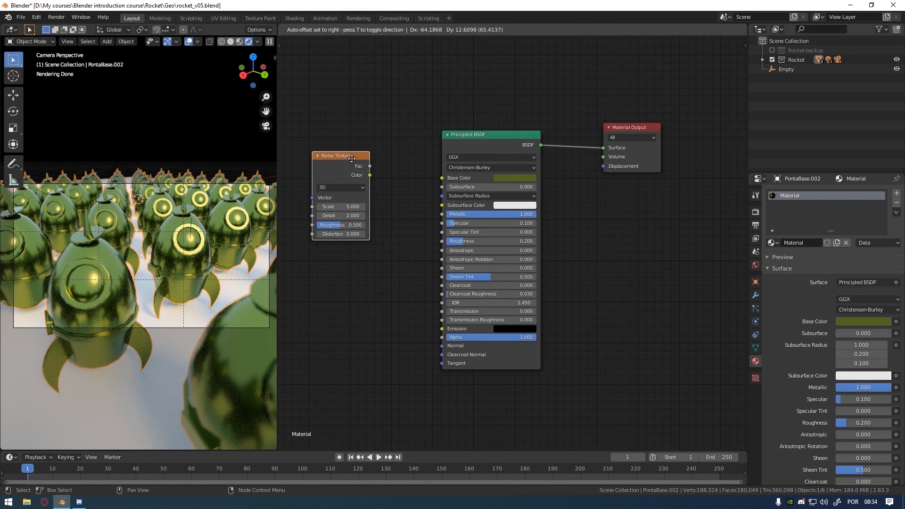
pyautogui.moveTo(509, 137); pyautogui.dragTo(500, 190)
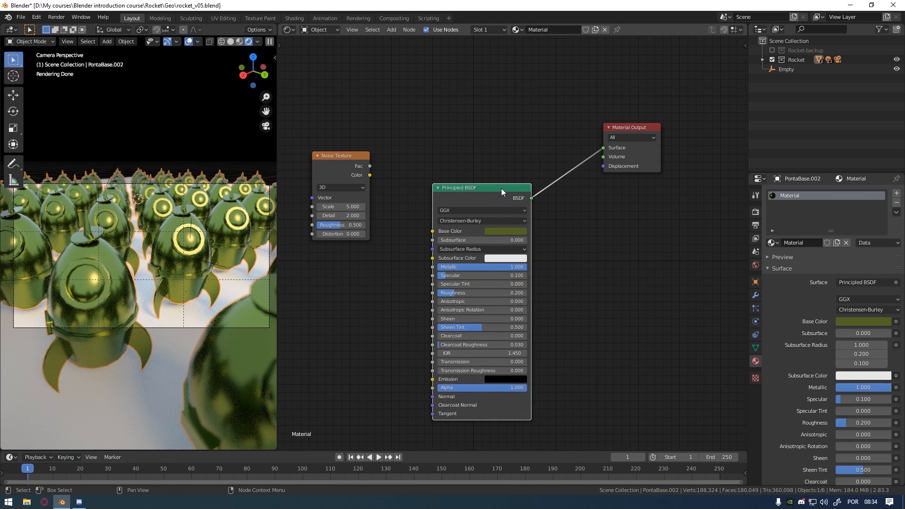
pyautogui.moveTo(470, 192); pyautogui.dragTo(462, 174)
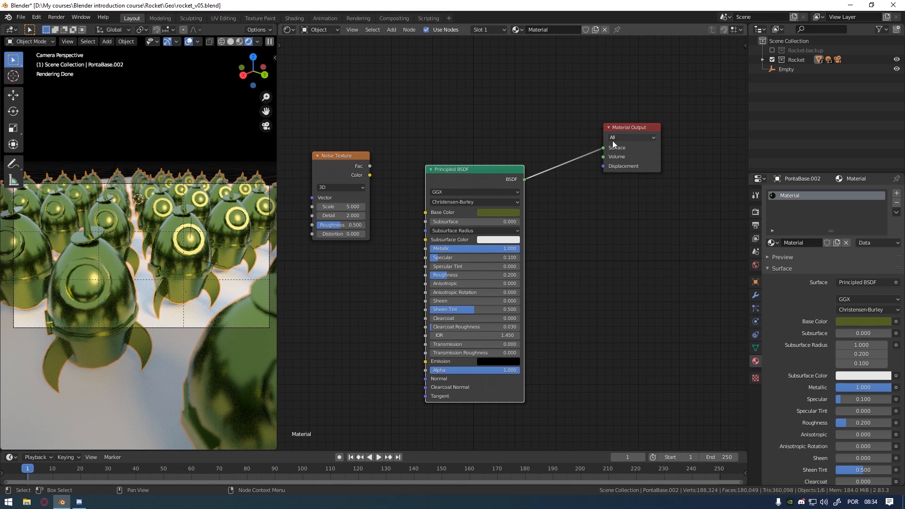
# Step: Link the Noise Texture's Fac output directly to the Material Output's Surface and move the Principled BSDF and Noise Texture nodes clear of the link
pyautogui.moveTo(371, 167); pyautogui.dragTo(604, 147)
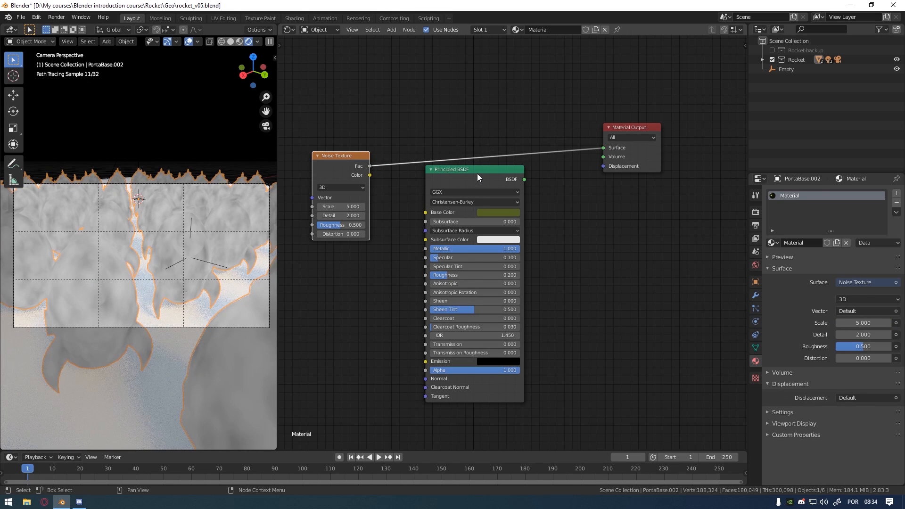
pyautogui.moveTo(477, 174); pyautogui.dragTo(482, 198)
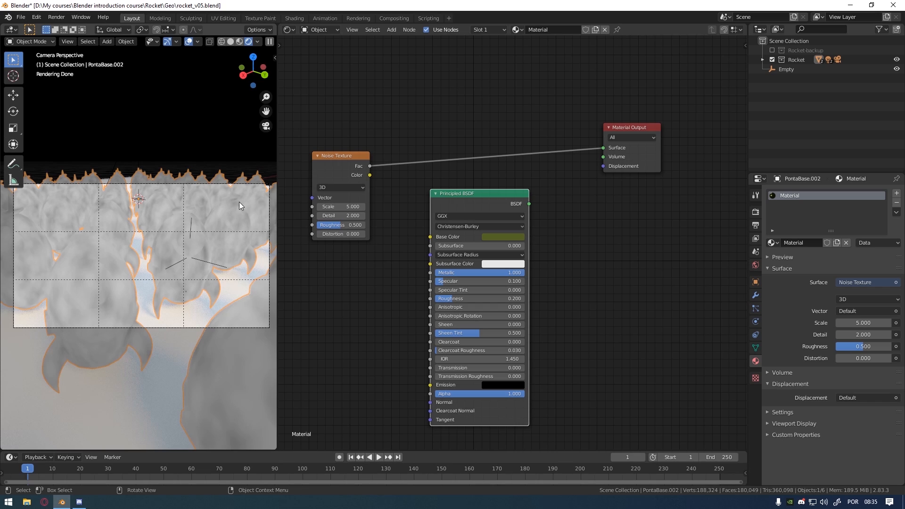
pyautogui.moveTo(336, 156); pyautogui.dragTo(324, 164)
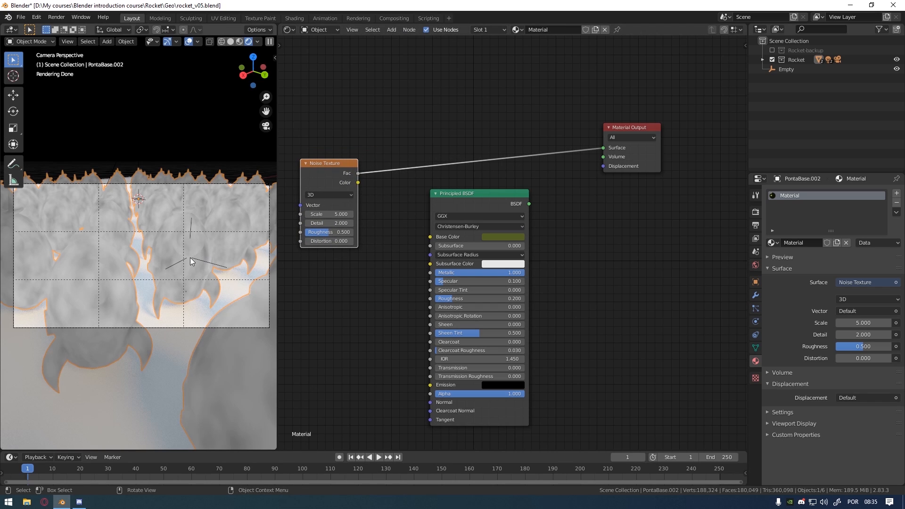
# Step: Try Noise Texture Scale values of 50 and 100 on the rockets
pyautogui.click(337, 215)
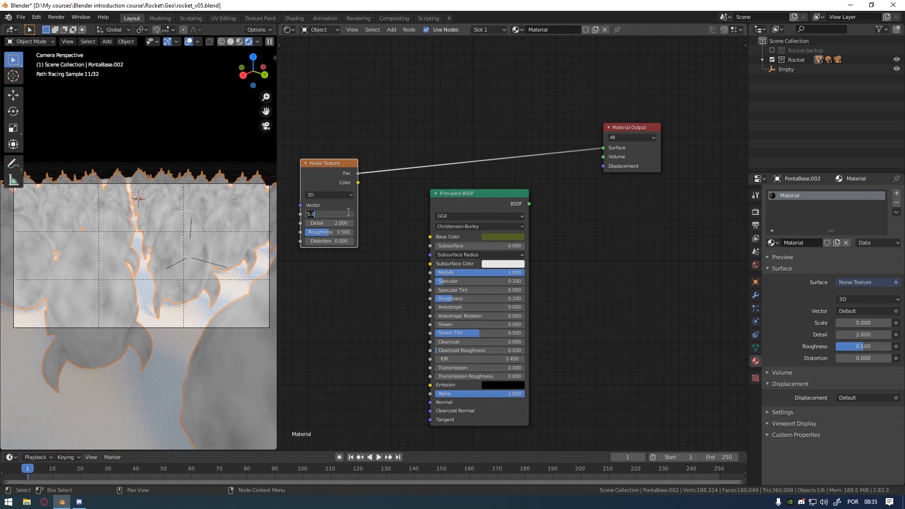
pyautogui.write('50.0')
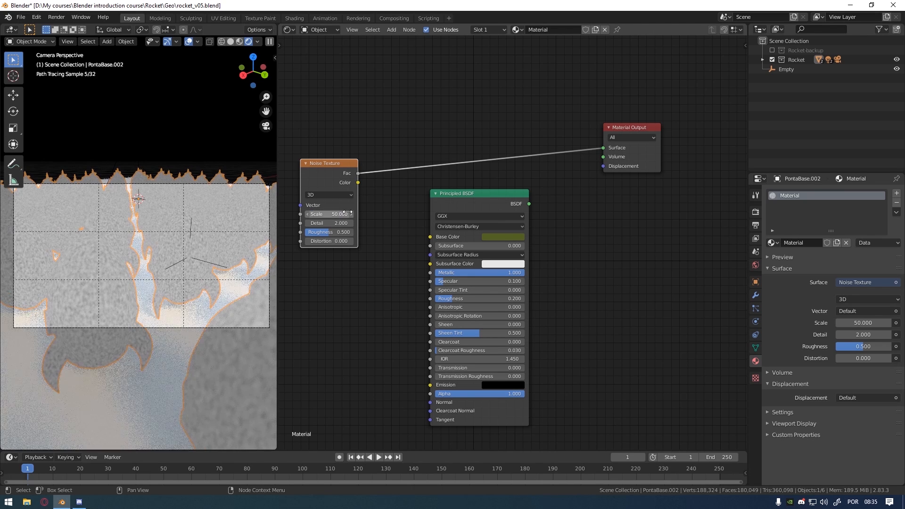
pyautogui.hotkey('ctrl', 'a')
pyautogui.write('100')
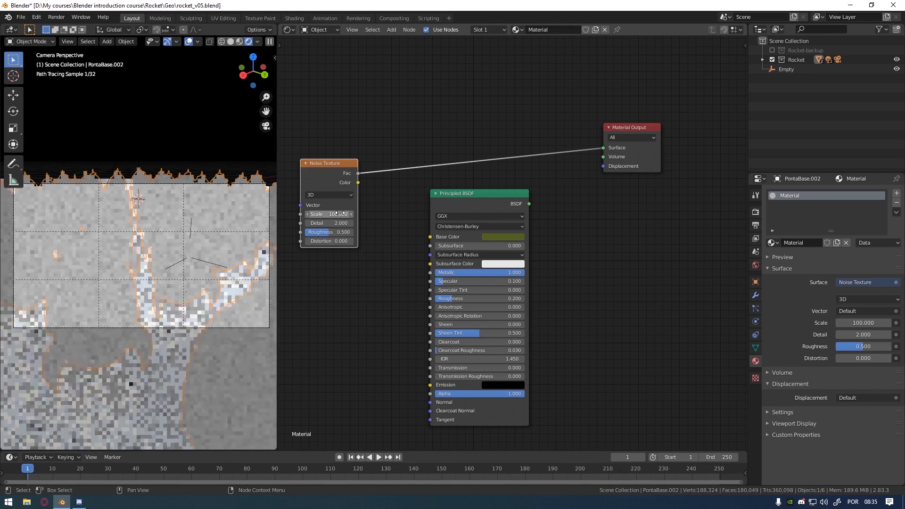
pyautogui.press('Return')
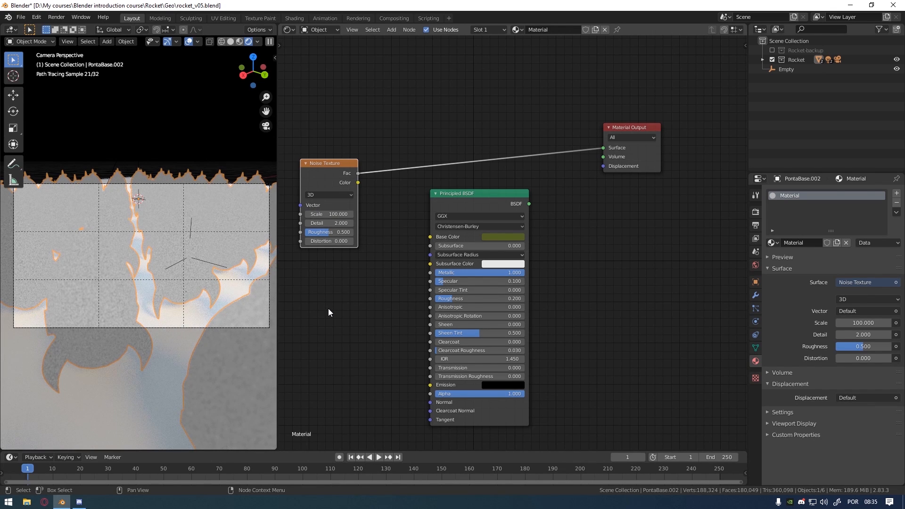
# Step: Set the Noise Texture's Scale to 150 and its Detail to 6
pyautogui.click(346, 214)
pyautogui.write('150')
pyautogui.press('Return')
pyautogui.click(348, 224)
pyautogui.write('6')
pyautogui.press('Return')
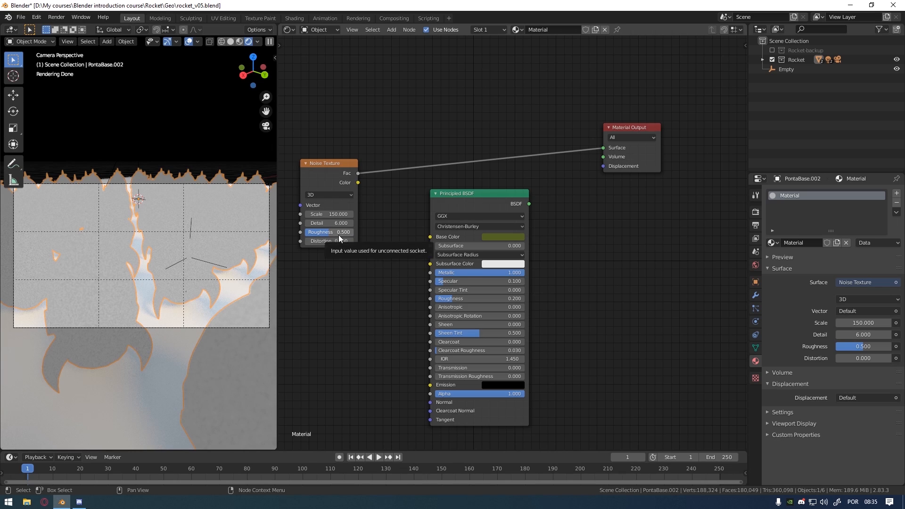
# Step: Reconnect the Principled BSDF to the Material Output's Surface and space the BSDF and Noise Texture nodes farther apart
pyautogui.moveTo(468, 196); pyautogui.dragTo(467, 188)
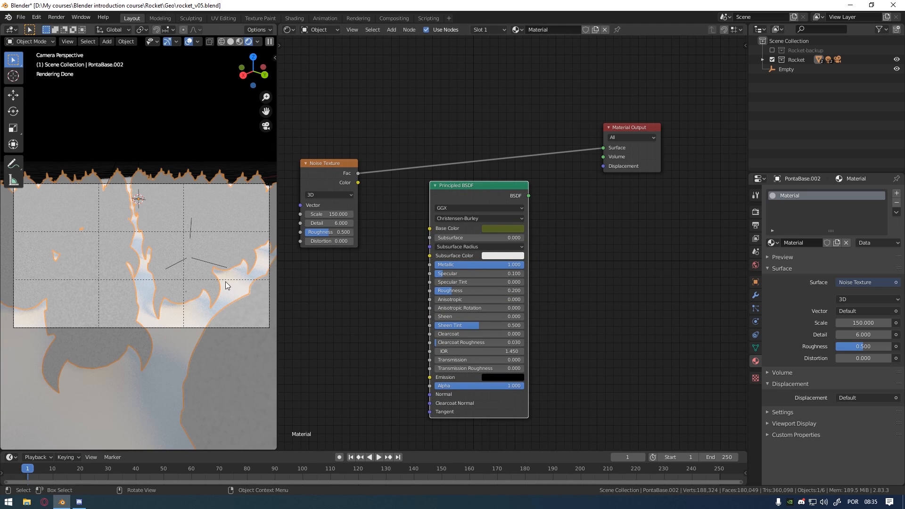
pyautogui.click(337, 166)
pyautogui.moveTo(337, 166); pyautogui.dragTo(329, 173)
pyautogui.moveTo(529, 196); pyautogui.dragTo(603, 148)
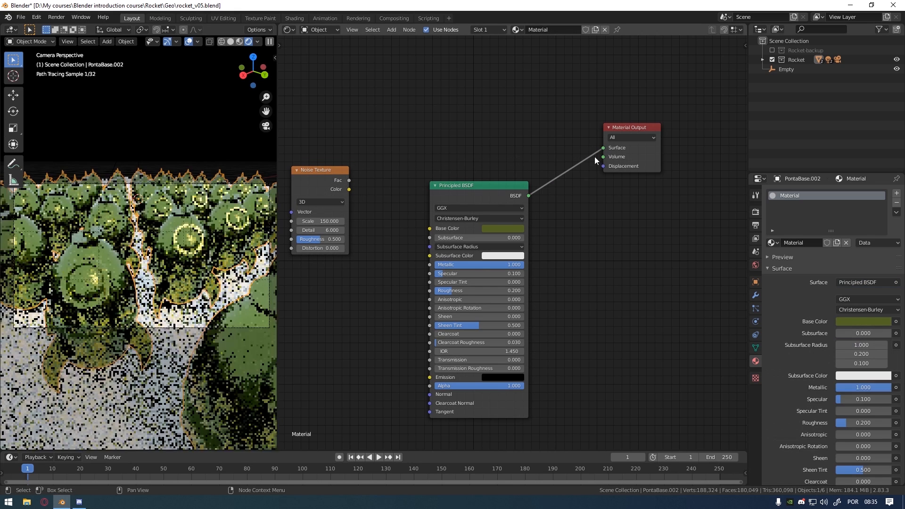
pyautogui.moveTo(510, 188); pyautogui.dragTo(515, 122)
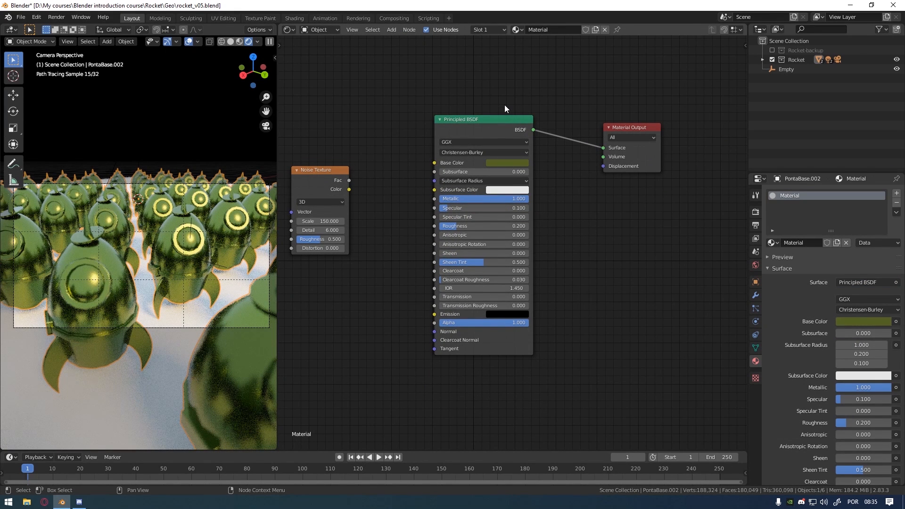
pyautogui.moveTo(322, 177); pyautogui.dragTo(308, 196)
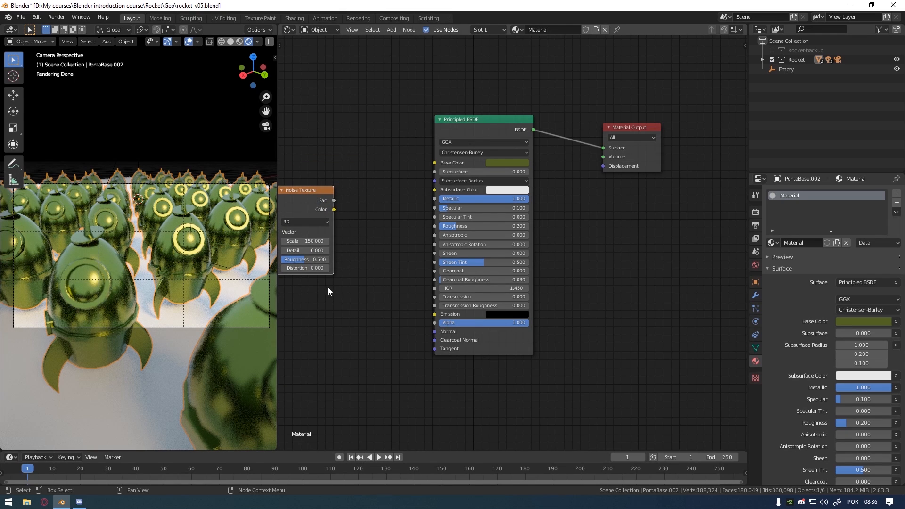
# Step: Add a Bump node between the Noise Texture and the Principled BSDF, and move the Noise Texture farther from it
pyautogui.moveTo(334, 307); pyautogui.dragTo(363, 312, button='middle')
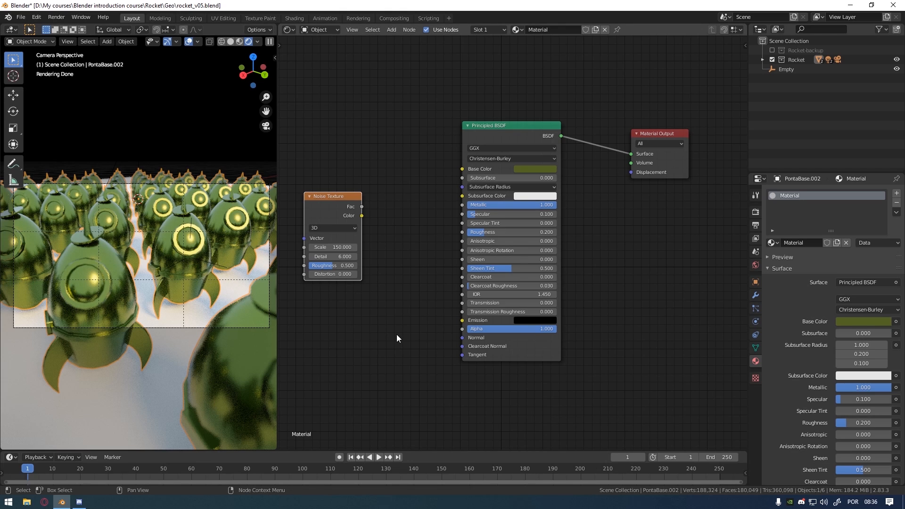
pyautogui.click(392, 29)
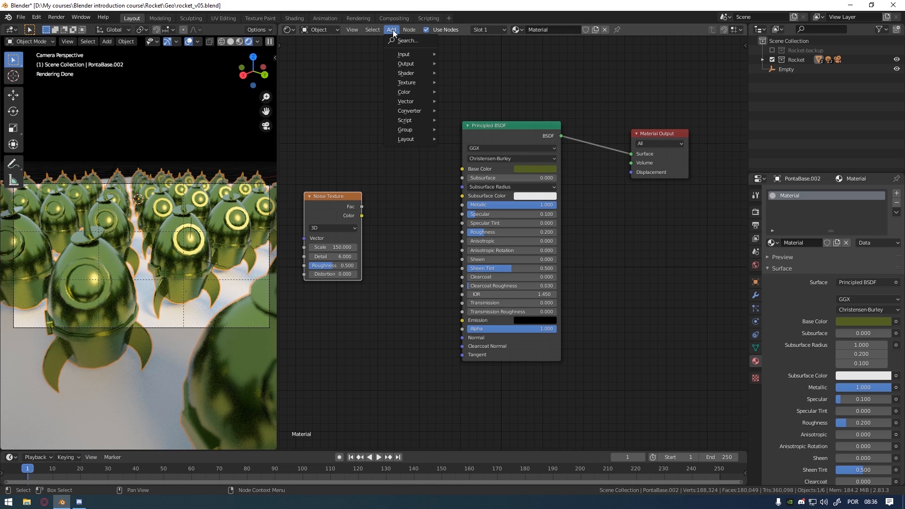
pyautogui.moveTo(417, 102)
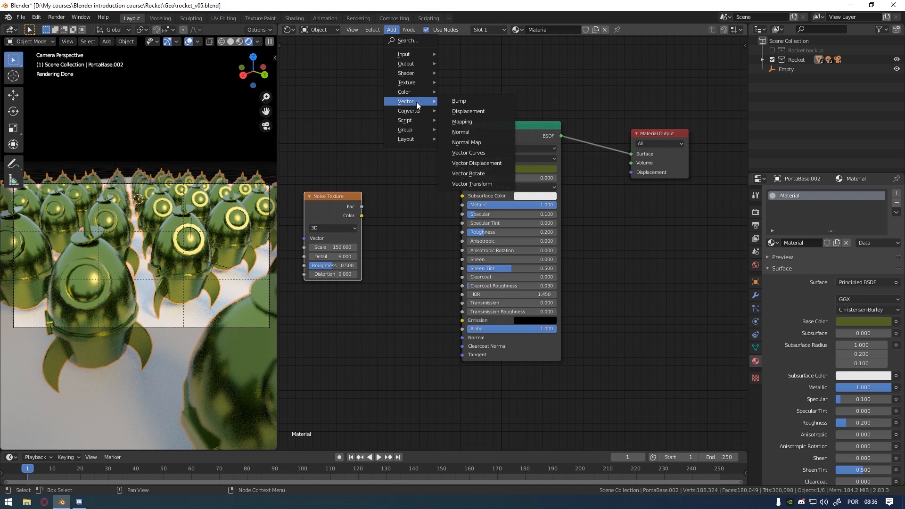
pyautogui.click(468, 101)
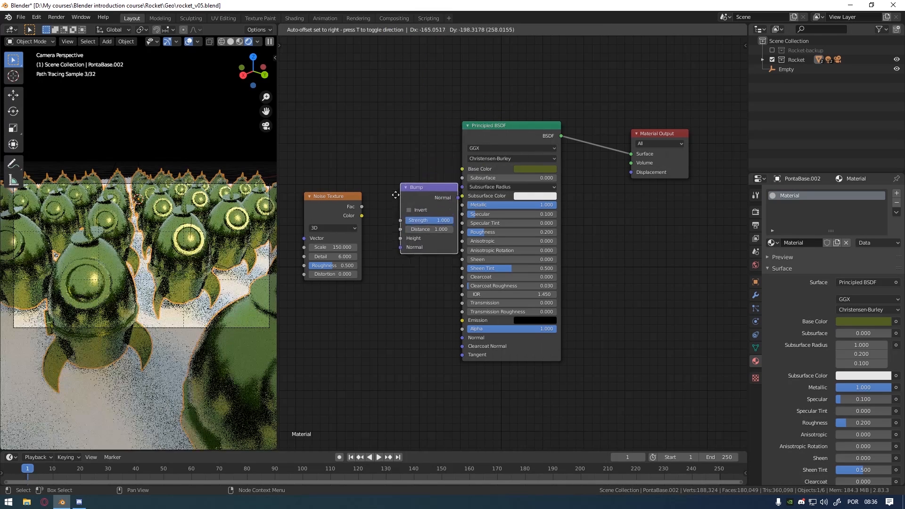
pyautogui.click(375, 276)
pyautogui.moveTo(332, 318); pyautogui.dragTo(394, 299, button='middle')
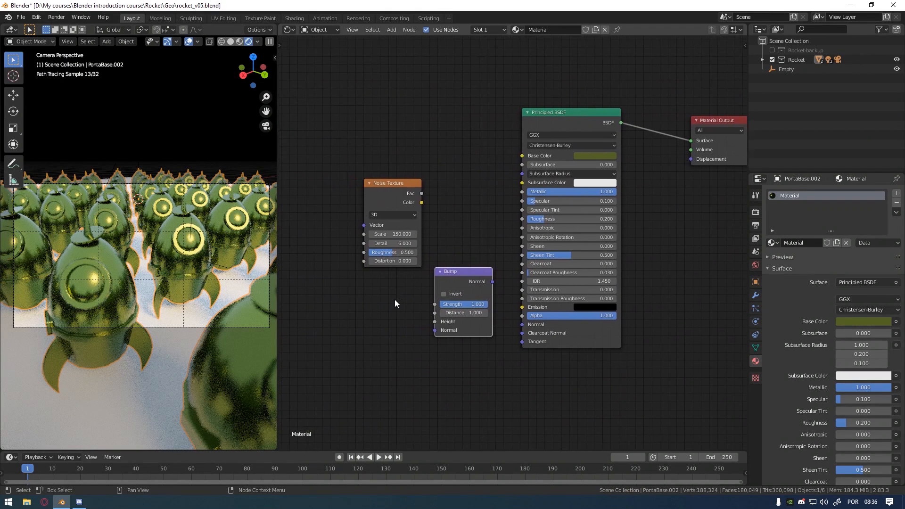
pyautogui.moveTo(395, 183); pyautogui.dragTo(350, 187)
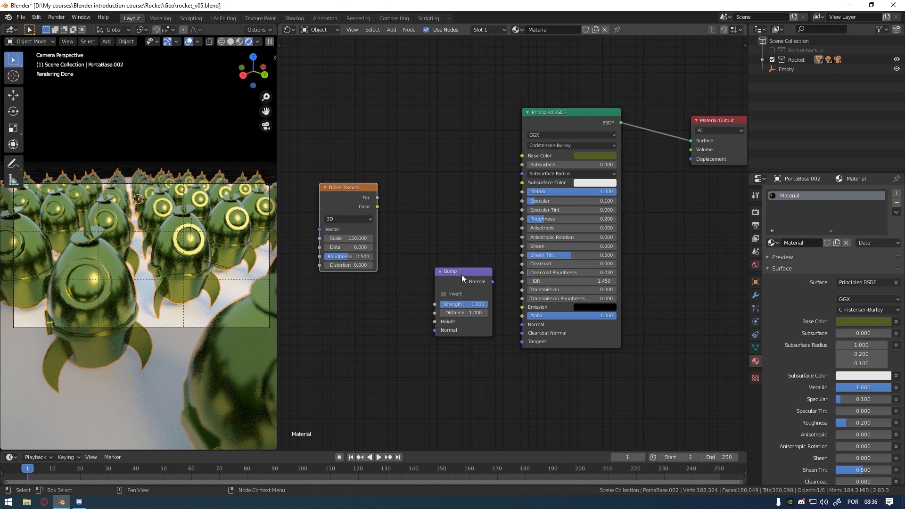
# Step: Connect the Bump node's Normal output to the Principled BSDF's Normal input and place the Bump node beside that input
pyautogui.moveTo(462, 277); pyautogui.dragTo(522, 324)
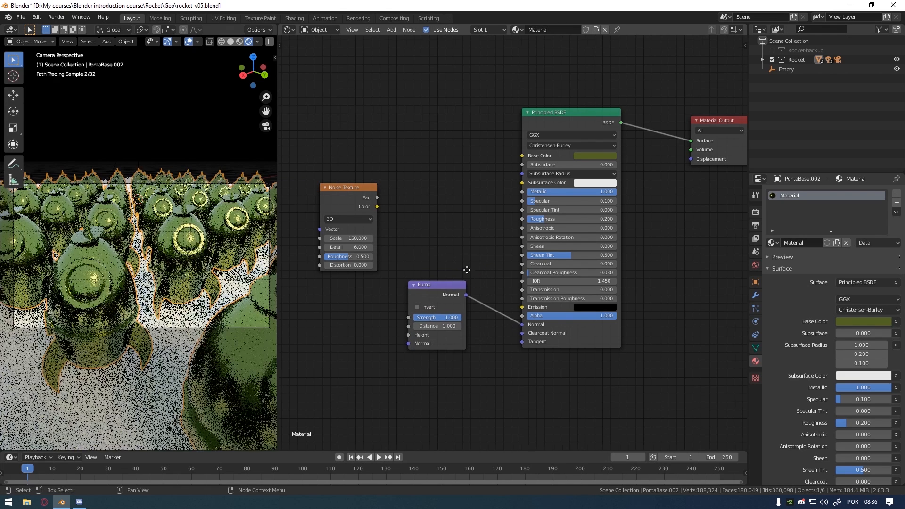
pyautogui.moveTo(447, 301); pyautogui.dragTo(498, 269, button='middle')
pyautogui.moveTo(498, 269); pyautogui.dragTo(526, 297)
pyautogui.moveTo(493, 262); pyautogui.dragTo(514, 231, button='middle')
# Step: Move the Noise Texture node beside the Bump node and connect its Fac output to the Bump's Height input
pyautogui.moveTo(428, 136); pyautogui.dragTo(405, 276)
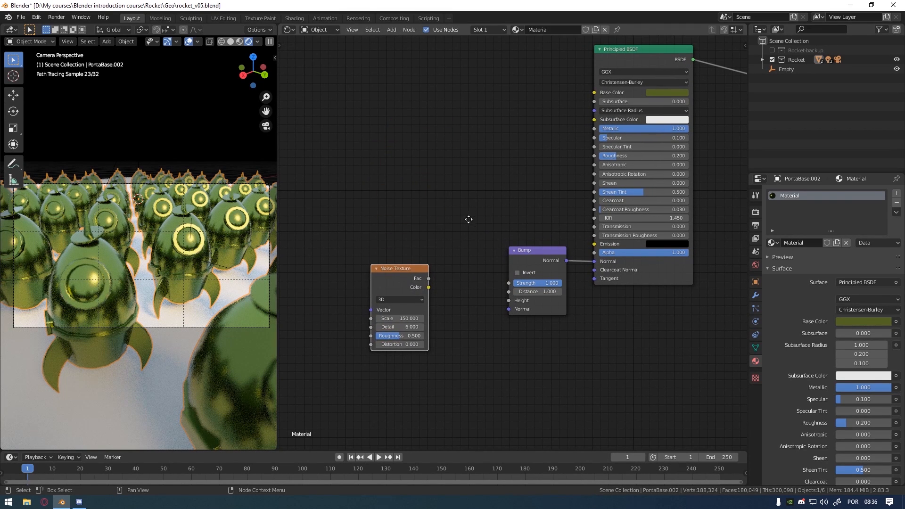
pyautogui.moveTo(469, 217); pyautogui.dragTo(408, 243, button='middle')
pyautogui.moveTo(338, 307); pyautogui.dragTo(365, 290)
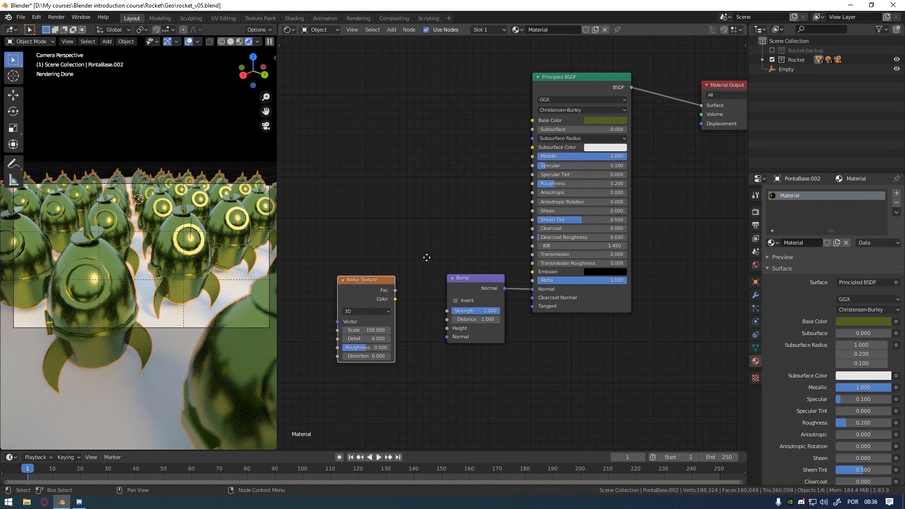
pyautogui.moveTo(425, 257); pyautogui.dragTo(388, 258, button='middle')
pyautogui.moveTo(358, 291); pyautogui.dragTo(414, 333)
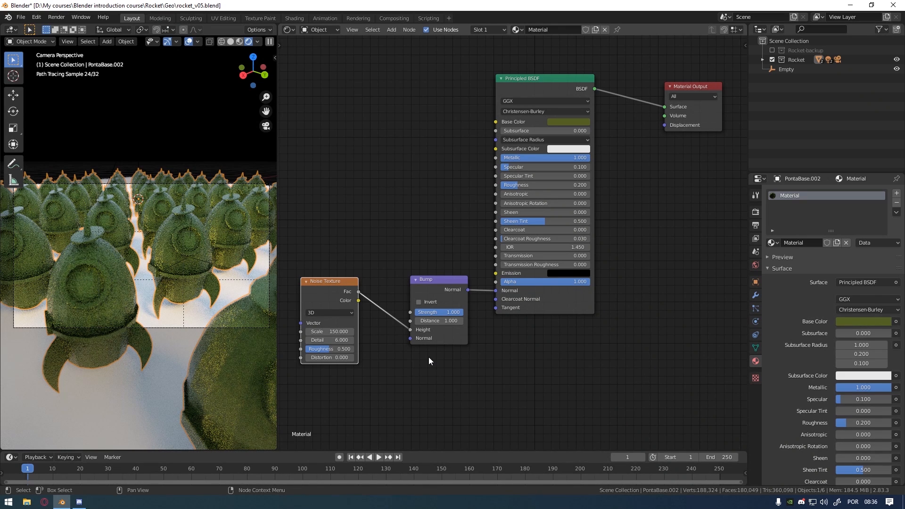
# Step: Try a Bump Strength of 0.1 and settle on 0.05
pyautogui.moveTo(435, 284); pyautogui.dragTo(429, 283)
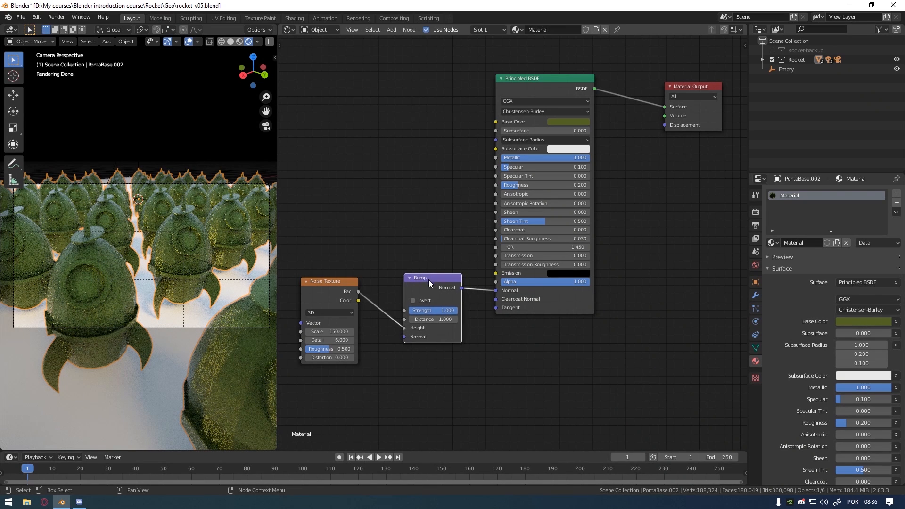
pyautogui.click(444, 311)
pyautogui.write('0.1')
pyautogui.press('Return')
pyautogui.click(443, 313)
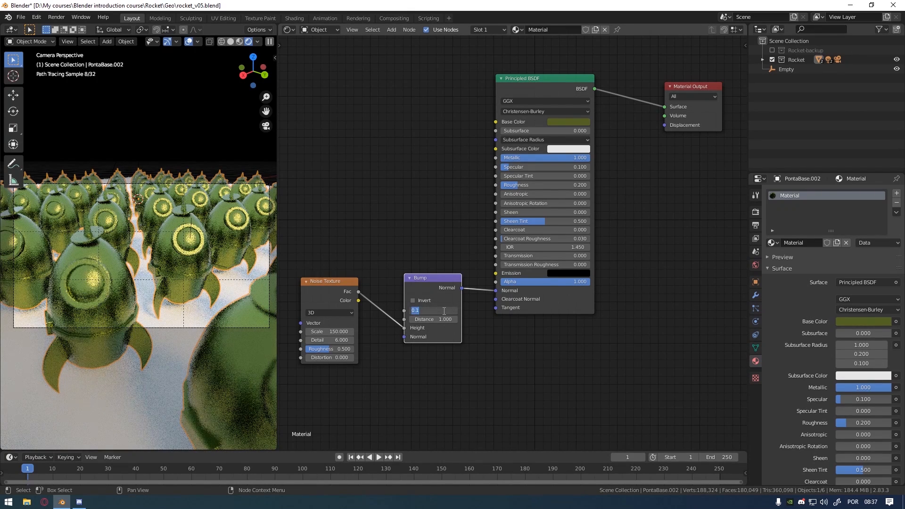
pyautogui.write('.05')
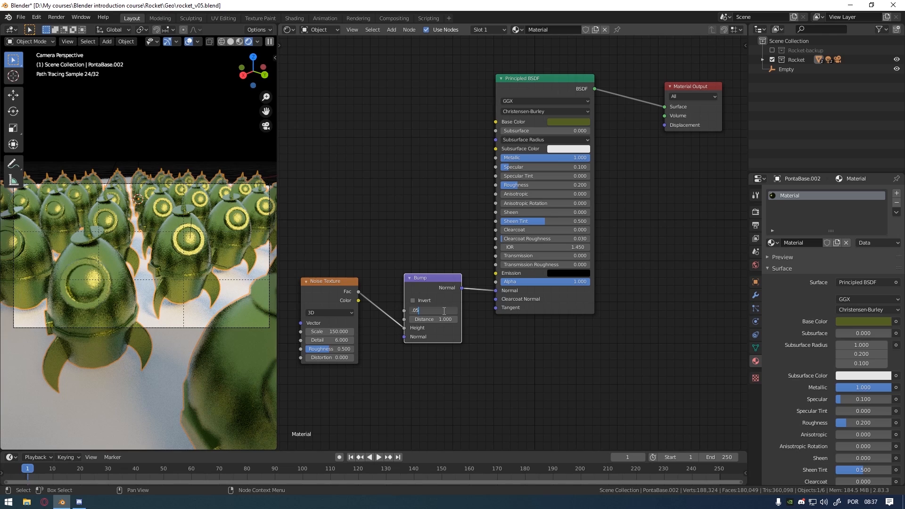
pyautogui.press('Return')
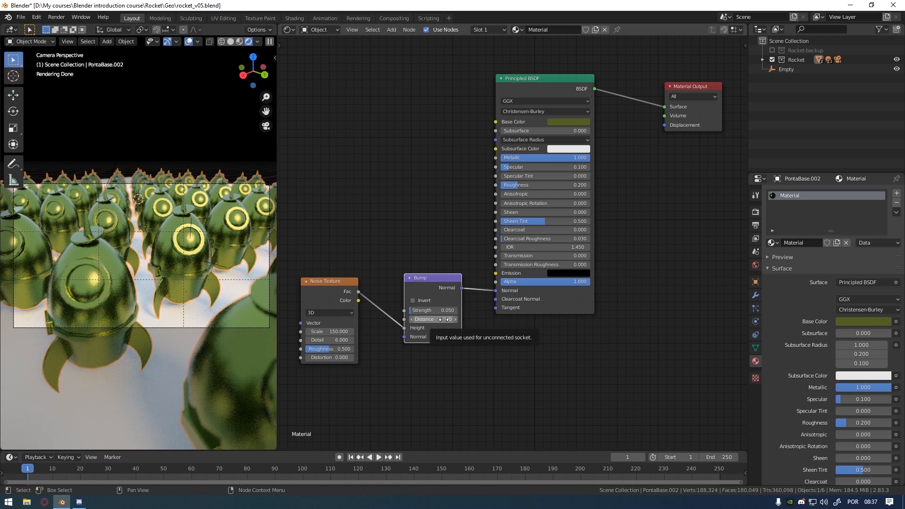
# Step: Set the Bump's Distance to 0.1 and move the Noise Texture node lower so its Fac output lines up with the Height input
pyautogui.doubleClick(443, 319)
pyautogui.write('.1')
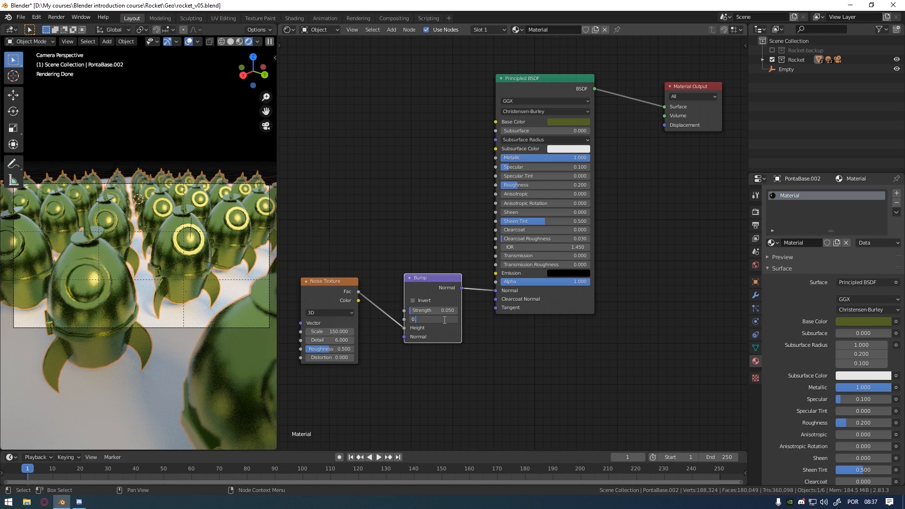
pyautogui.press('Return')
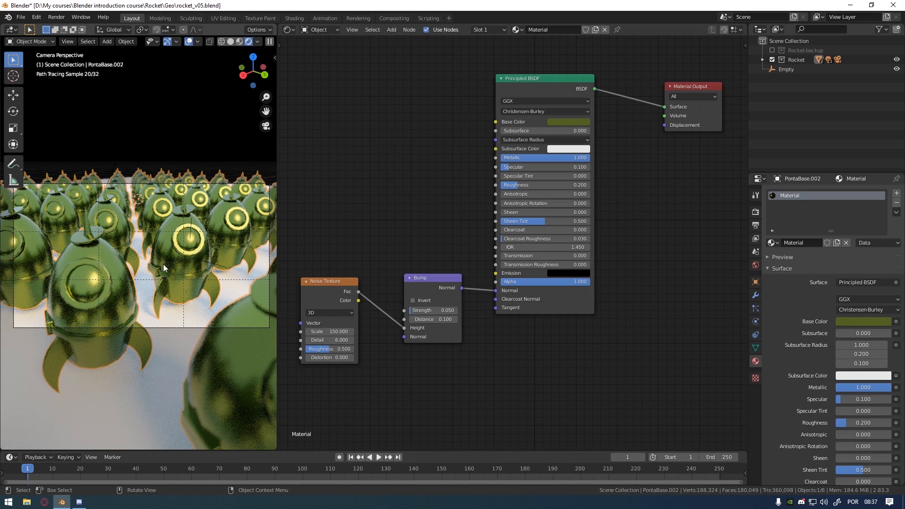
pyautogui.moveTo(343, 284); pyautogui.dragTo(365, 320)
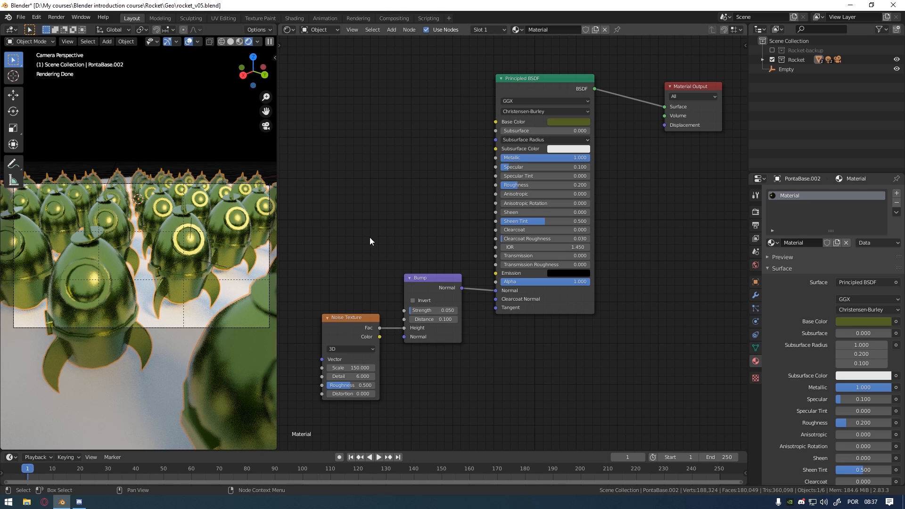
# Step: Rename the rockets' material to MaterialCorpodaNave
pyautogui.click(817, 196)
pyautogui.write('CorpodaNave')
pyautogui.press('Return')
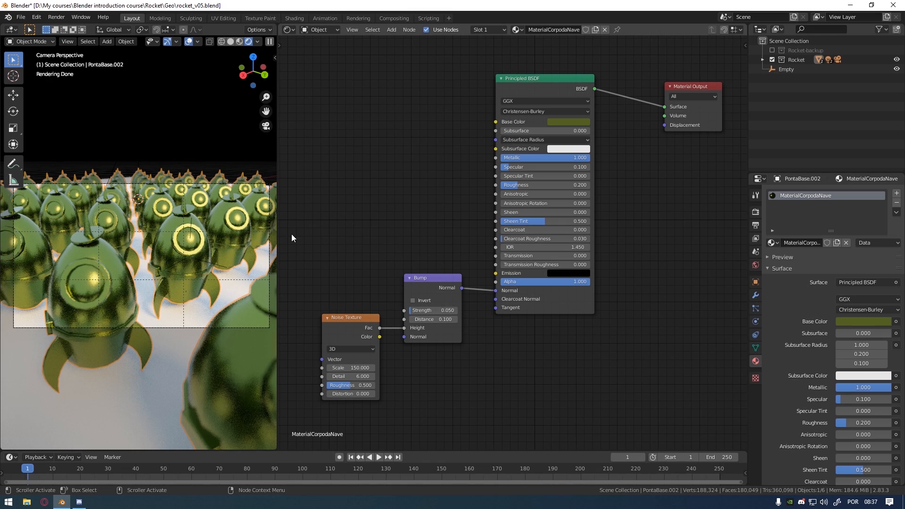
# Step: Turn off the viewport display of both Array modifiers and frame the single remaining rocket up close
pyautogui.click(755, 295)
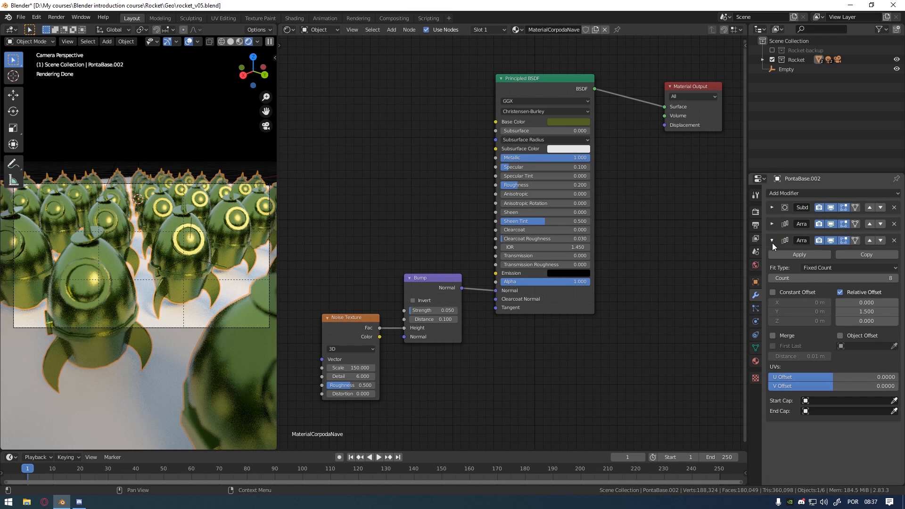
pyautogui.click(833, 224)
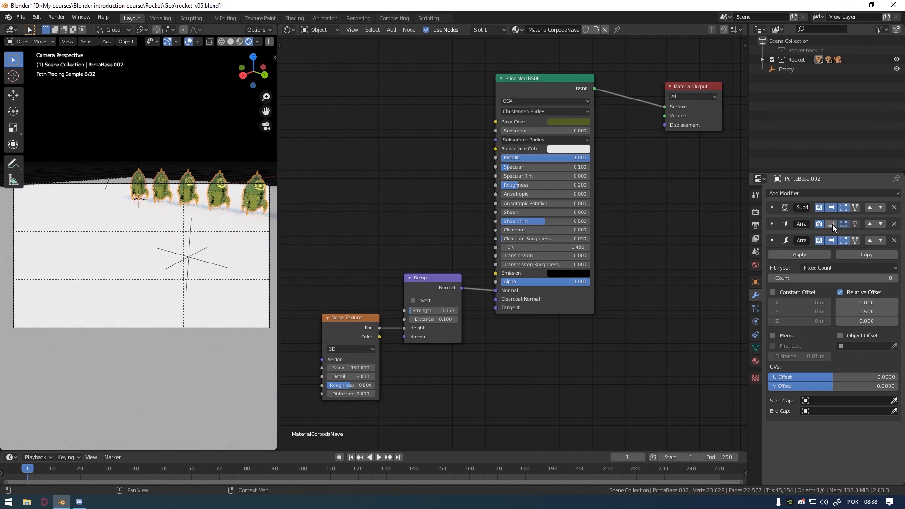
pyautogui.click(831, 241)
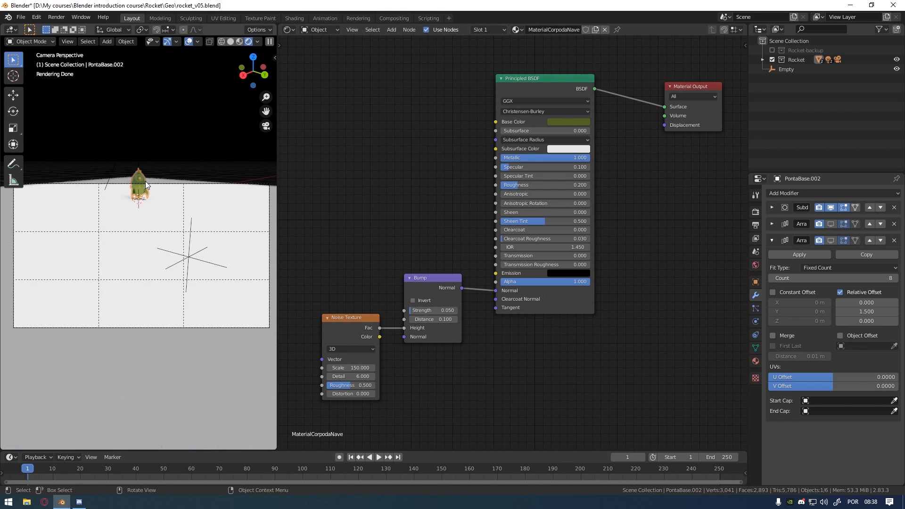
pyautogui.press('KP_Decimal')
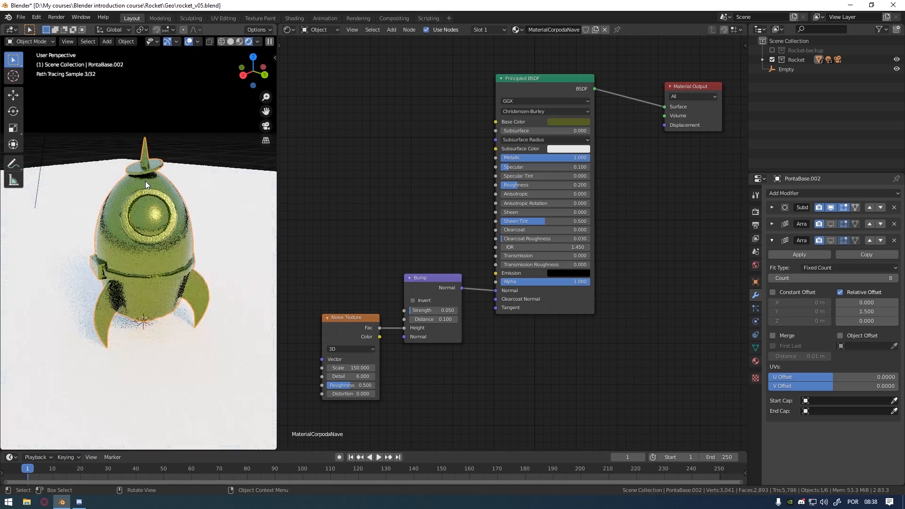
pyautogui.scroll(5, 195, 222)
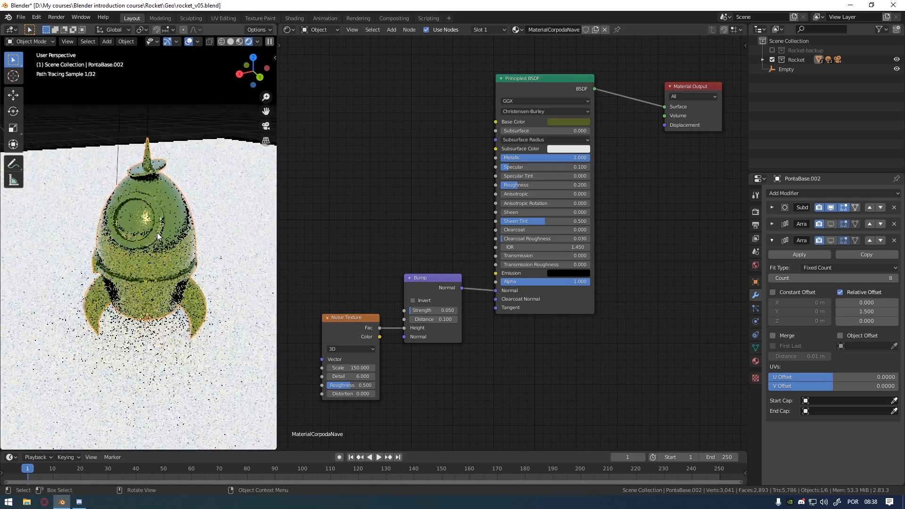
# Step: Add a second material slot to the rocket with a new material and move its two shader nodes slightly down and left
pyautogui.scroll(-1, 187, 250)
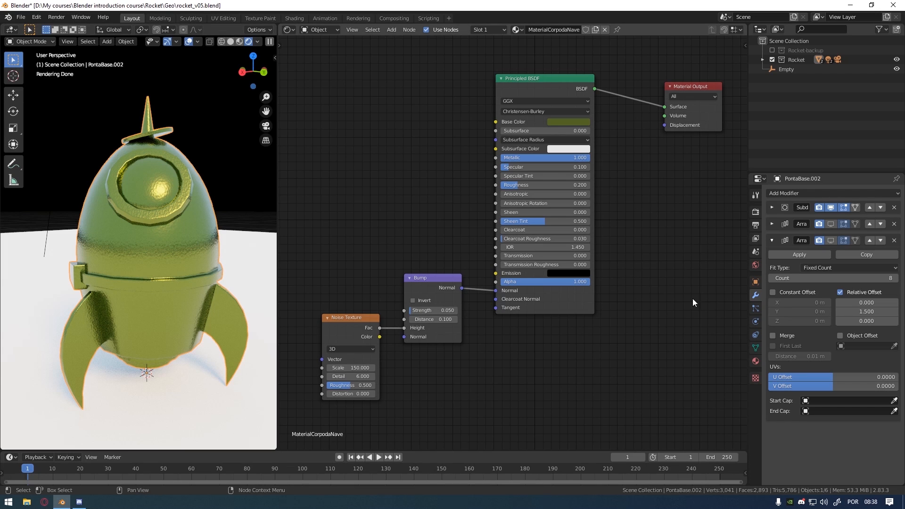
pyautogui.click(756, 361)
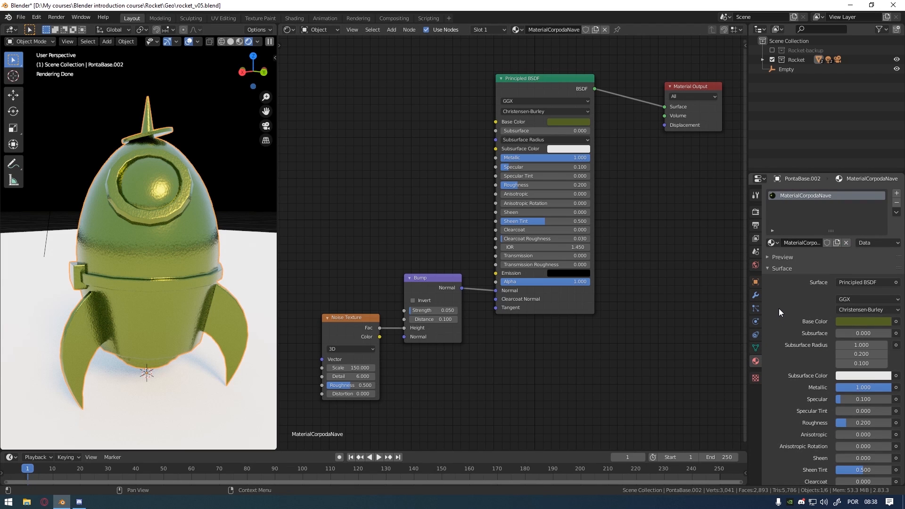
pyautogui.click(897, 193)
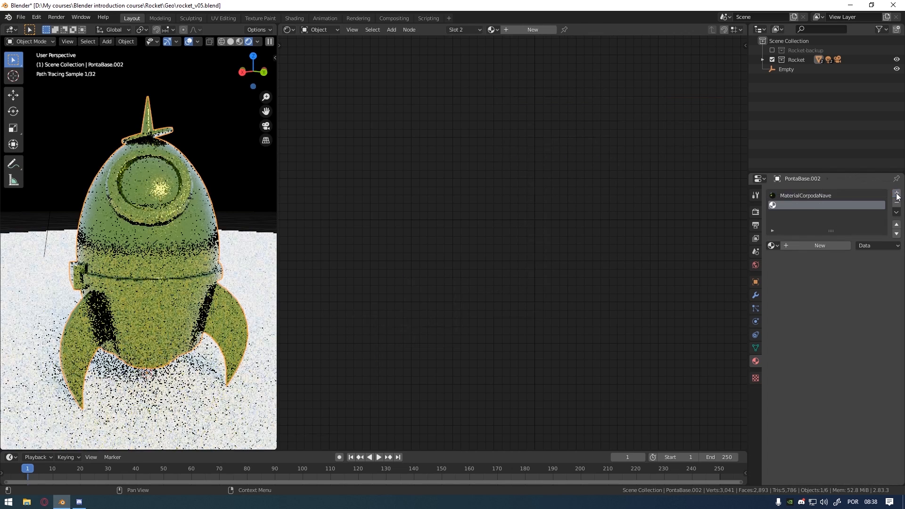
pyautogui.click(819, 245)
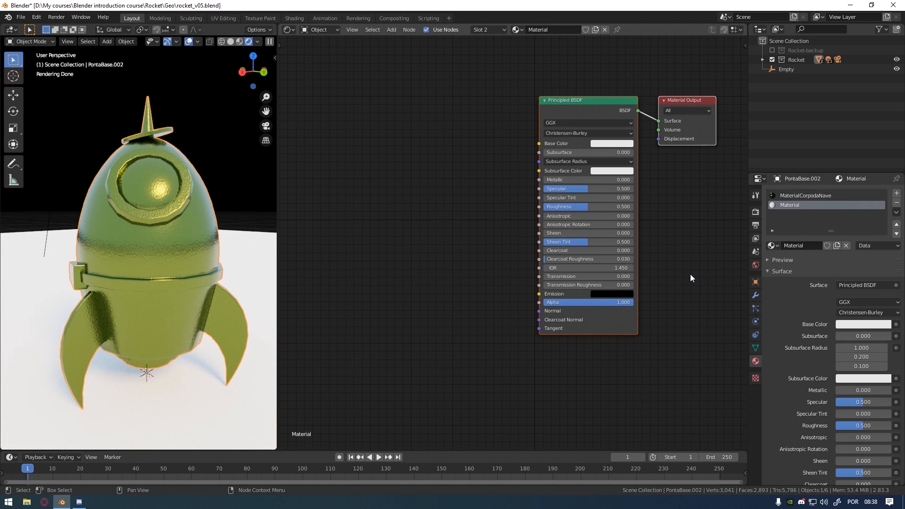
pyautogui.moveTo(598, 99); pyautogui.dragTo(563, 130)
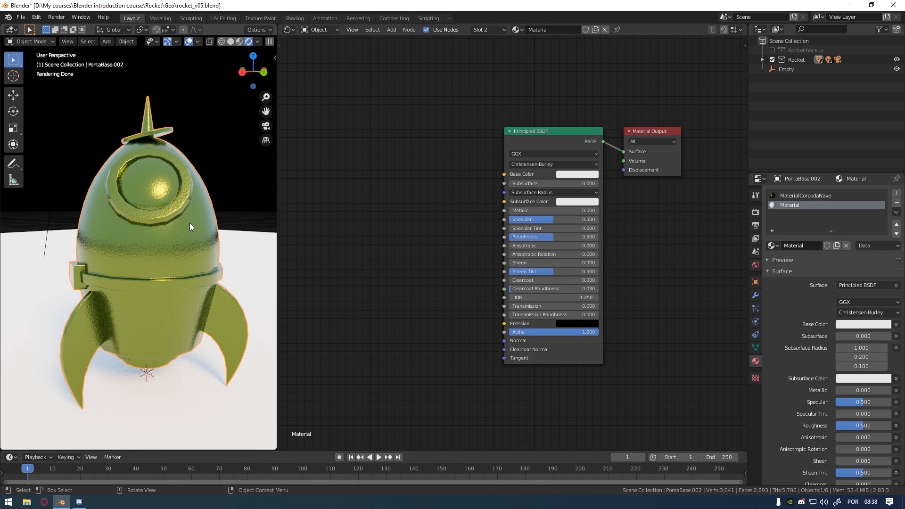
# Step: Select the linked faces of the rocket's fins and window ring in Edit Mode and assign the new material to them
pyautogui.press('Tab')
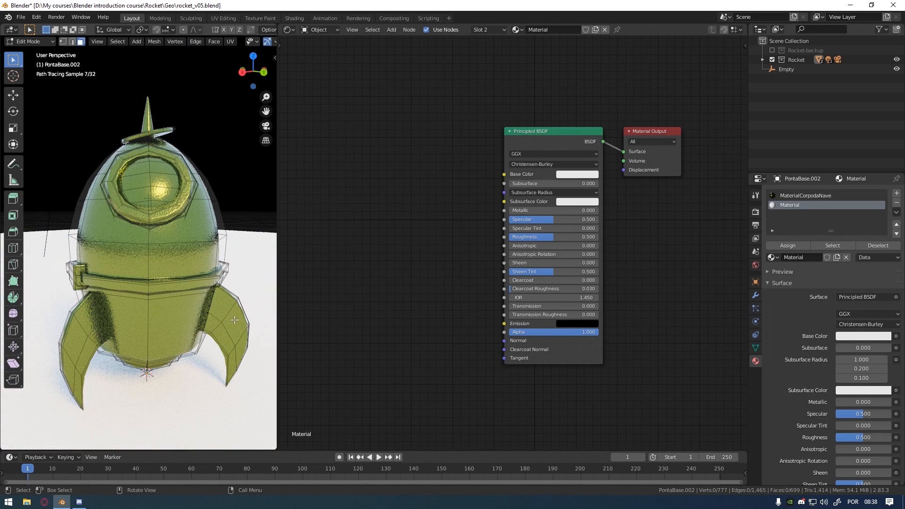
pyautogui.press('l')
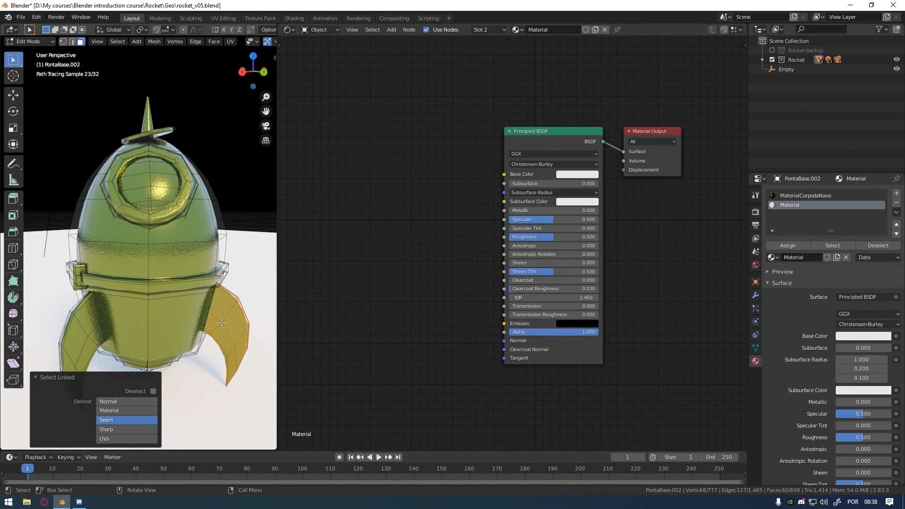
pyautogui.press('l')
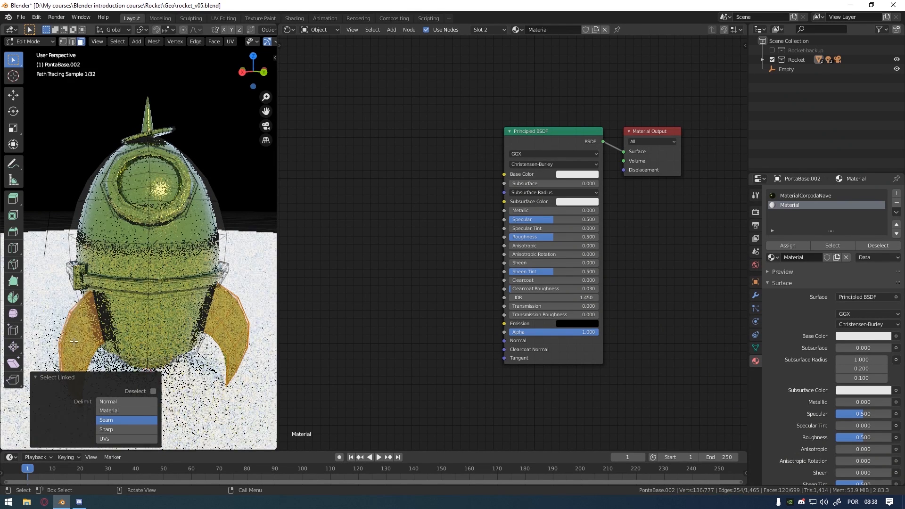
pyautogui.moveTo(65, 338); pyautogui.dragTo(180, 271, button='middle')
pyautogui.press('l')
pyautogui.press('l')
pyautogui.press('Tab')
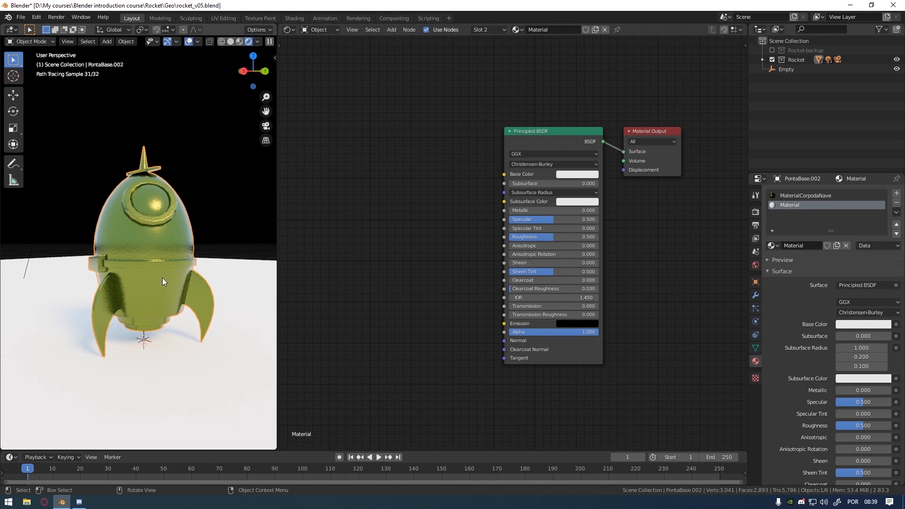
pyautogui.press('Tab')
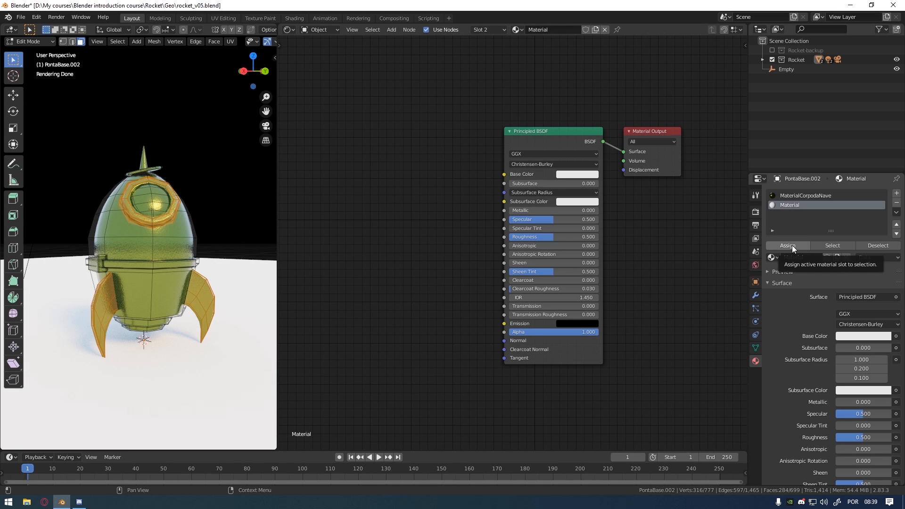
pyautogui.click(787, 246)
# Step: Set the new material's Base Color to orange, with hue 0.059 and saturation 0.860
pyautogui.moveTo(208, 309); pyautogui.dragTo(200, 309, button='middle')
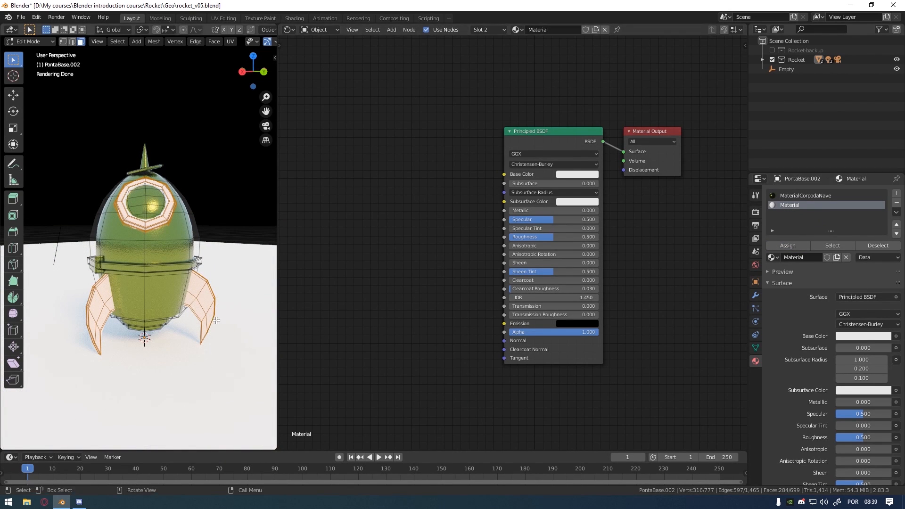
pyautogui.scroll(1, 174, 328)
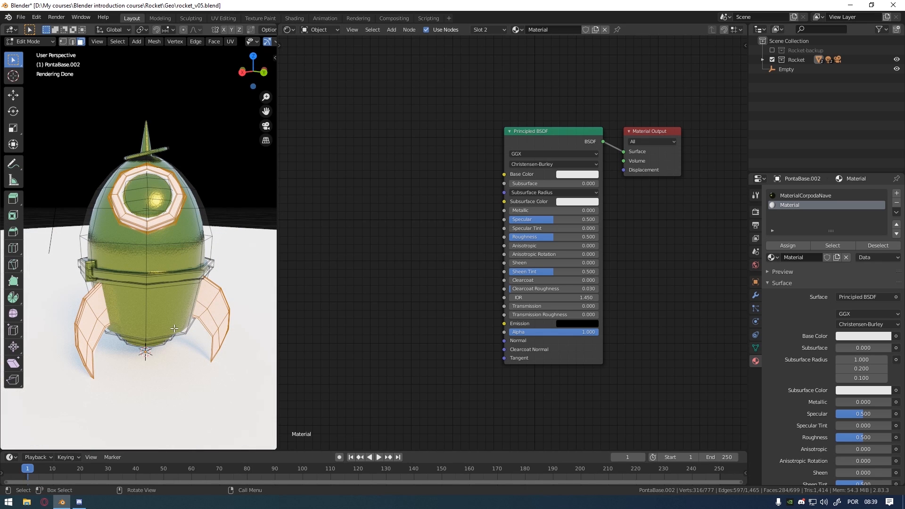
pyautogui.click(571, 174)
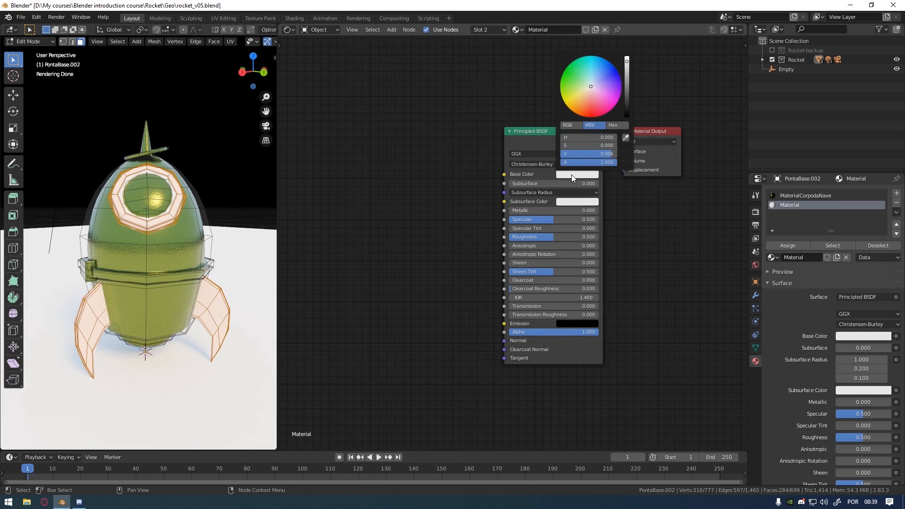
pyautogui.moveTo(590, 88); pyautogui.dragTo(582, 112)
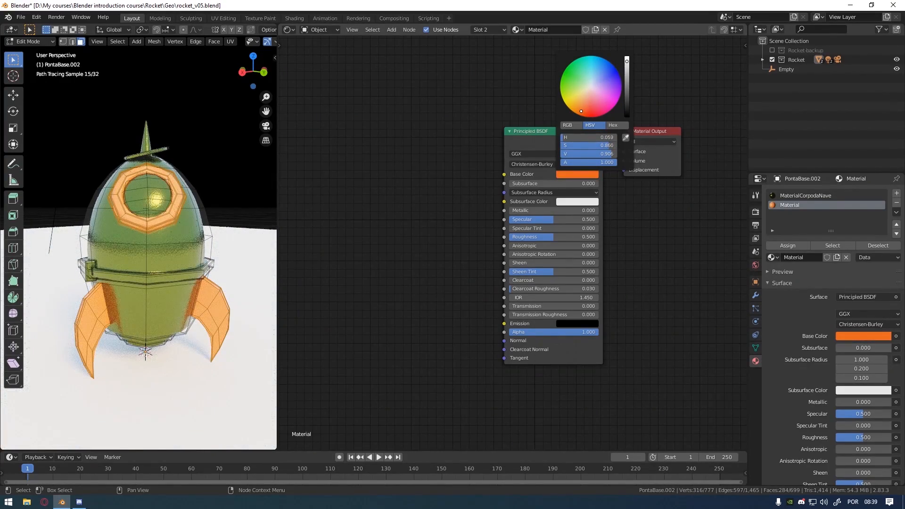
# Step: Set the orange material's Metallic to 1, Specular to 0.1 and Roughness to 0.2
pyautogui.moveTo(529, 210); pyautogui.dragTo(566, 211)
pyautogui.doubleClick(555, 219)
pyautogui.write('0.1')
pyautogui.press('Return')
pyautogui.doubleClick(562, 236)
pyautogui.write('0.2')
pyautogui.press('Return')
# Step: Check the fins and window ring up close and darken the orange Base Color slightly by lowering its brightness value
pyautogui.moveTo(200, 184); pyautogui.dragTo(209, 214, button='middle')
pyautogui.scroll(3, 209, 215)
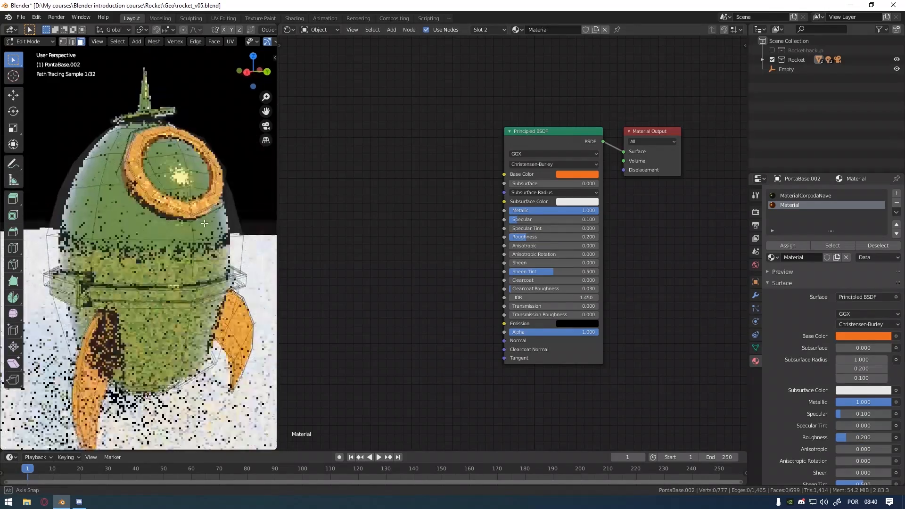
pyautogui.moveTo(209, 256); pyautogui.dragTo(211, 234, button='middle')
pyautogui.click(568, 174)
pyautogui.moveTo(605, 153); pyautogui.dragTo(595, 153)
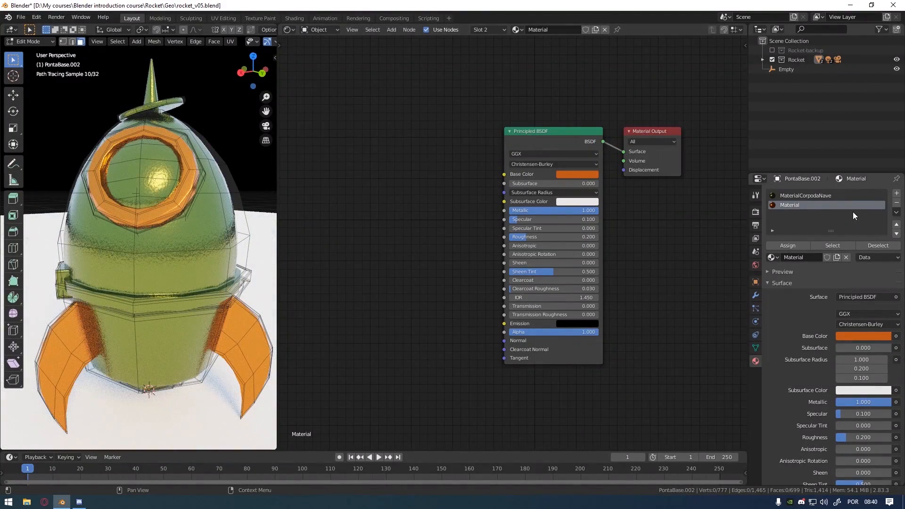
# Step: Rename the orange material to MaterialBase e Janela
pyautogui.click(805, 196)
pyautogui.click(792, 204)
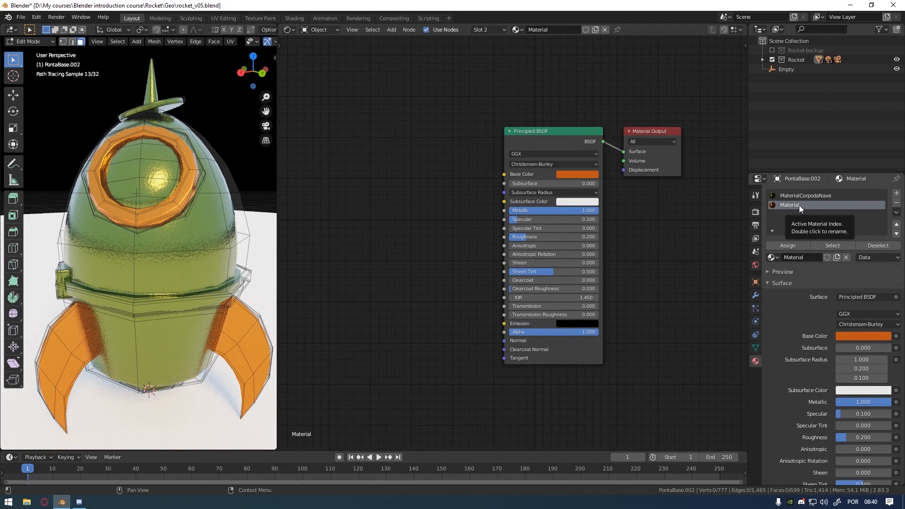
pyautogui.doubleClick(799, 205)
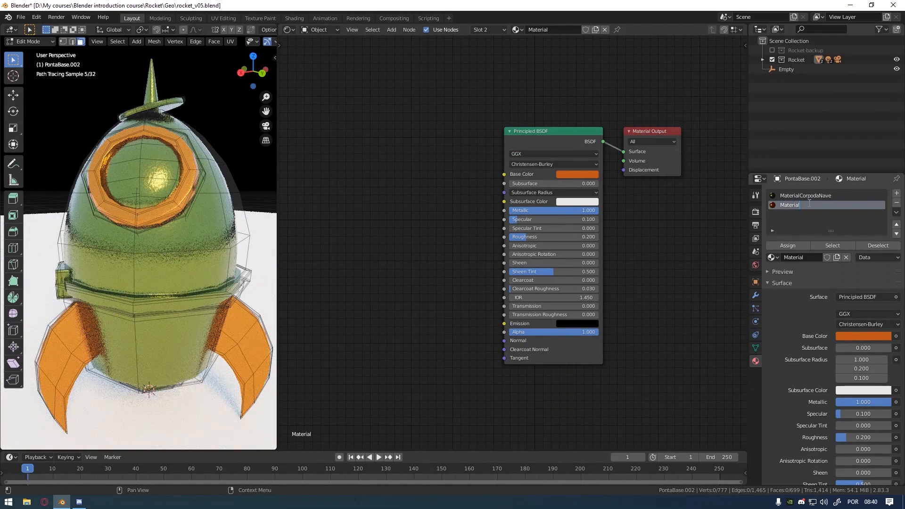
pyautogui.write('Base e Janela')
pyautogui.press('Return')
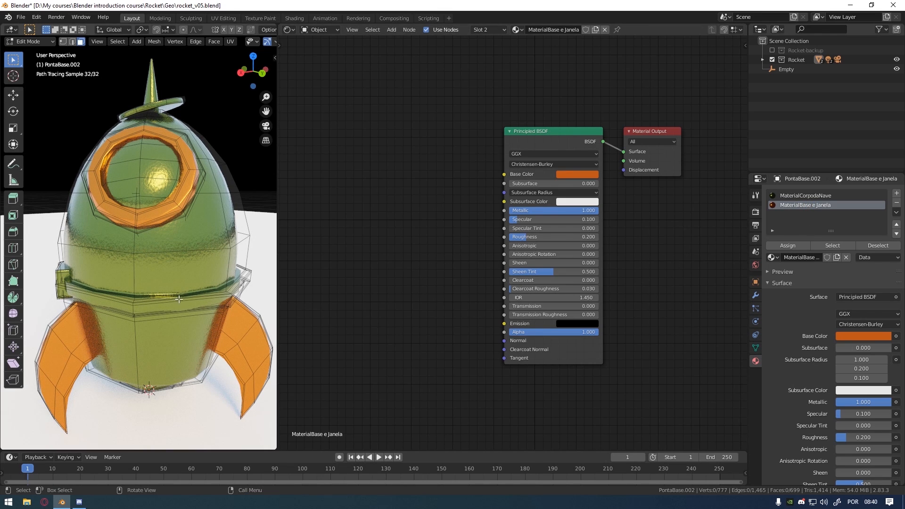
# Step: Return to Object Mode, add a third material slot and link the existing MaterialCorpodaNave to it
pyautogui.moveTo(178, 298); pyautogui.dragTo(143, 294, button='middle')
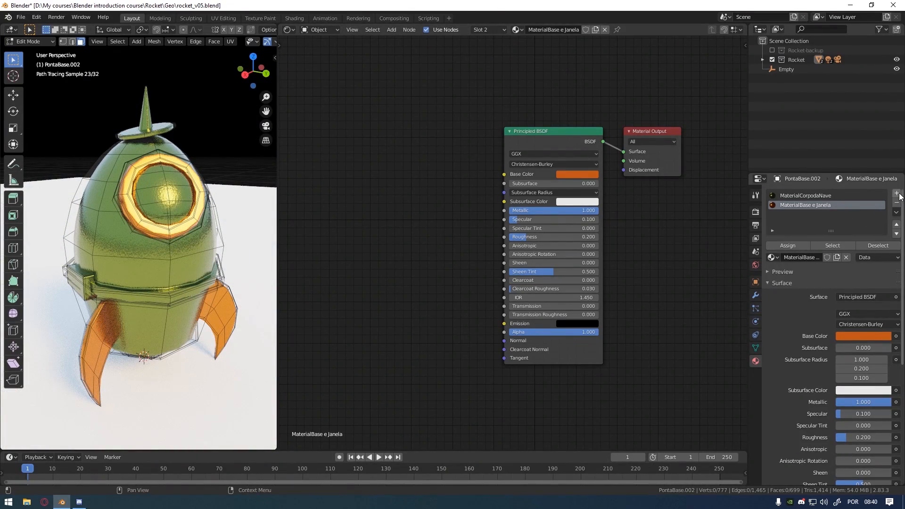
pyautogui.click(36, 40)
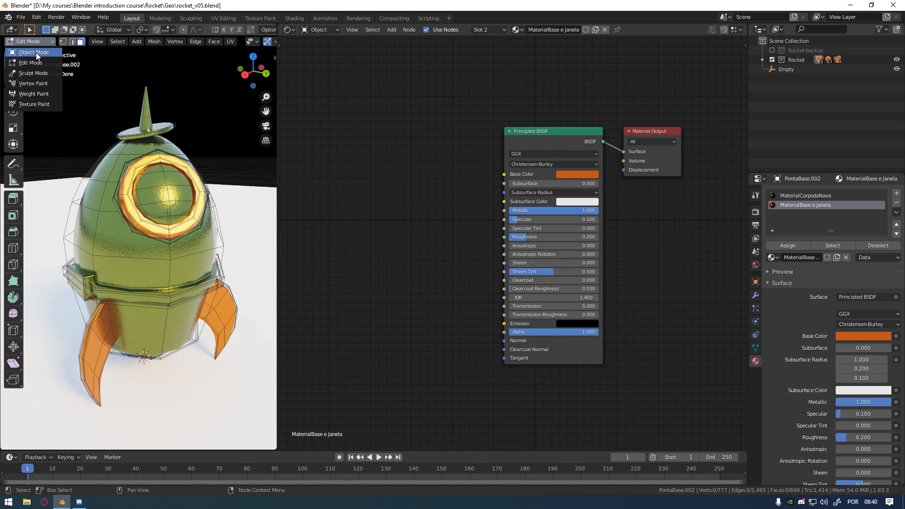
pyautogui.click(36, 52)
pyautogui.click(897, 194)
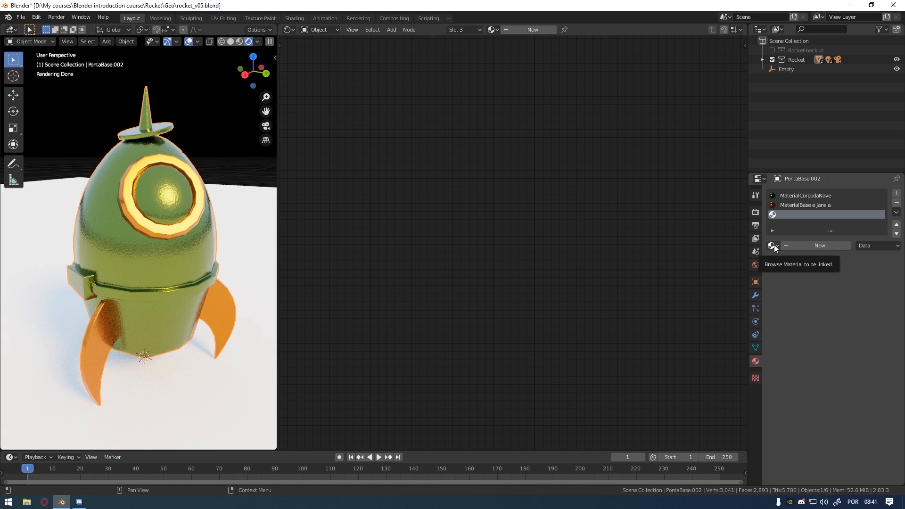
pyautogui.click(775, 247)
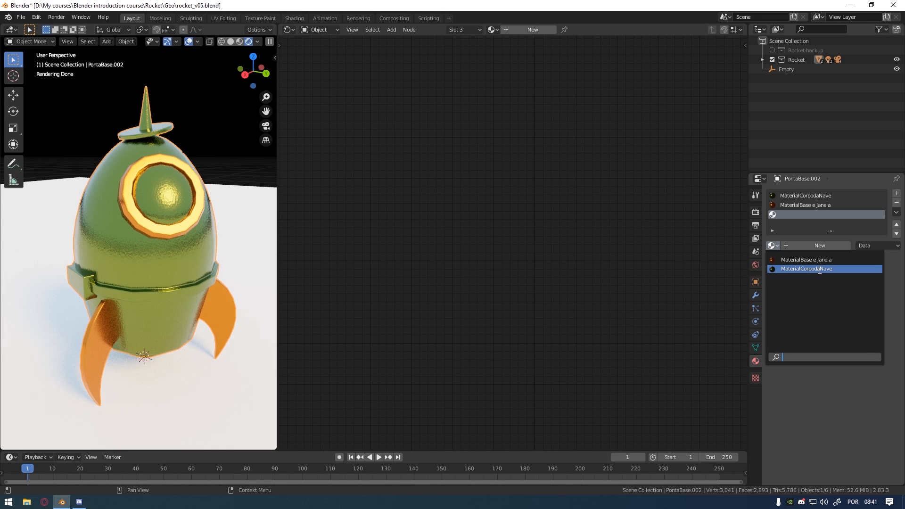
pyautogui.click(819, 268)
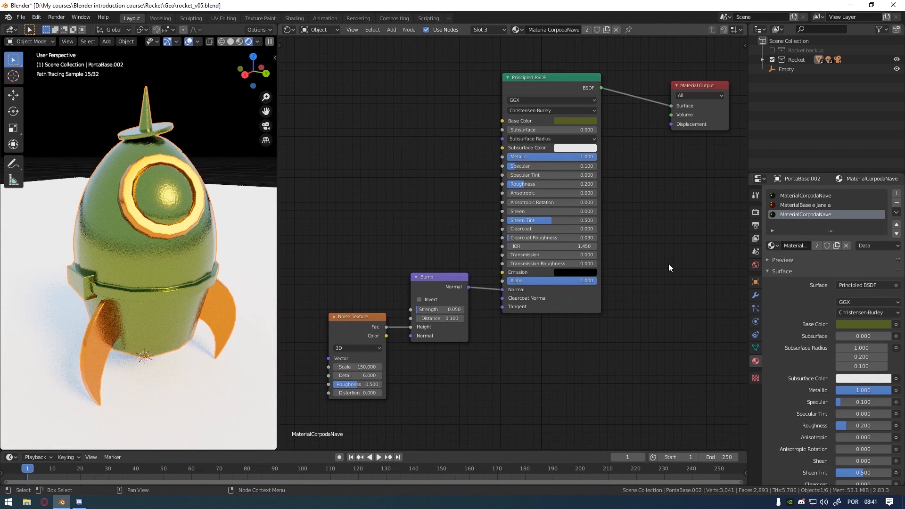
# Step: Compare the material slots and make the third slot's MaterialCorpodaNave a single-user copy
pyautogui.press('Home')
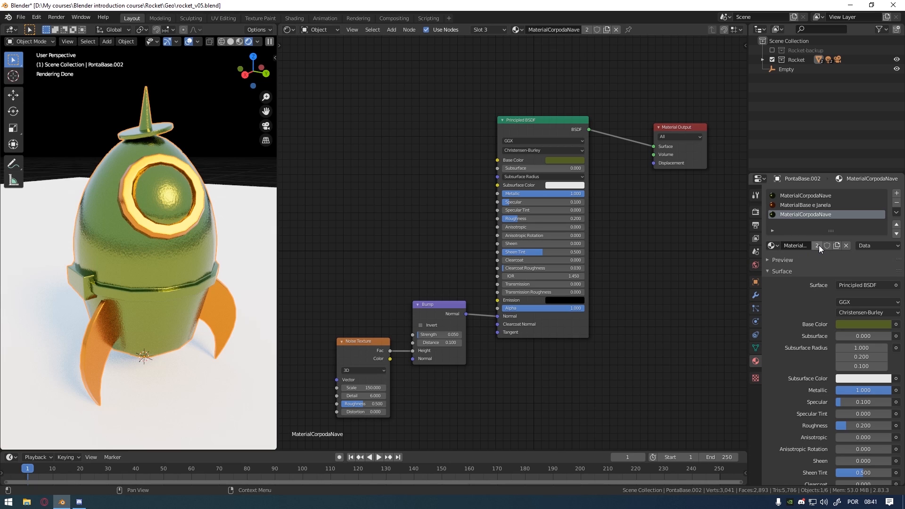
pyautogui.click(824, 204)
pyautogui.click(821, 197)
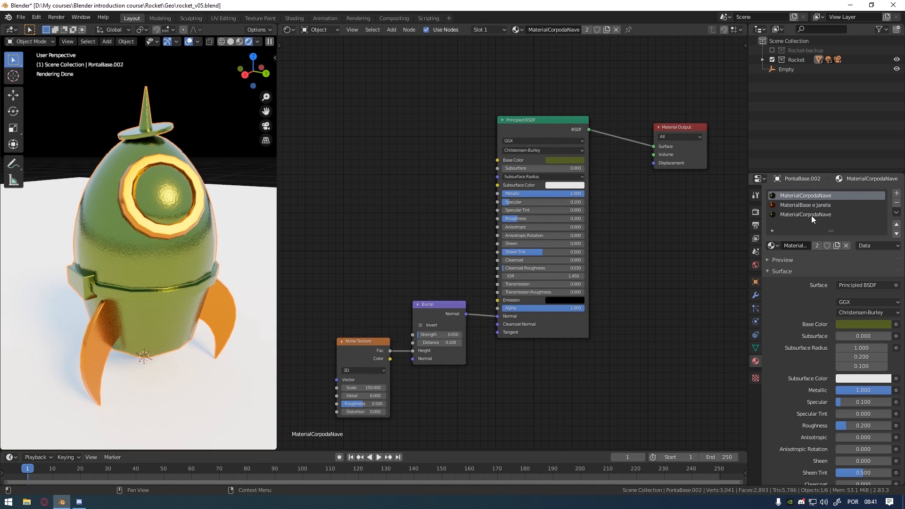
pyautogui.click(810, 216)
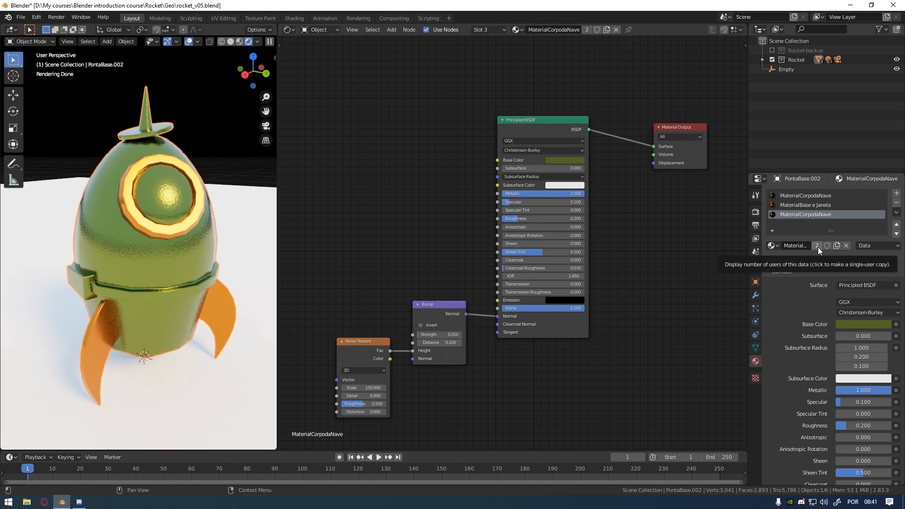
pyautogui.click(817, 245)
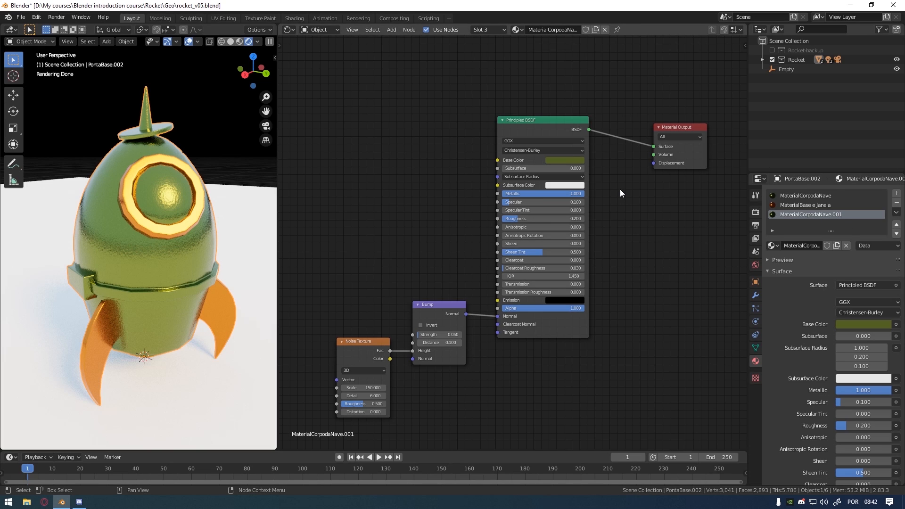
# Step: Change the copied material's Base Color to a near-black gray and rename it MaterialTurbina
pyautogui.click(578, 161)
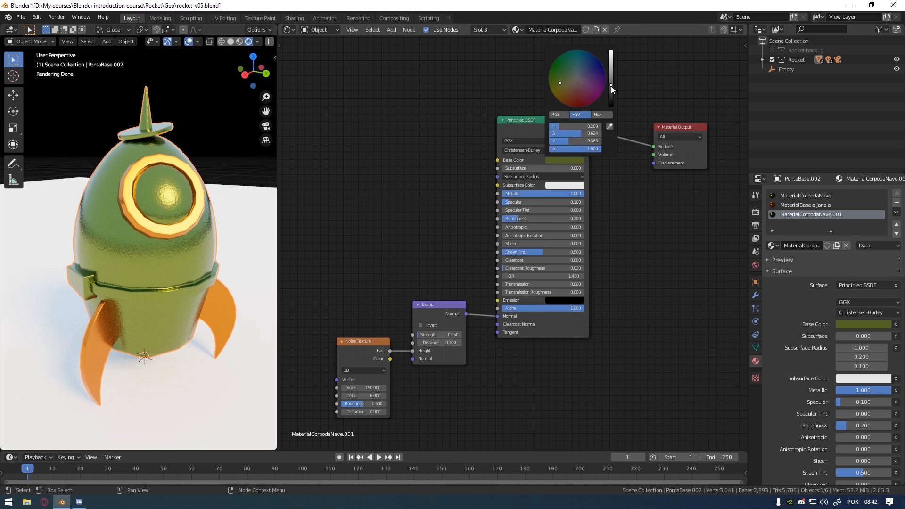
pyautogui.moveTo(560, 83); pyautogui.dragTo(577, 79)
pyautogui.moveTo(610, 85); pyautogui.dragTo(611, 103)
pyautogui.doubleClick(811, 215)
pyautogui.write('MaterialTurbina')
pyautogui.press('Return')
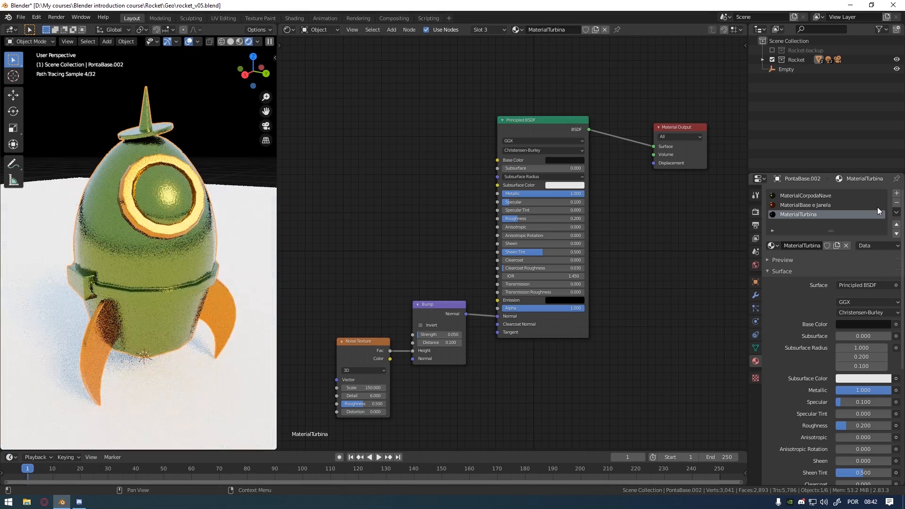
# Step: Assign MaterialTurbina to the rocket's nose spike and the box on the side of its belt, and check the result
pyautogui.click(221, 225)
pyautogui.click(206, 235)
pyautogui.moveTo(215, 239); pyautogui.dragTo(200, 268, button='middle')
pyautogui.press('Tab')
pyautogui.press('Tab')
pyautogui.scroll(2, 179, 222)
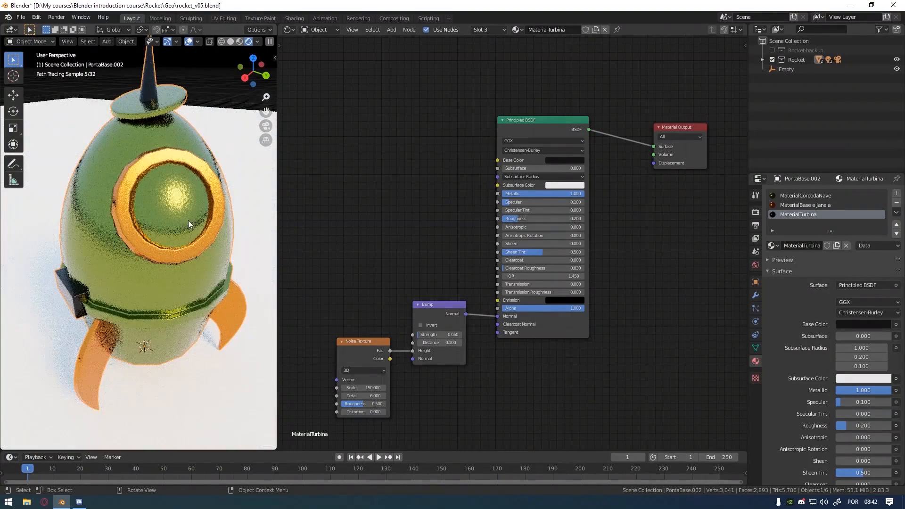
pyautogui.moveTo(198, 237); pyautogui.dragTo(188, 225, button='middle')
pyautogui.scroll(-1, 189, 227)
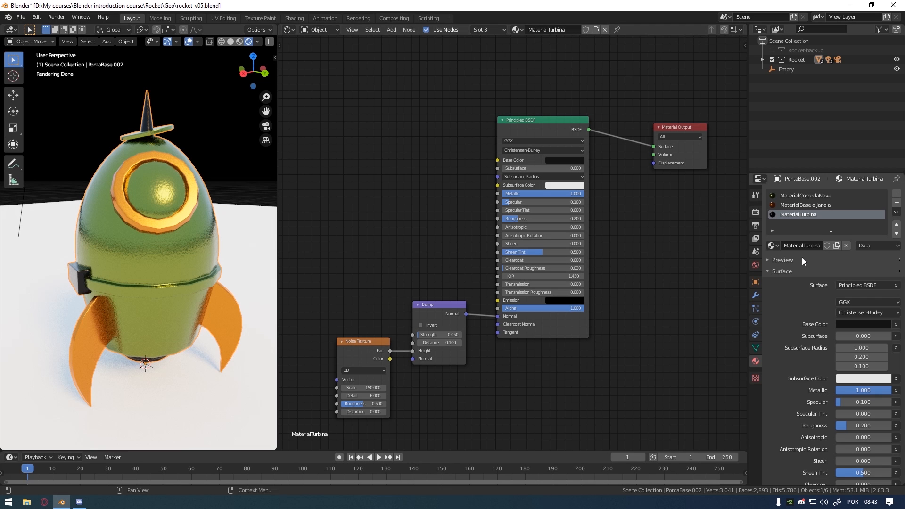
# Step: Add a fourth material slot with a new material named MaterialJanela
pyautogui.click(896, 193)
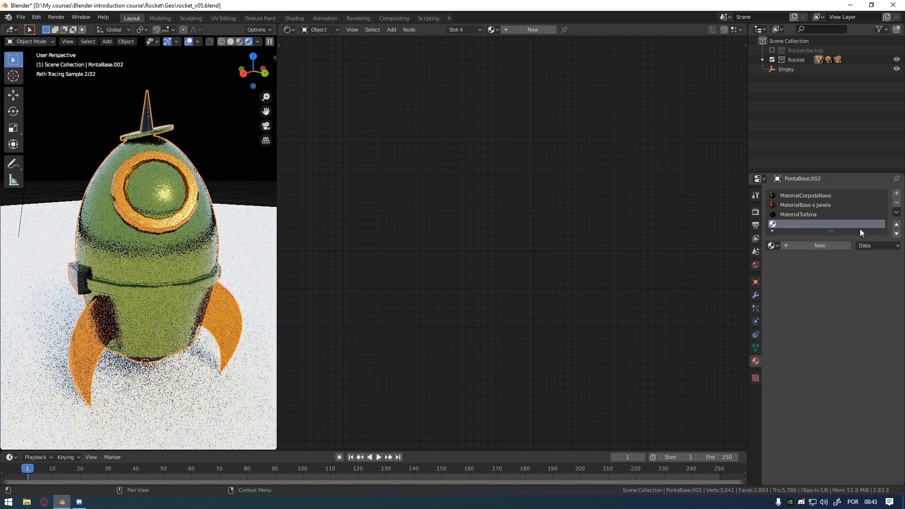
pyautogui.click(804, 245)
pyautogui.write('Janela')
pyautogui.press('Return')
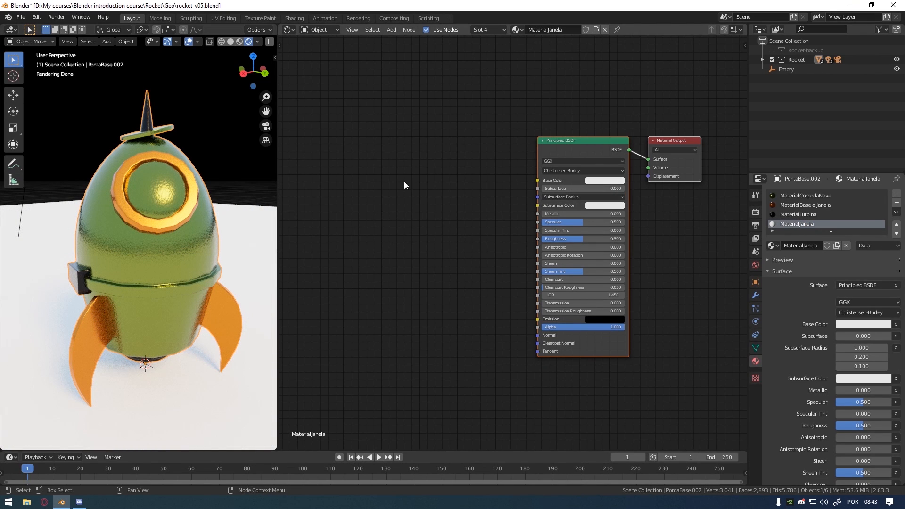
pyautogui.click(148, 212)
pyautogui.click(192, 220)
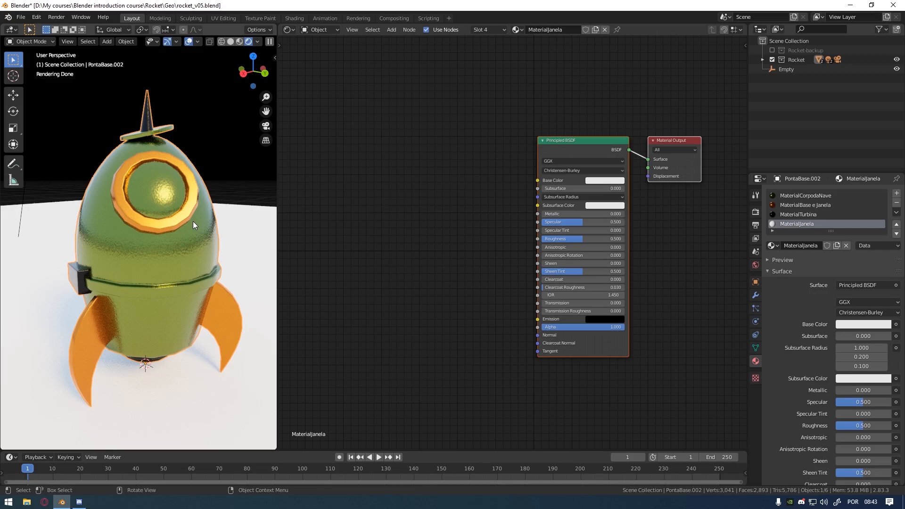
# Step: Assign MaterialJanela to the linked faces of the rocket's round window glass
pyautogui.press('Tab')
pyautogui.press('l')
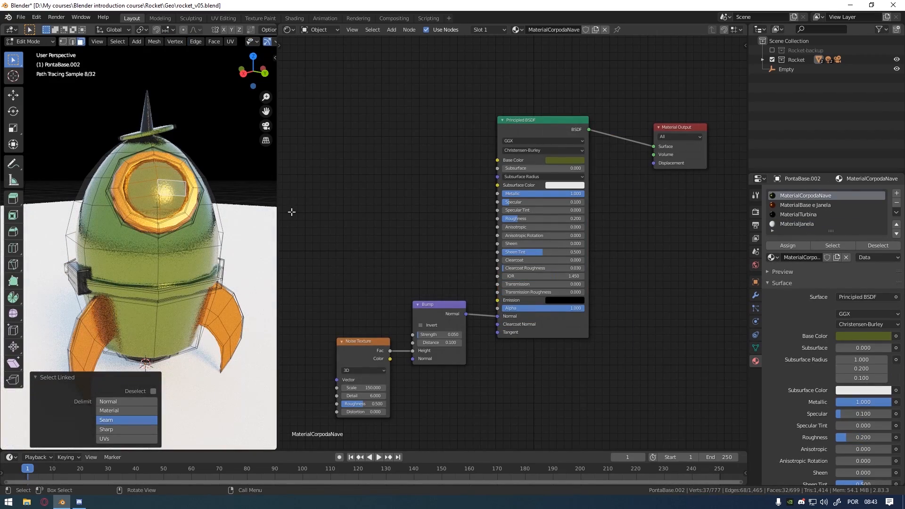
pyautogui.click(797, 224)
pyautogui.click(796, 245)
pyautogui.press('Tab')
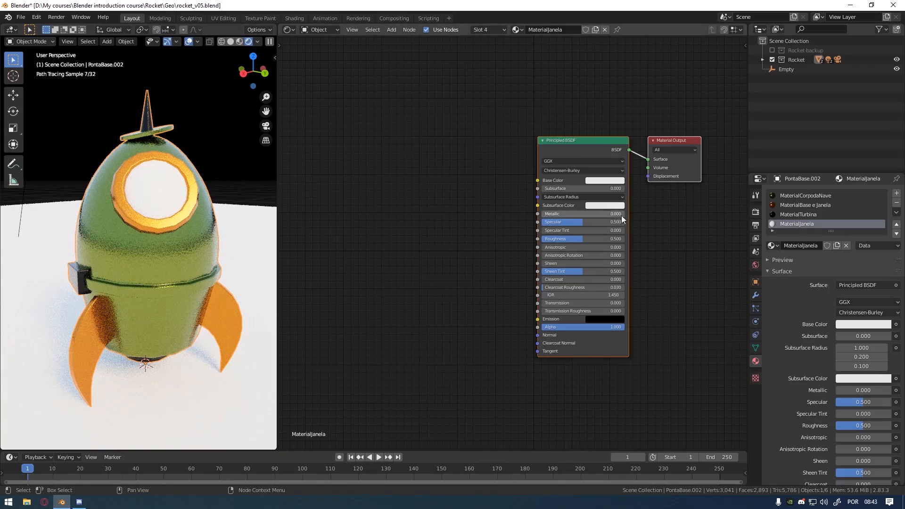
# Step: Make MaterialJanela's Base Color black and lower its Roughness to 0.1
pyautogui.click(615, 181)
pyautogui.moveTo(650, 89); pyautogui.dragTo(651, 126)
pyautogui.moveTo(574, 225)
pyautogui.mouseDown()
pyautogui.moveTo(626, 222)
pyautogui.moveTo(561, 237)
pyautogui.mouseUp()
# Step: Set MaterialJanela's Specular to 0.3, after trying 0.2
pyautogui.click(570, 222)
pyautogui.write('0')
pyautogui.write('.2')
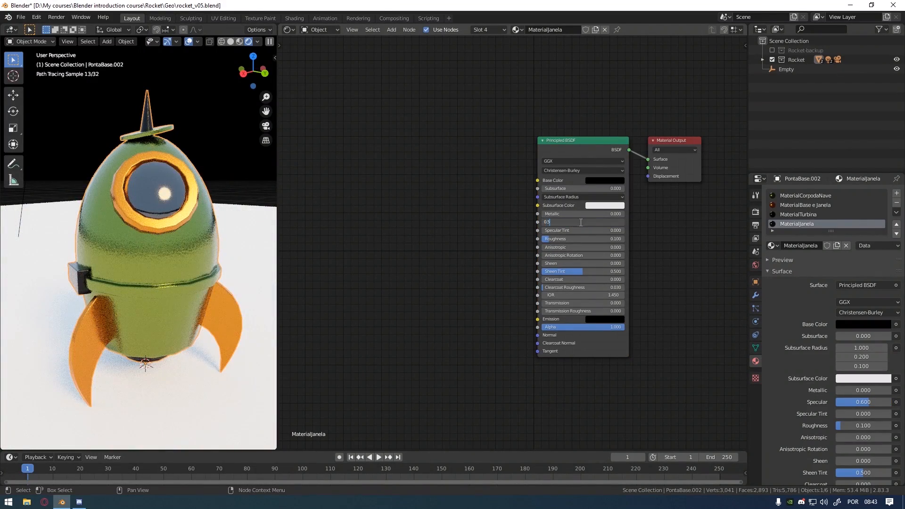
pyautogui.press('Return')
pyautogui.click(582, 222)
pyautogui.write('03')
pyautogui.press('Return')
pyautogui.click(581, 222)
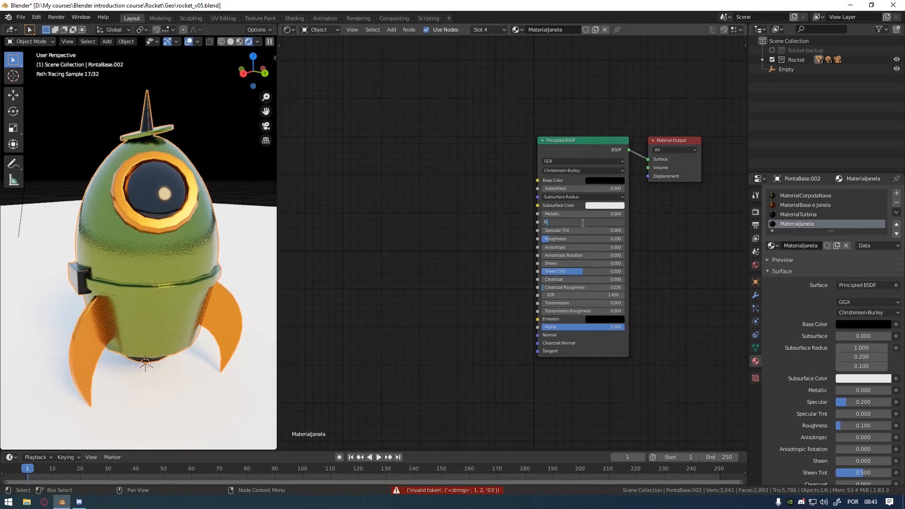
pyautogui.write('0.3')
pyautogui.press('Return')
# Step: Check the window glass from another angle and review the rocket's MaterialJanela and MaterialCorpodaNave slots
pyautogui.moveTo(154, 178); pyautogui.dragTo(186, 192, button='middle')
pyautogui.click(165, 136)
pyautogui.click(185, 190)
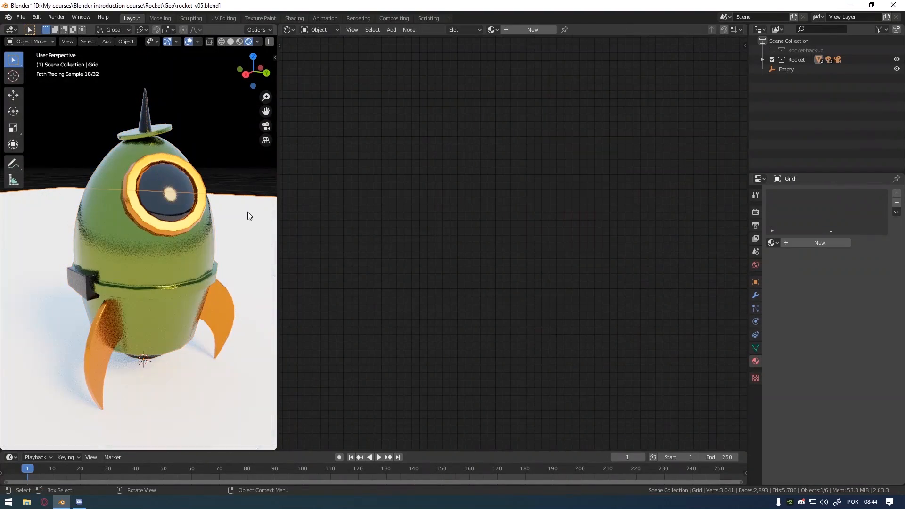
pyautogui.click(201, 229)
pyautogui.click(866, 222)
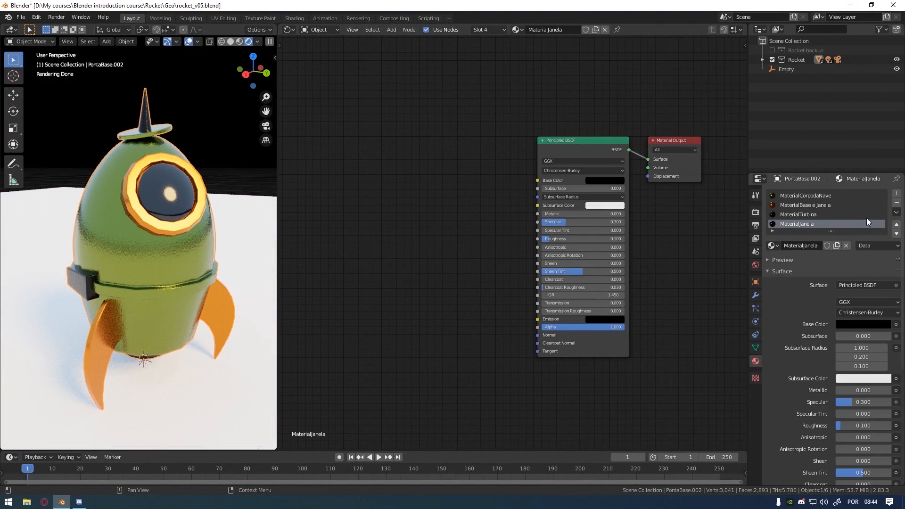
pyautogui.click(823, 195)
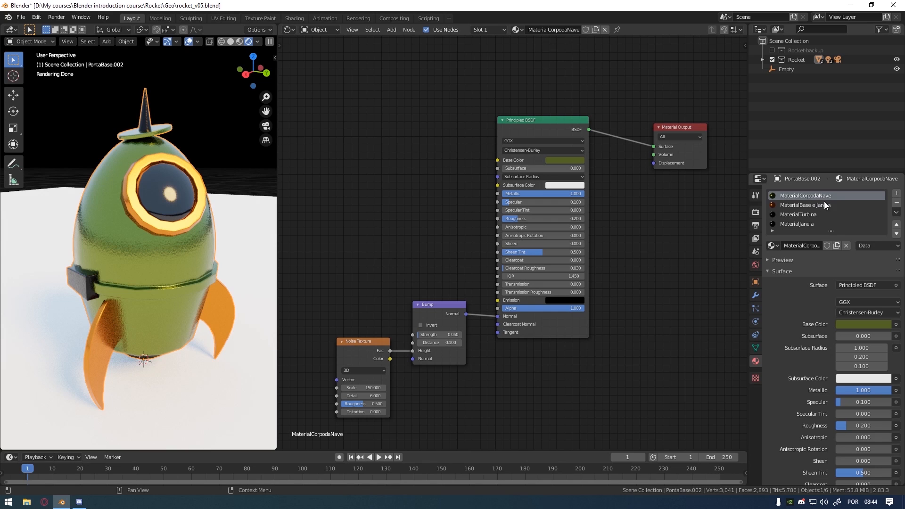
# Step: Add a material slot holding a single-user copy of MaterialCorpodaNave and move it directly below the original
pyautogui.click(896, 194)
pyautogui.click(773, 245)
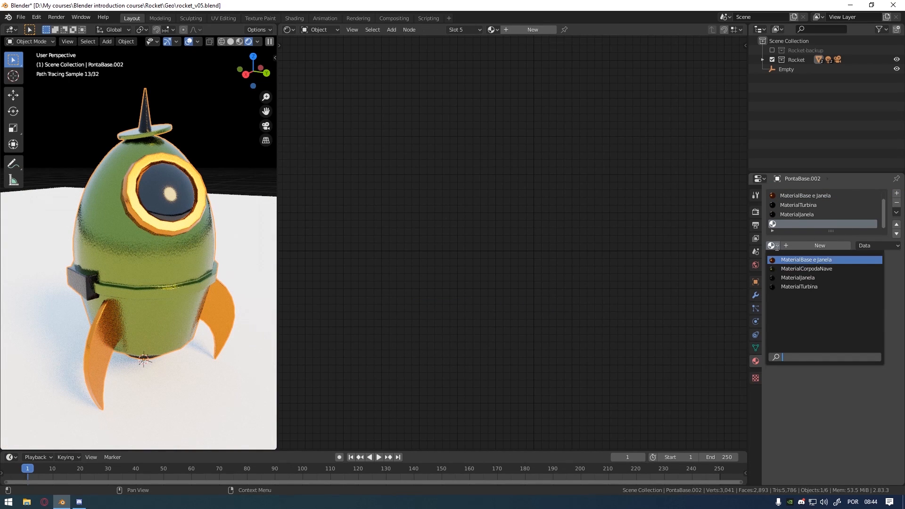
pyautogui.click(815, 270)
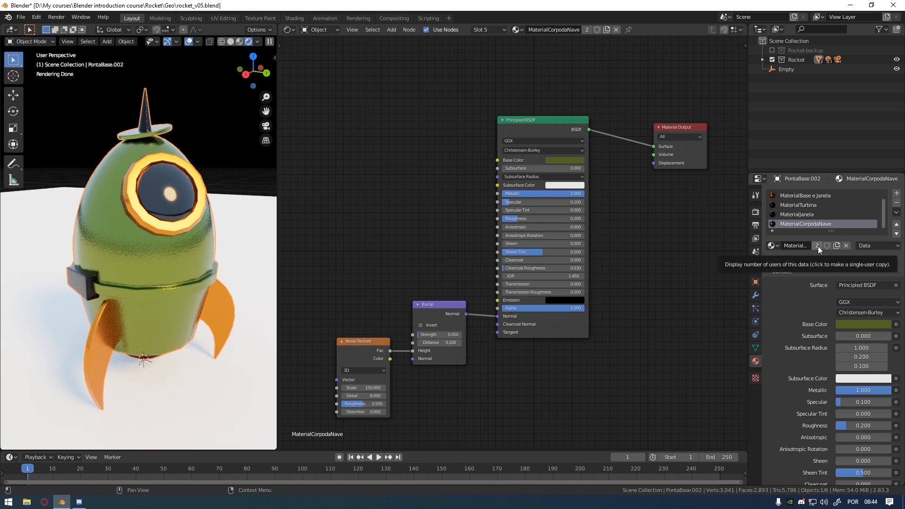
pyautogui.click(818, 246)
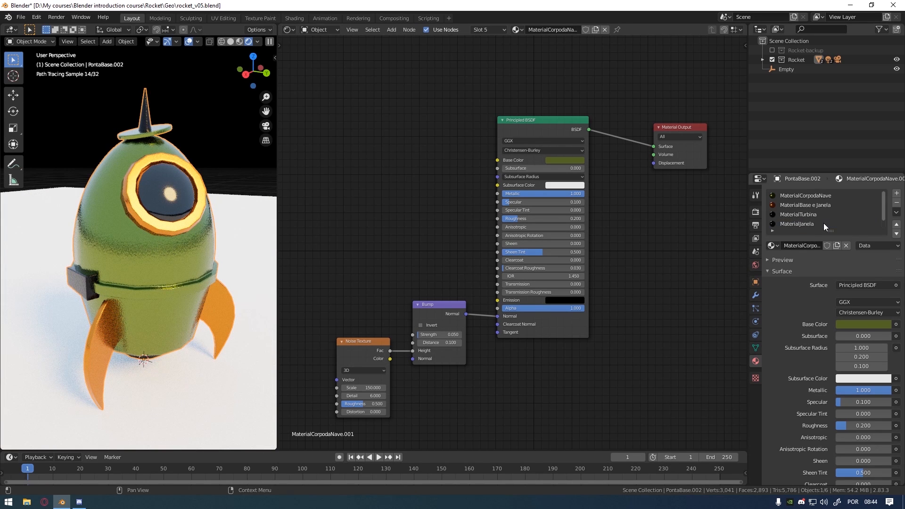
pyautogui.click(897, 225)
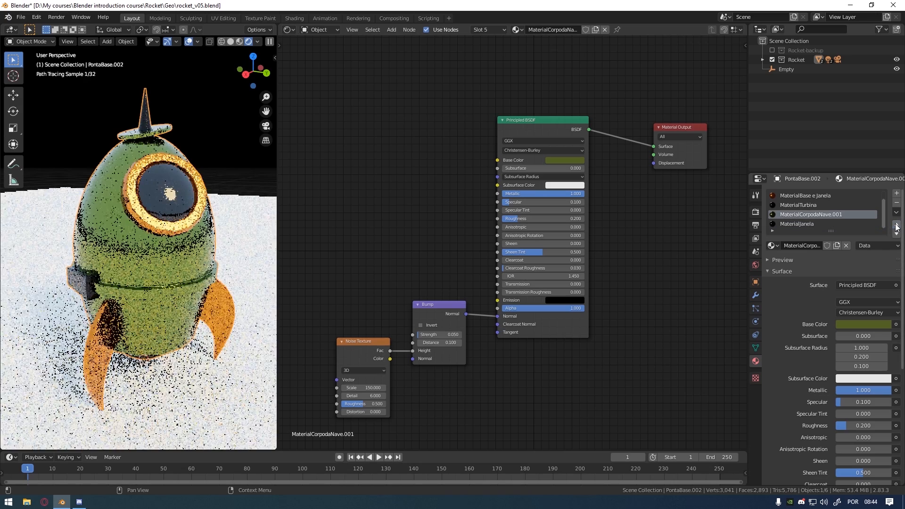
pyautogui.click(896, 224)
pyautogui.click(896, 224)
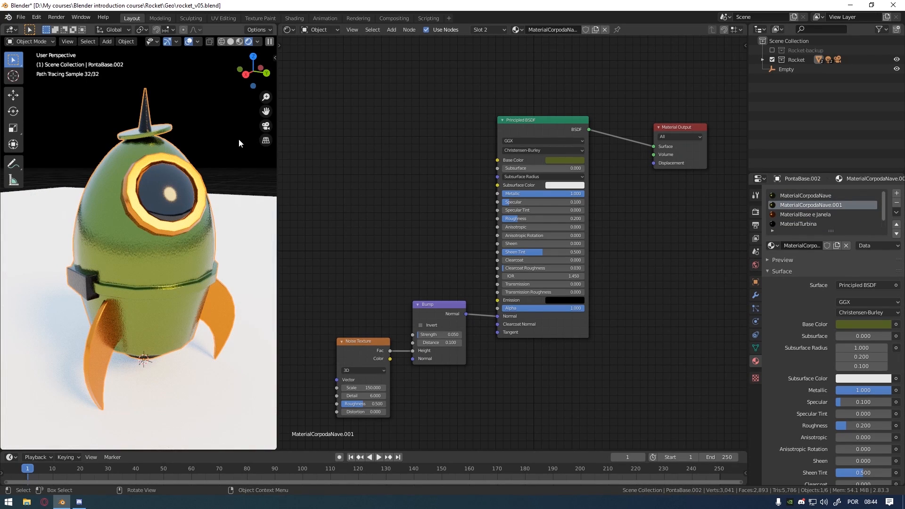
# Step: Darken the copied material's green Base Color and assign it to the disc beneath the rocket's nose spike
pyautogui.click(564, 160)
pyautogui.moveTo(611, 86); pyautogui.dragTo(611, 97)
pyautogui.press('Tab')
pyautogui.click(156, 134)
pyautogui.press('l')
pyautogui.click(823, 203)
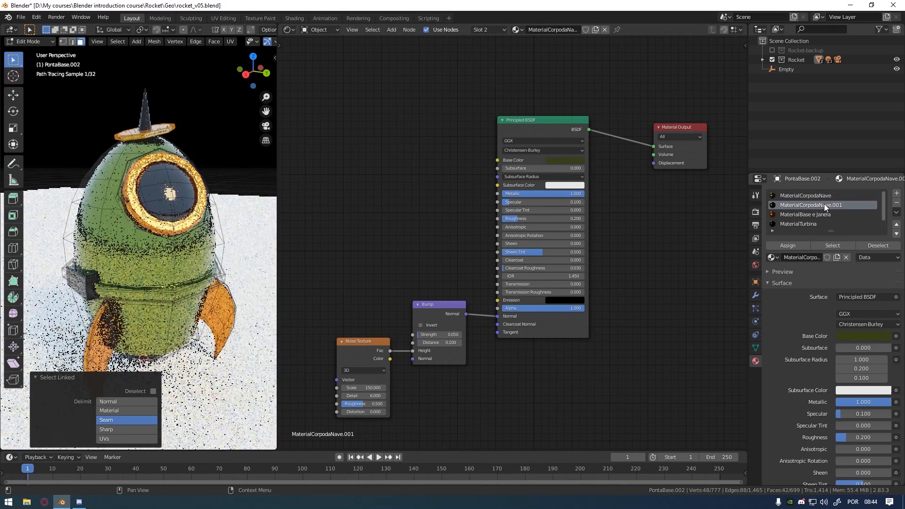
pyautogui.click(799, 245)
pyautogui.press('Tab')
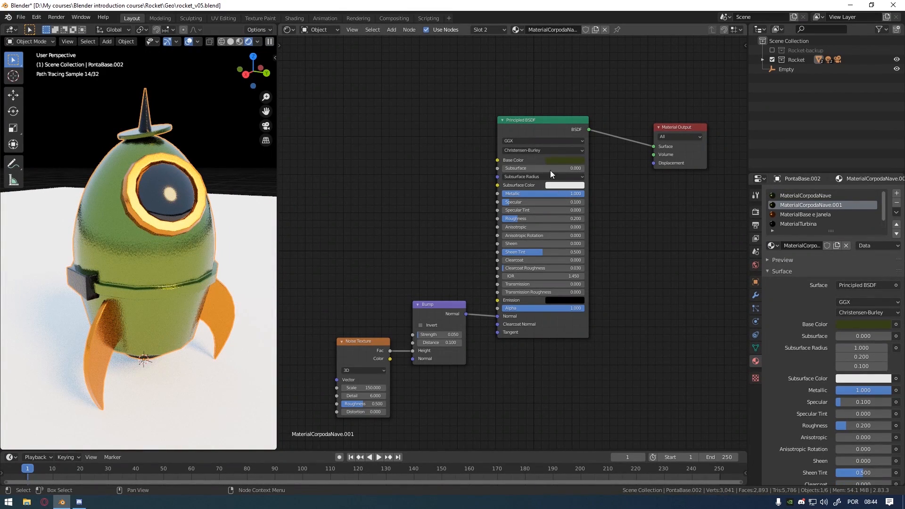
# Step: Shift MaterialCorpodaNave.001's Base Color to a saturated dark olive with Hue about 0.179 and Saturation about 0.943
pyautogui.click(558, 159)
pyautogui.moveTo(573, 79)
pyautogui.mouseDown()
pyautogui.moveTo(586, 89)
pyautogui.moveTo(553, 90)
pyautogui.mouseUp()
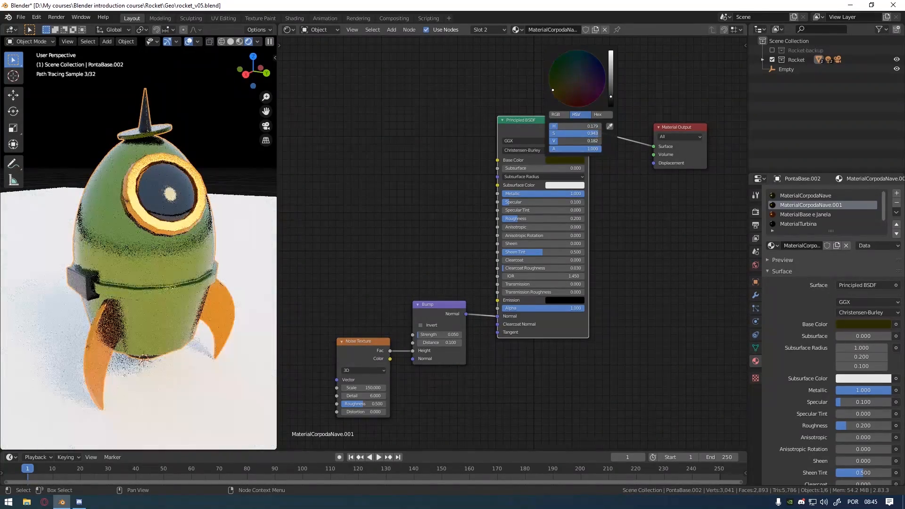
pyautogui.moveTo(197, 133); pyautogui.dragTo(211, 176, button='middle')
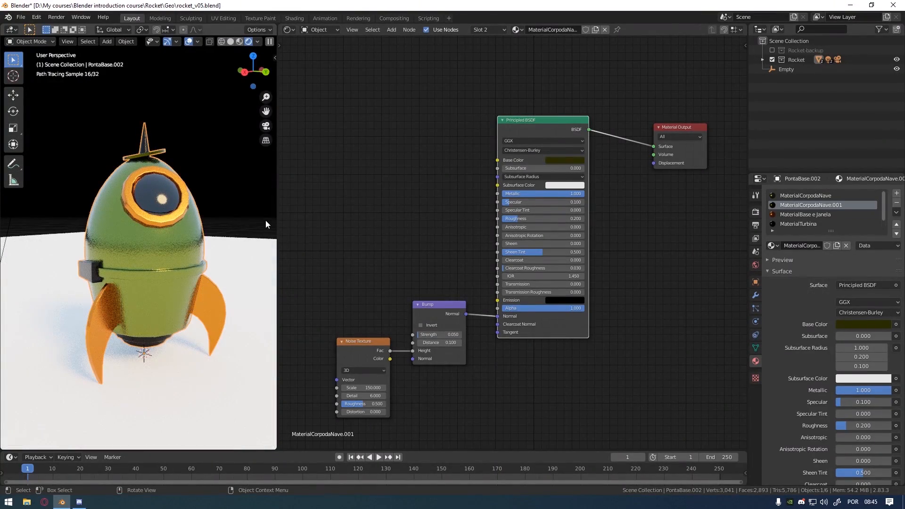
# Step: Turn on viewport display for both of the rocket's Array modifiers and frame the rocket grid through the camera
pyautogui.click(756, 295)
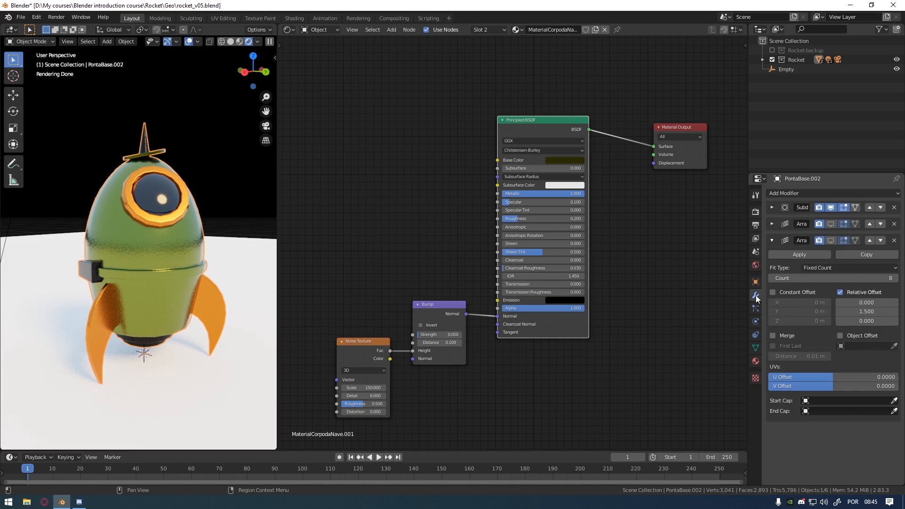
pyautogui.click(832, 240)
pyautogui.click(831, 240)
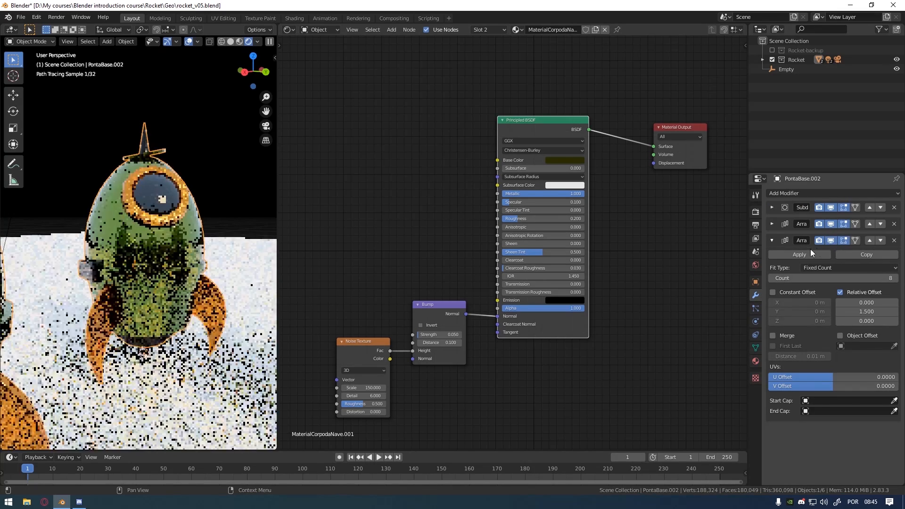
pyautogui.press('KP_0')
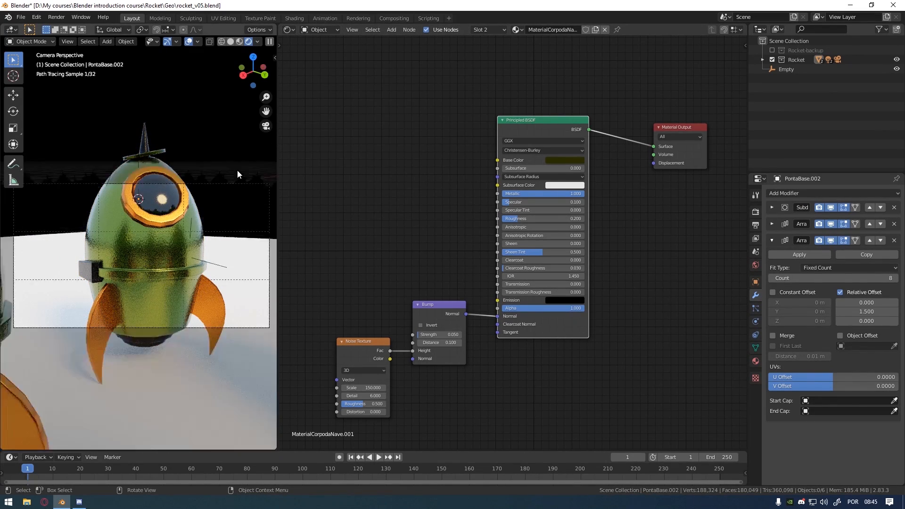
pyautogui.scroll(1, 170, 322)
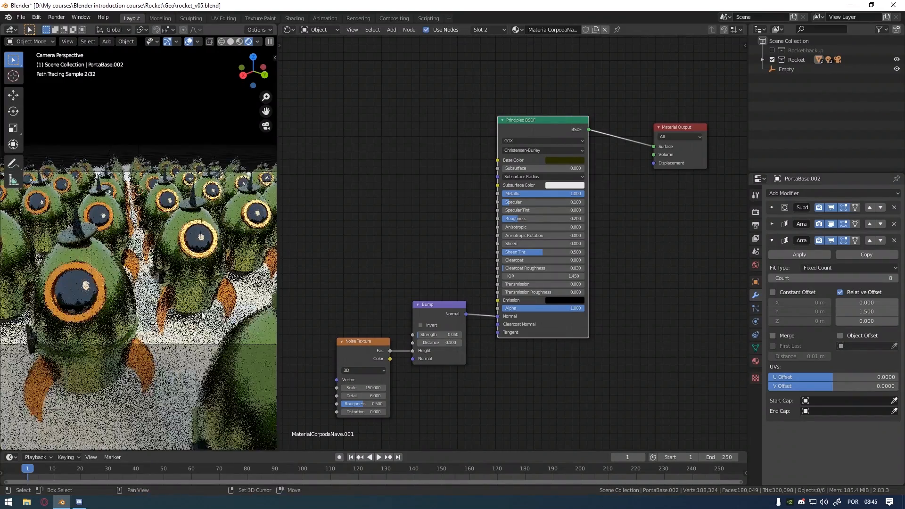
pyautogui.keyDown('shift'); pyautogui.moveTo(170, 322); pyautogui.dragTo(159, 323, button='middle'); pyautogui.keyUp('shift')
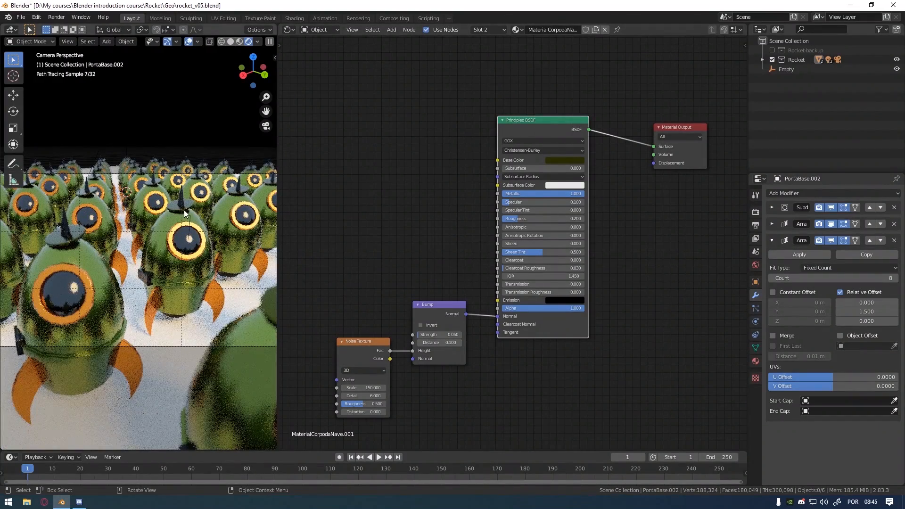
# Step: Brighten MaterialCorpodaNave.001's Base Color to a Value of about 0.48
pyautogui.click(576, 163)
pyautogui.moveTo(558, 141); pyautogui.dragTo(575, 142)
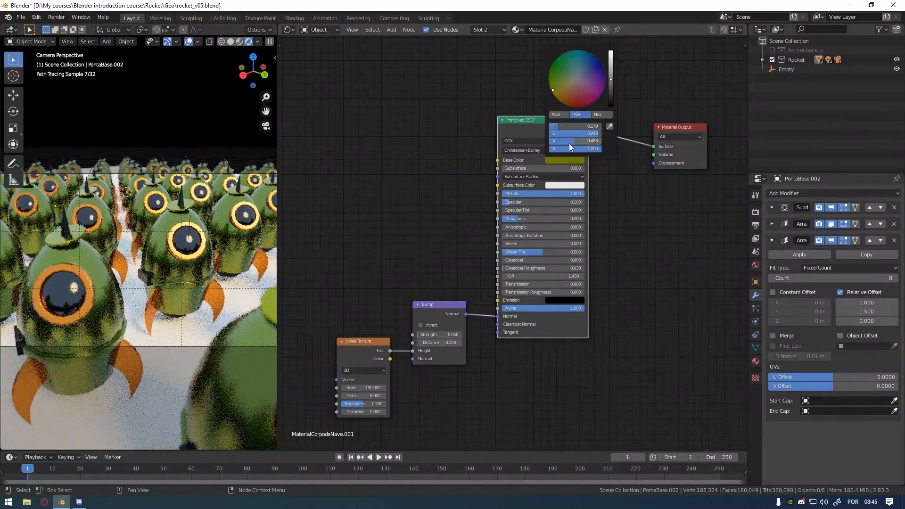
# Step: Give the ground plane a new material named MaterialChao
pyautogui.click(182, 351)
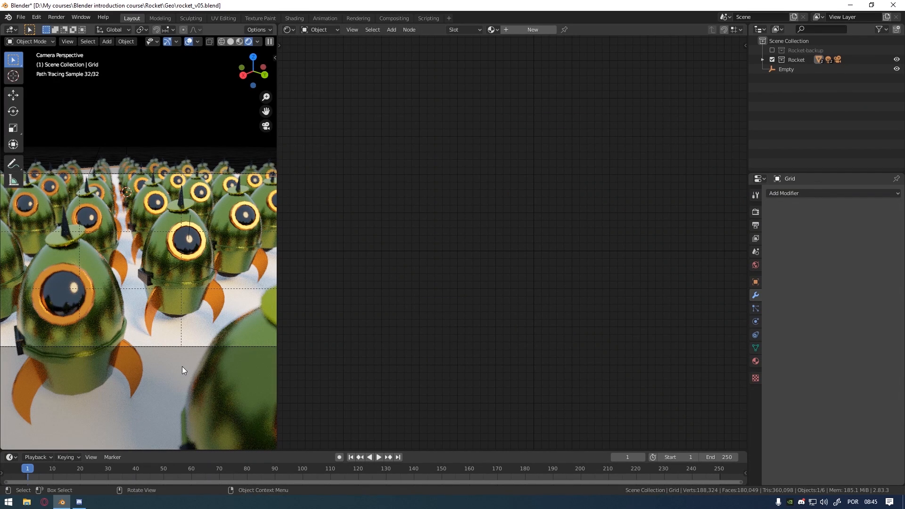
pyautogui.click(756, 361)
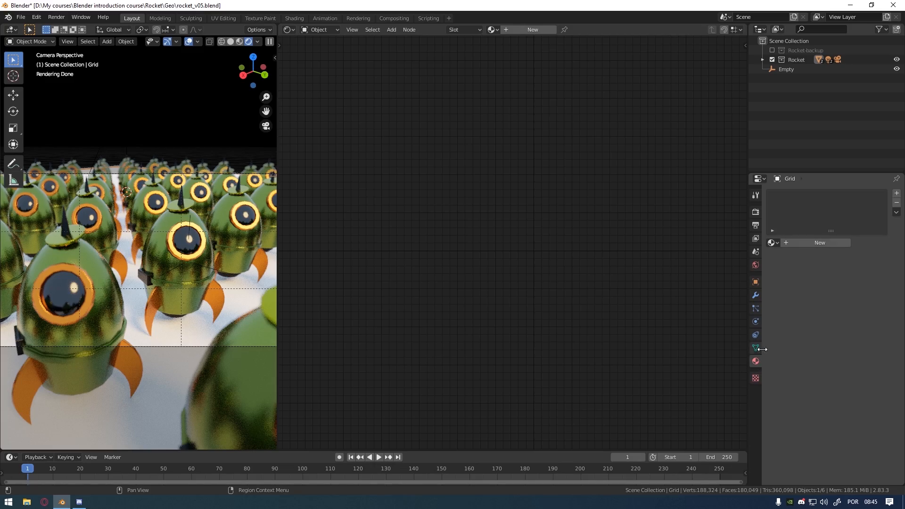
pyautogui.click(829, 241)
pyautogui.doubleClick(806, 195)
pyautogui.click(806, 195)
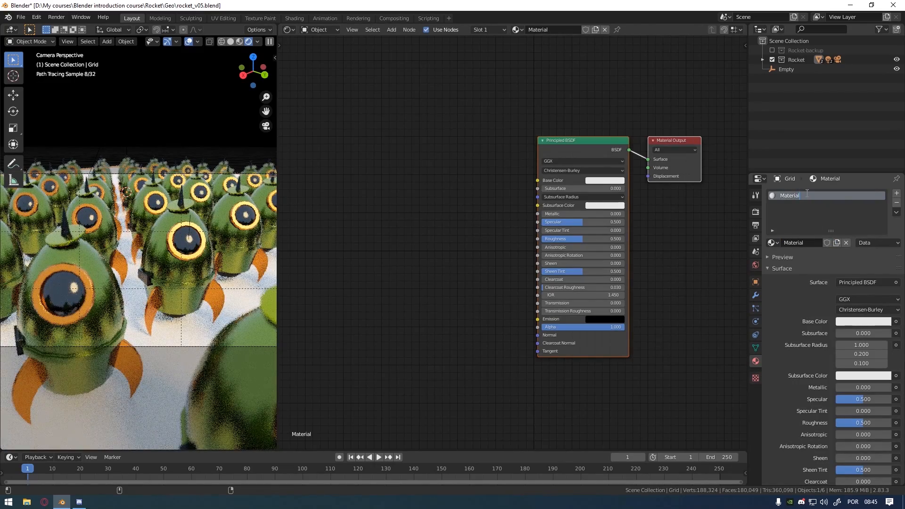
pyautogui.write('Chao')
pyautogui.press('Return')
# Step: Set MaterialChao's Base Color to near-black gray, Roughness to about 0.859 and Specular to about 0.095
pyautogui.click(596, 181)
pyautogui.moveTo(650, 83); pyautogui.dragTo(651, 122)
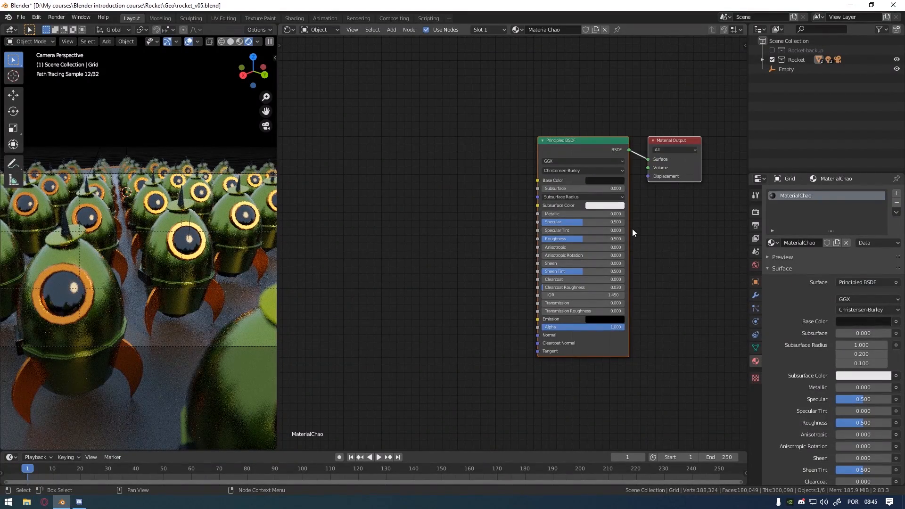
pyautogui.moveTo(582, 242); pyautogui.dragTo(613, 239)
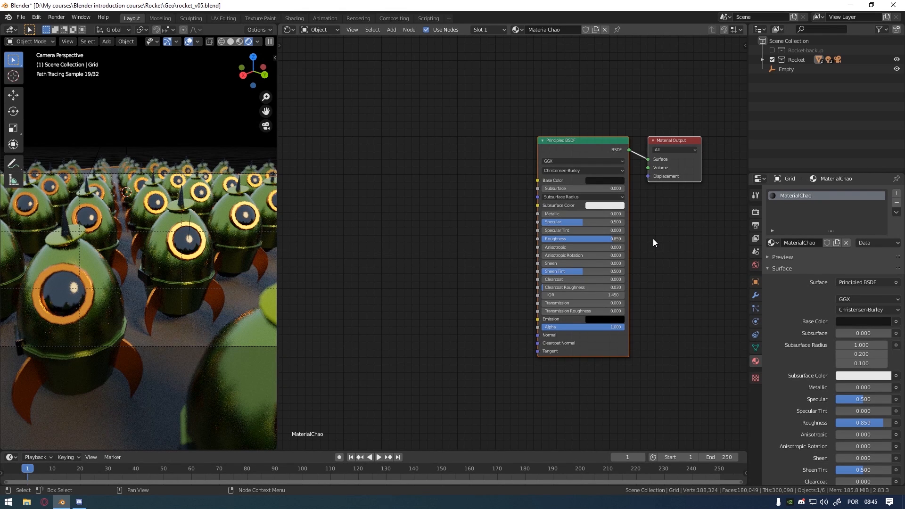
pyautogui.moveTo(608, 222); pyautogui.dragTo(595, 222)
pyautogui.moveTo(595, 221); pyautogui.dragTo(554, 221)
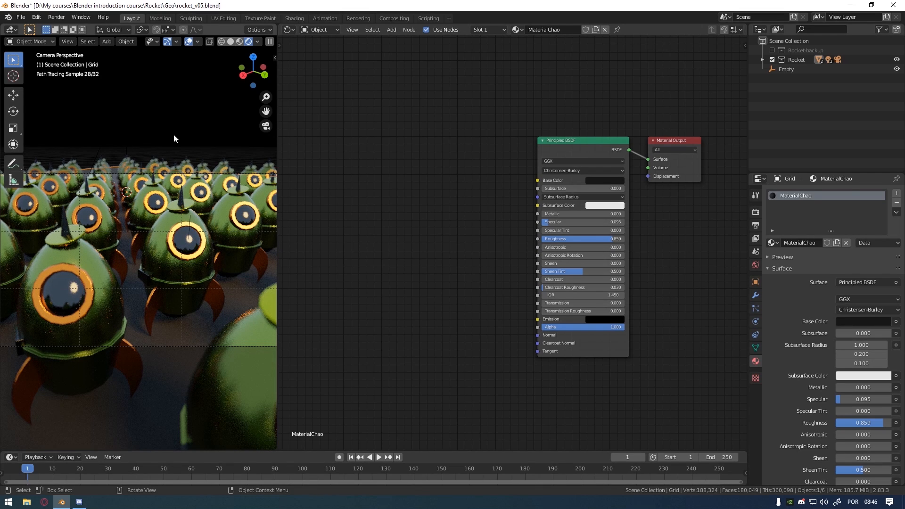
# Step: Add a Noise Texture node and a Bump node to MaterialChao, beside the Principled BSDF
pyautogui.scroll(-1, 183, 233)
pyautogui.click(175, 335)
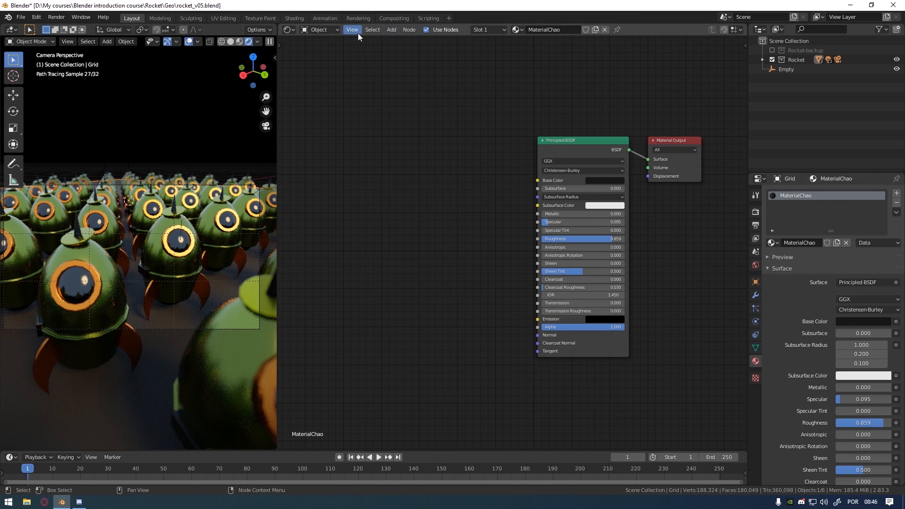
pyautogui.click(391, 29)
pyautogui.moveTo(412, 83)
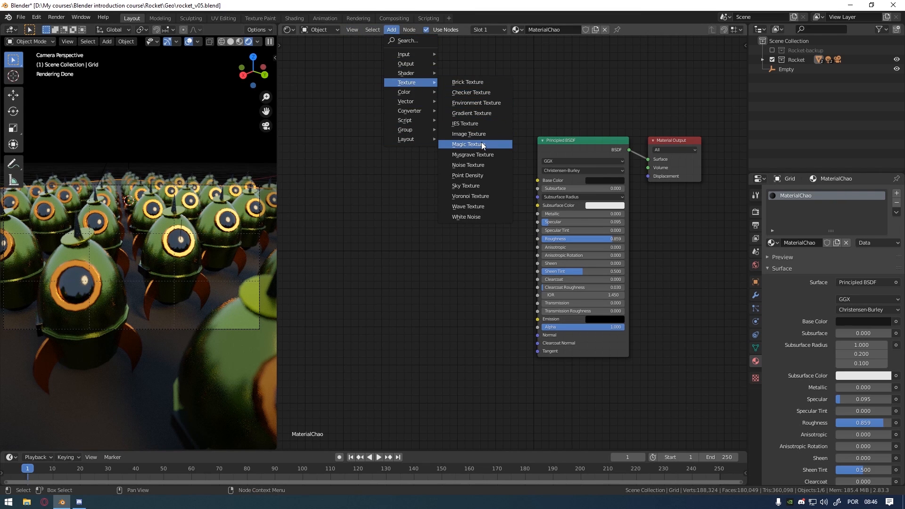
pyautogui.click(459, 165)
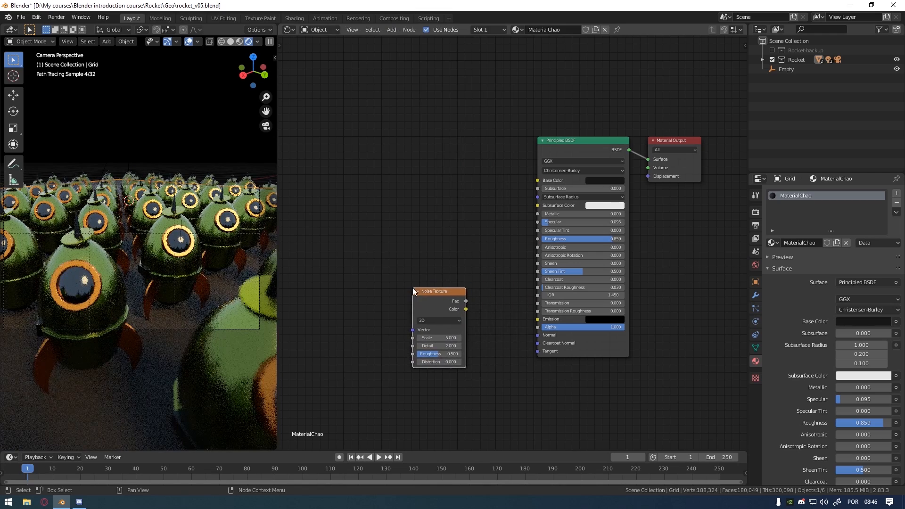
pyautogui.click(392, 30)
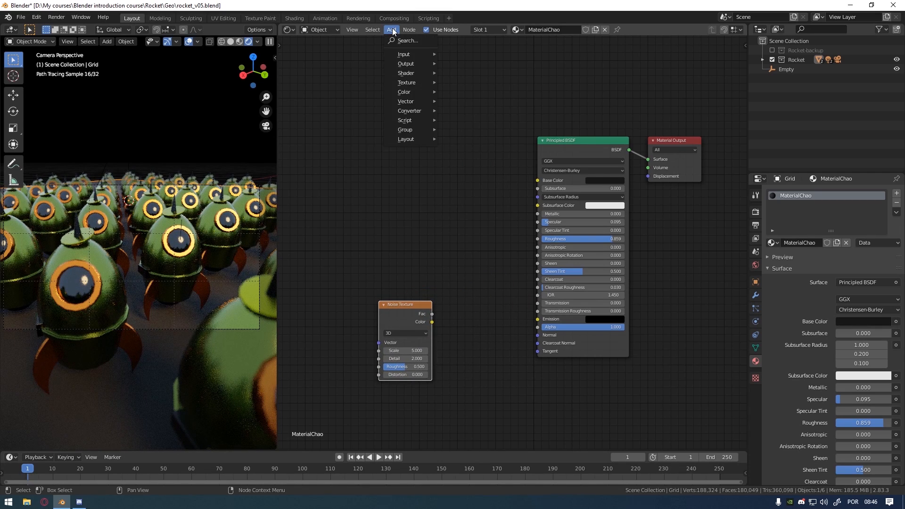
pyautogui.moveTo(415, 101)
pyautogui.click(459, 100)
pyautogui.click(451, 310)
# Step: Connect the noise's Fac output to the Bump Height input and the Bump Normal to the Principled BSDF's Normal
pyautogui.moveTo(424, 312); pyautogui.dragTo(491, 348)
pyautogui.moveTo(402, 319); pyautogui.dragTo(457, 362)
pyautogui.moveTo(510, 326); pyautogui.dragTo(537, 335)
# Step: Set the ground material's Noise Texture Scale to 2000 and deselect the ground plane
pyautogui.click(379, 355)
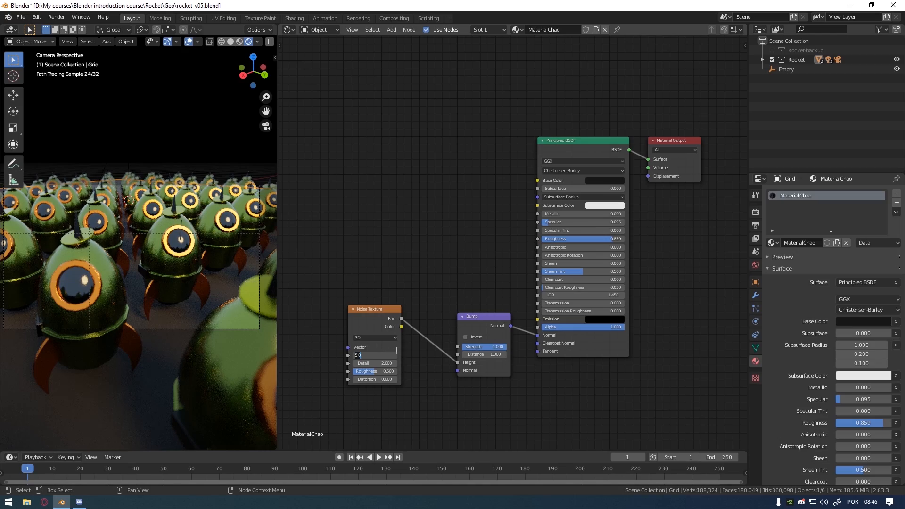
pyautogui.write('500.0')
pyautogui.press('Return')
pyautogui.click(202, 123)
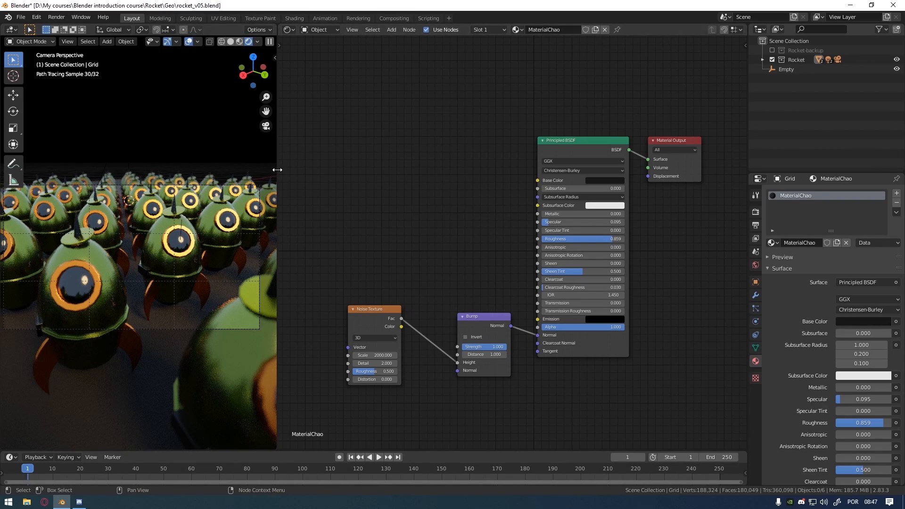
# Step: Widen the 3D viewport, select the rocket, and change MaterialCorpodaNave's Base Color to a brighter yellow-green
pyautogui.moveTo(277, 178); pyautogui.dragTo(313, 168)
pyautogui.click(270, 220)
pyautogui.click(820, 196)
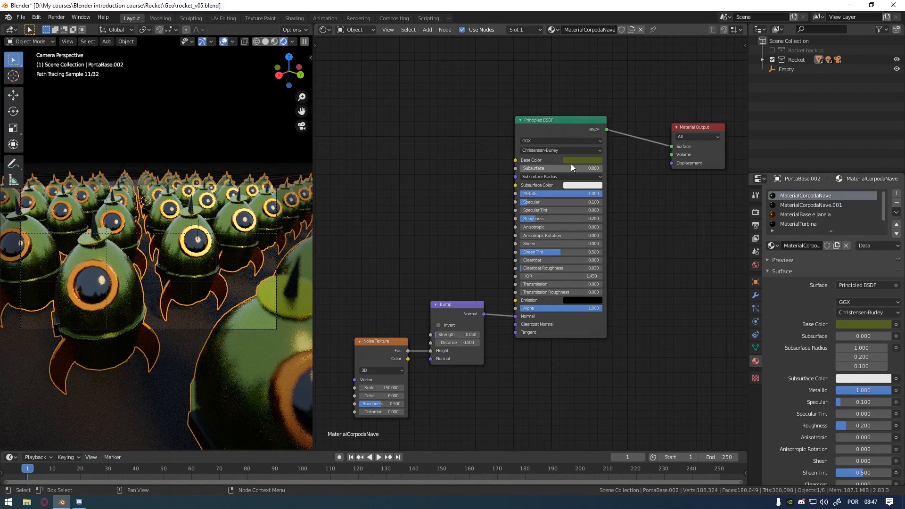
pyautogui.click(572, 161)
pyautogui.moveTo(592, 140); pyautogui.dragTo(617, 140)
pyautogui.moveTo(579, 84); pyautogui.dragTo(575, 86)
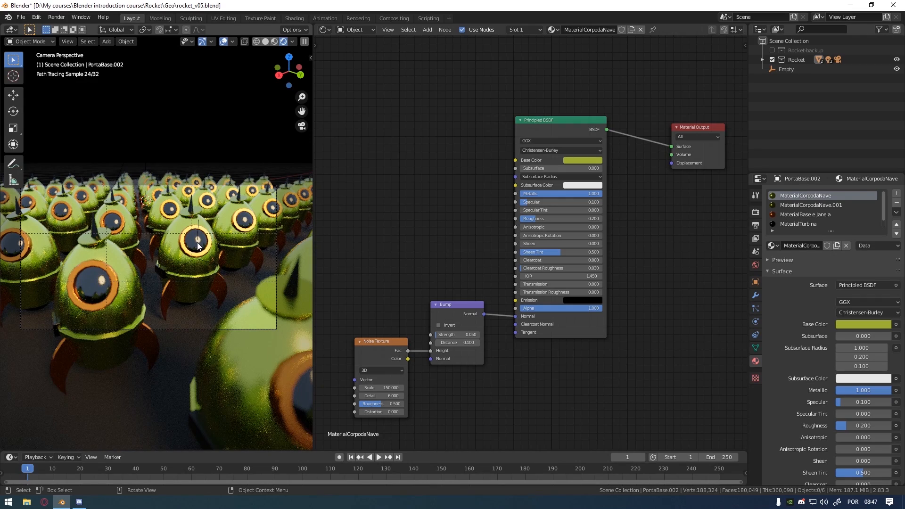
# Step: Set the Specular of the rocket's window material, MaterialJanela, to about 0.541
pyautogui.click(797, 223)
pyautogui.scroll(-1, 812, 221)
pyautogui.click(812, 223)
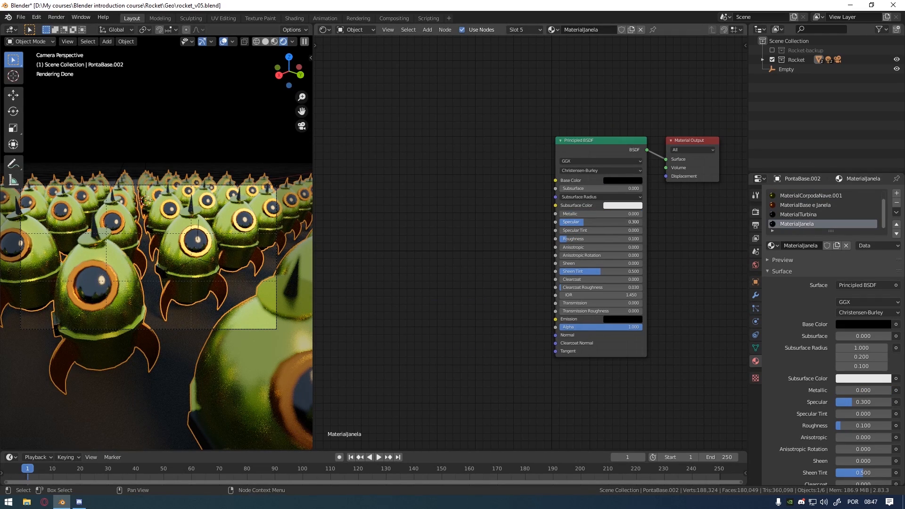
pyautogui.moveTo(601, 222); pyautogui.dragTo(604, 222)
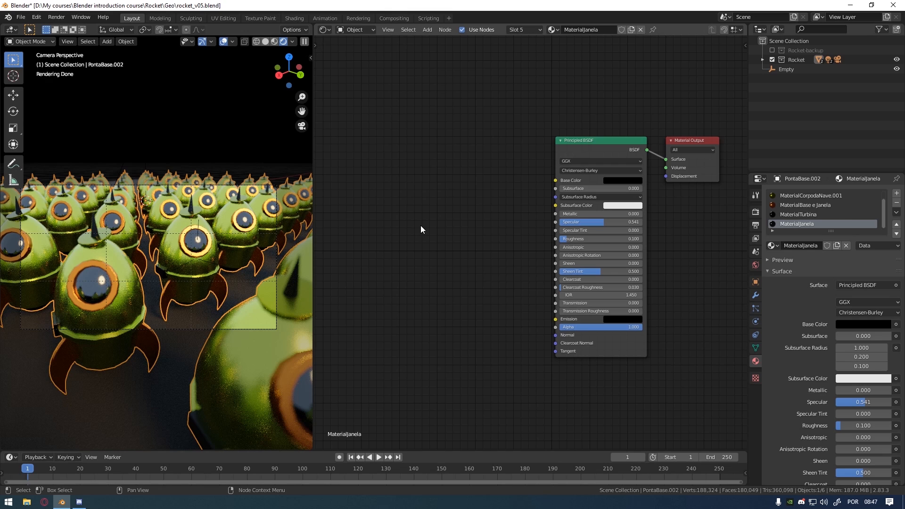
# Step: Enable the view layer's Denoising Data pass, and turn on compositing nodes with the Render Layers node moved away from Composite
pyautogui.click(756, 238)
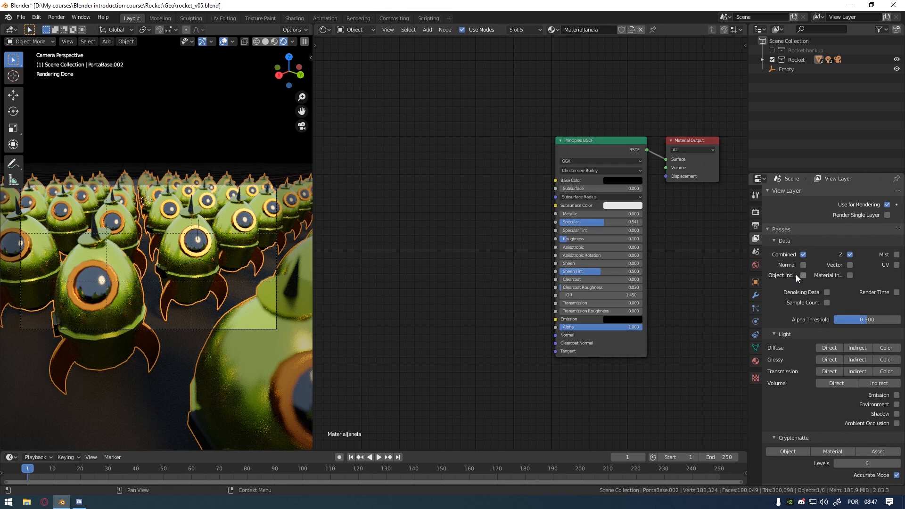
pyautogui.click(828, 293)
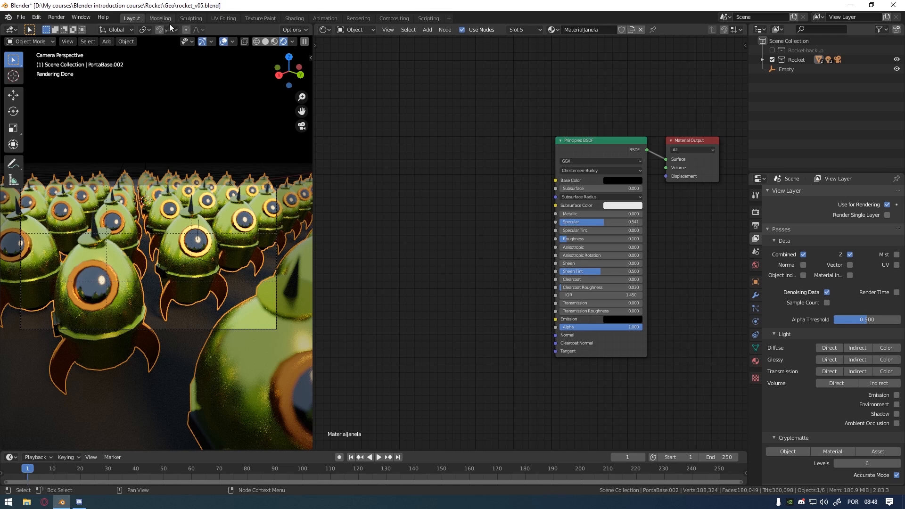
pyautogui.click(404, 17)
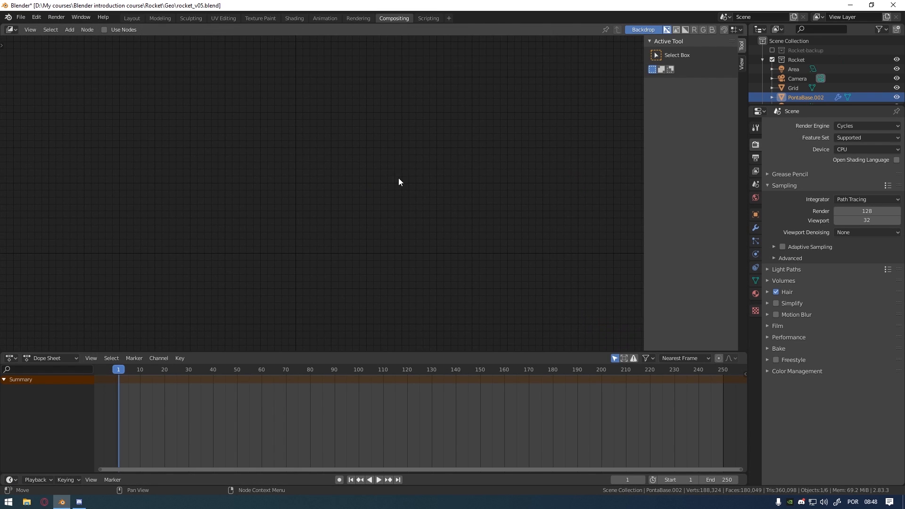
pyautogui.click(104, 30)
pyautogui.moveTo(251, 193); pyautogui.dragTo(213, 180, button='middle')
pyautogui.moveTo(275, 139); pyautogui.dragTo(182, 151)
# Step: Insert a Denoise node into the image link between Render Layers and Composite, and space the nodes apart
pyautogui.click(70, 29)
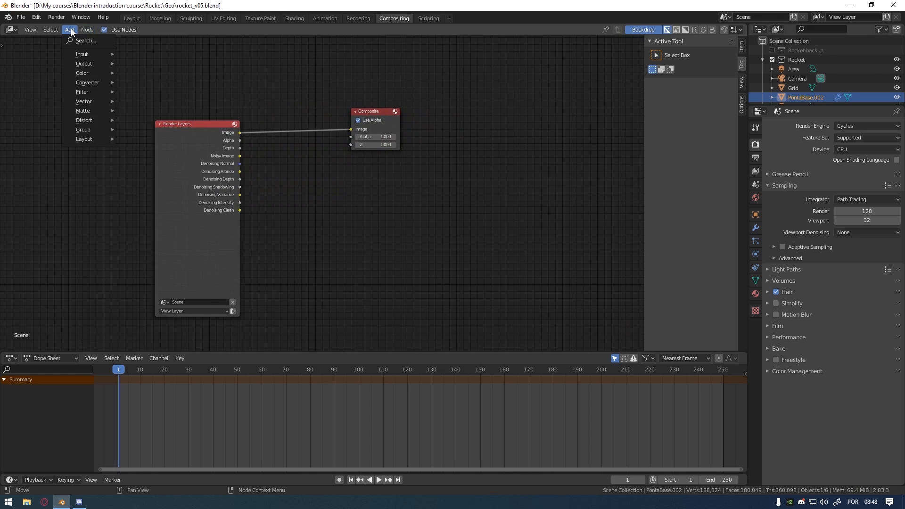
pyautogui.moveTo(98, 95)
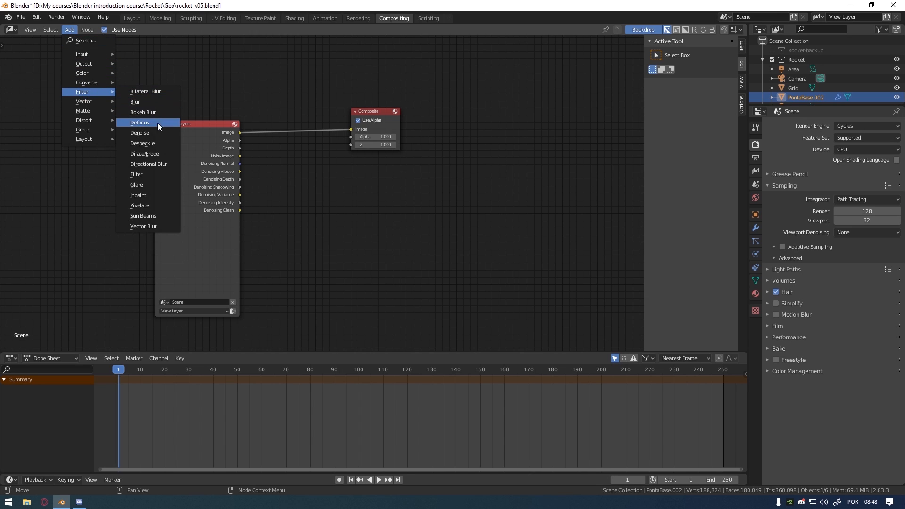
pyautogui.click(159, 130)
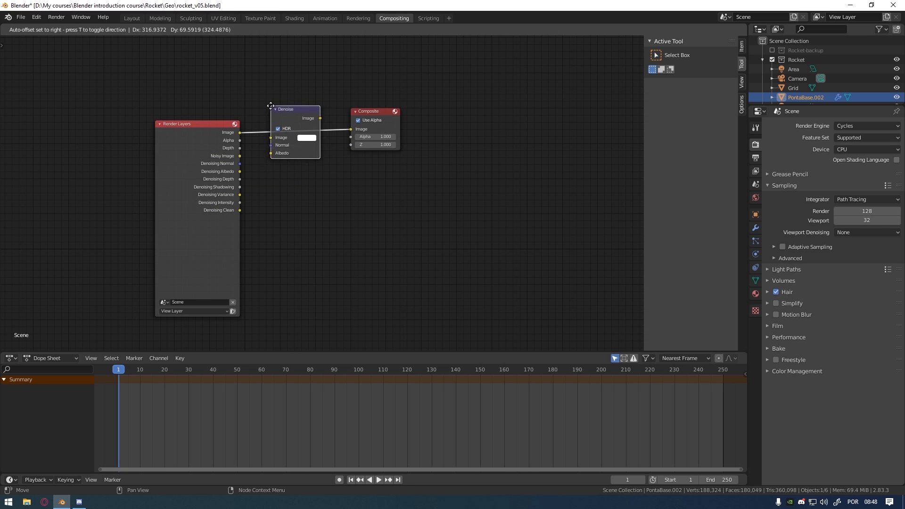
pyautogui.click(273, 111)
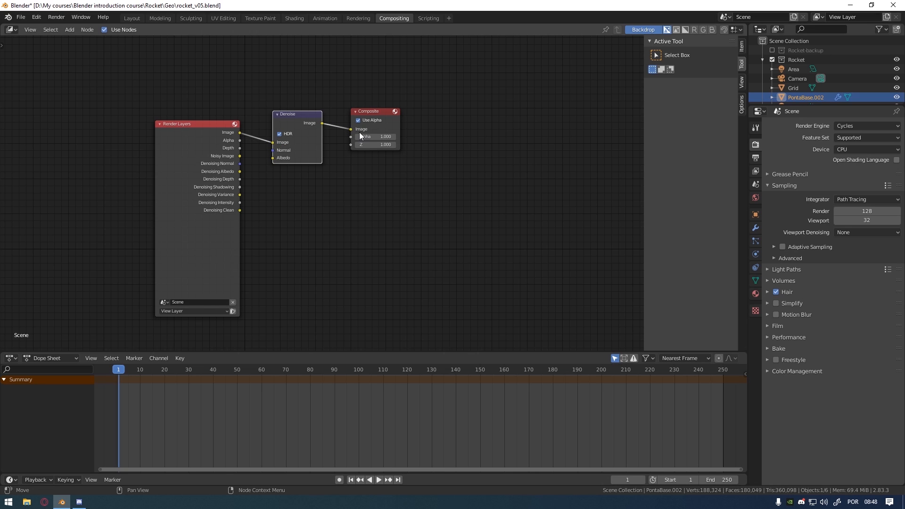
pyautogui.moveTo(359, 136); pyautogui.dragTo(377, 139)
pyautogui.moveTo(297, 127); pyautogui.dragTo(306, 127)
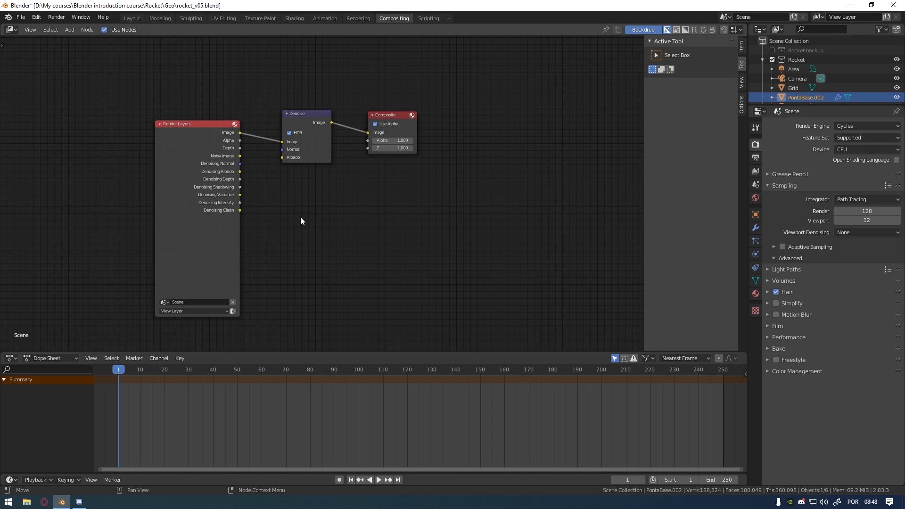
# Step: Connect the Render Layers Denoising Normal and Denoising Albedo outputs to the Denoise node's Normal and Albedo inputs
pyautogui.moveTo(238, 162); pyautogui.dragTo(282, 150)
pyautogui.moveTo(201, 171); pyautogui.dragTo(282, 157)
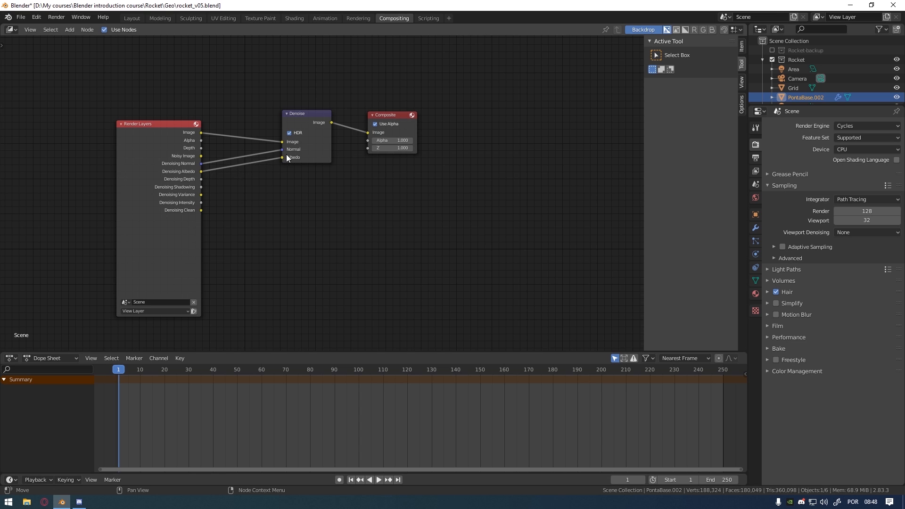
pyautogui.scroll(-1, 347, 227)
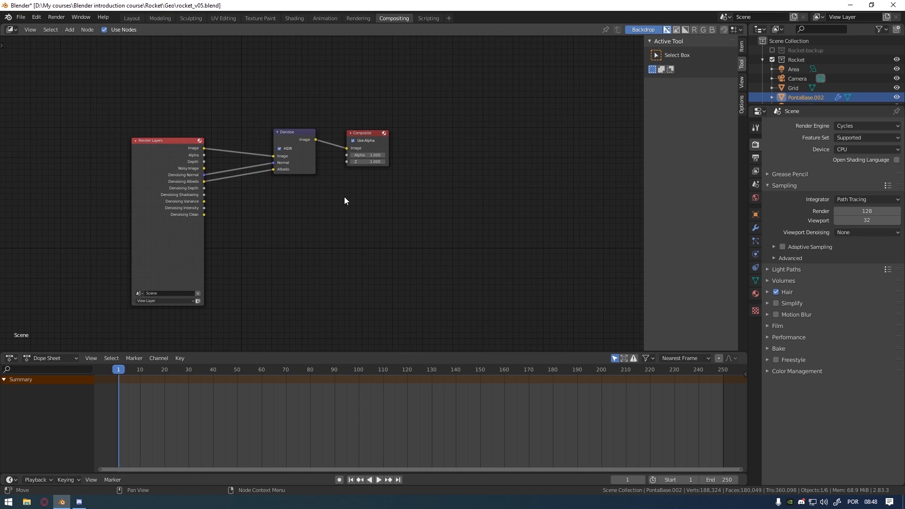
# Step: Back in the Layout workspace, set the Cycles render device to GPU Compute and switch the viewport to solid shading
pyautogui.click(132, 17)
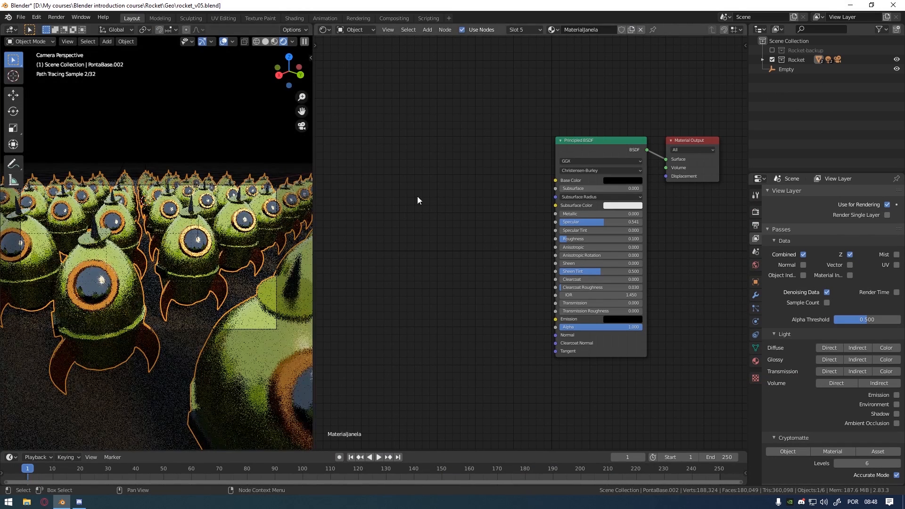
pyautogui.click(756, 213)
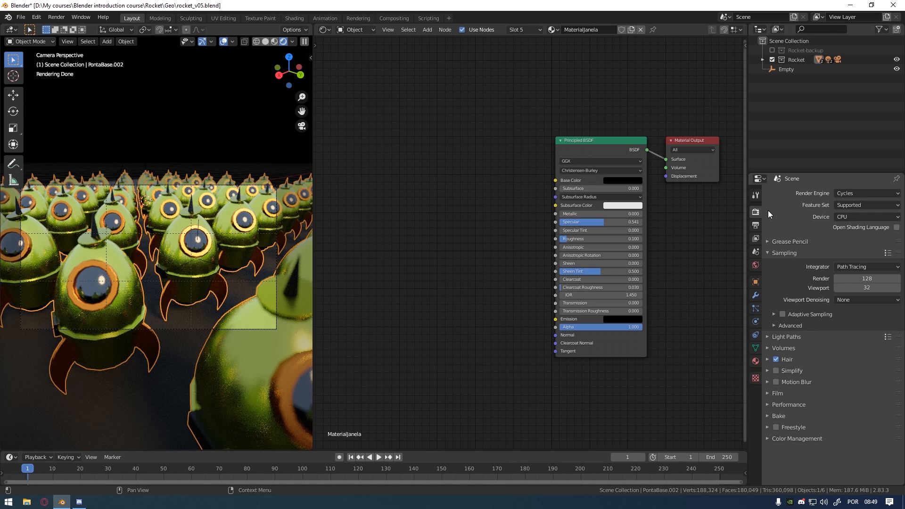
pyautogui.click(867, 216)
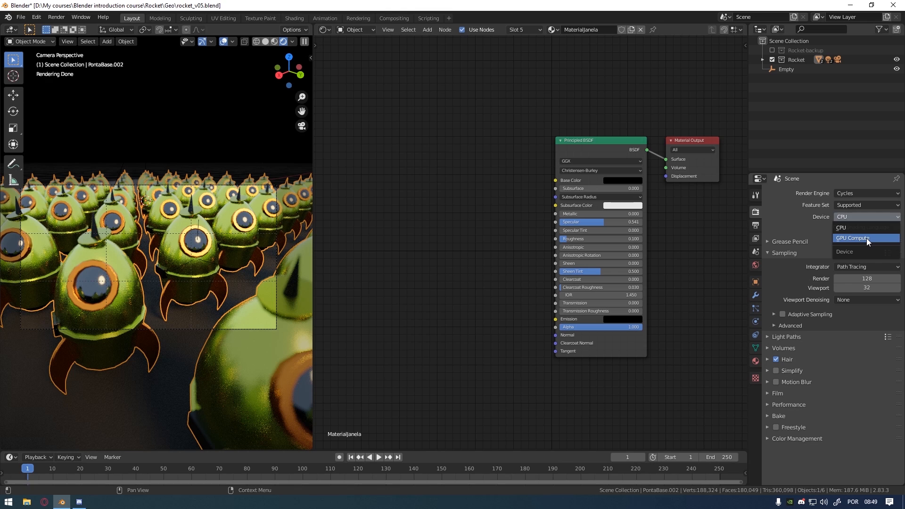
pyautogui.click(867, 238)
pyautogui.click(265, 41)
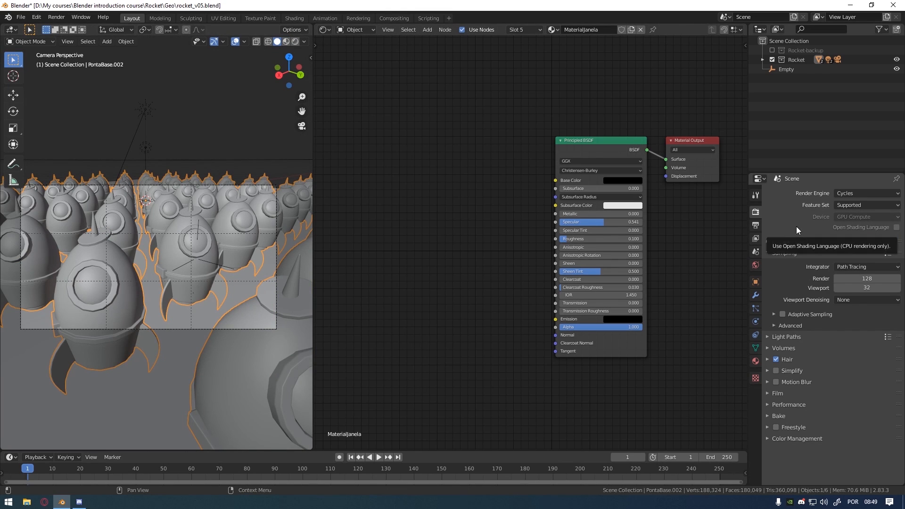
# Step: In the system preferences, set the Cycles render devices to CUDA, enable the GeForce RTX 2060, and close the preferences
pyautogui.click(36, 17)
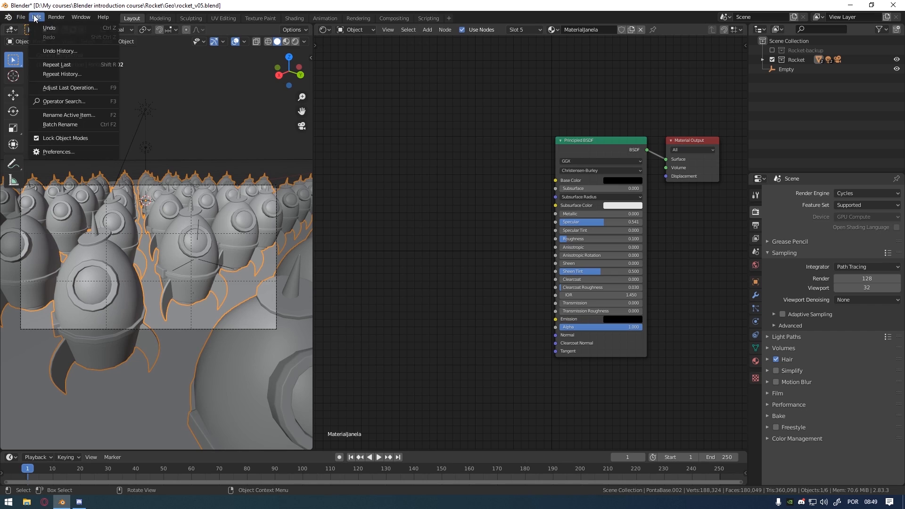
pyautogui.click(71, 152)
pyautogui.moveTo(85, 26); pyautogui.dragTo(219, 65)
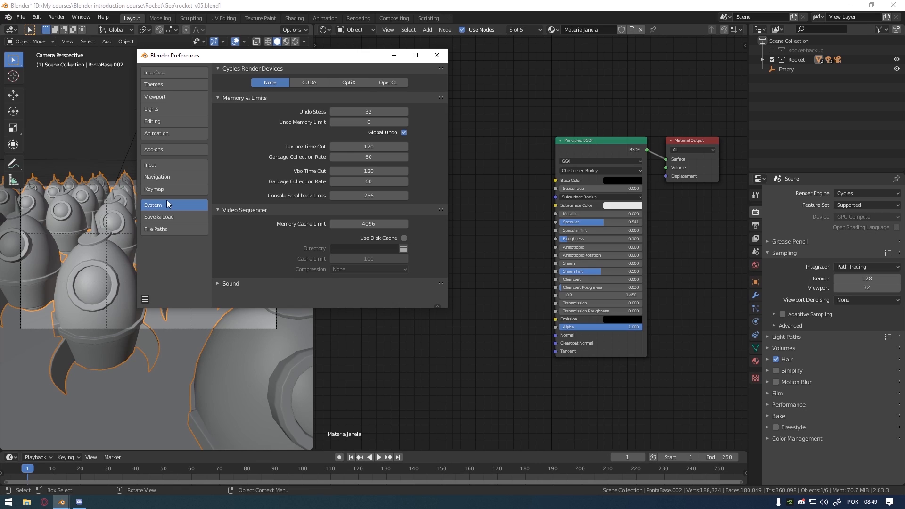
pyautogui.click(309, 82)
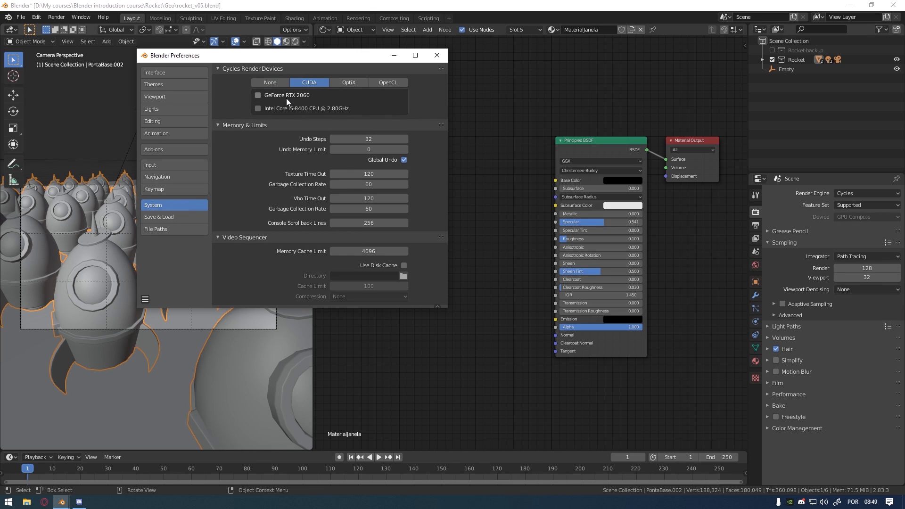
pyautogui.moveTo(261, 56); pyautogui.dragTo(160, 75)
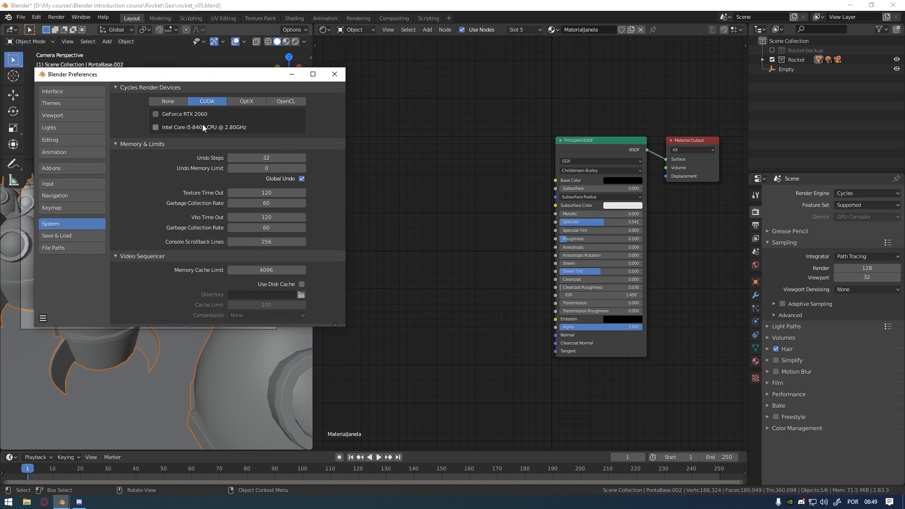
pyautogui.click(156, 115)
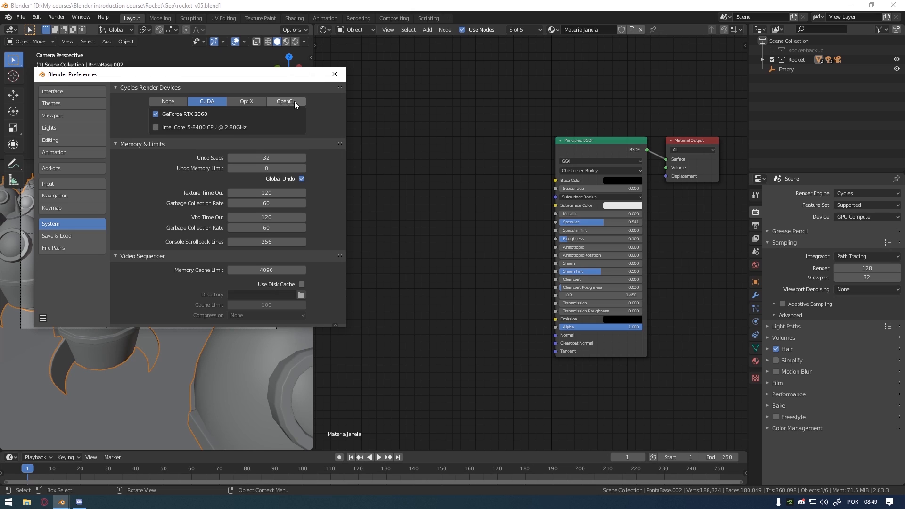
pyautogui.moveTo(197, 77); pyautogui.dragTo(248, 76)
pyautogui.click(387, 73)
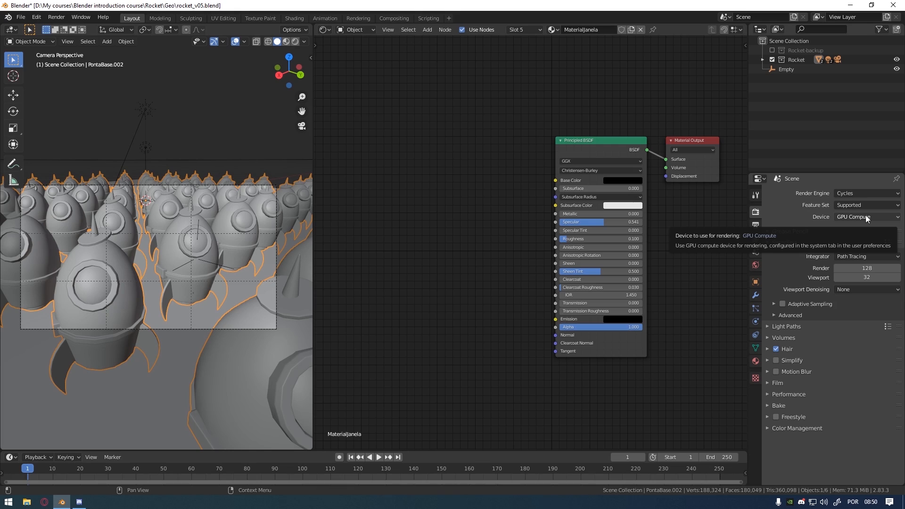
# Step: Set the Cycles render device back to CPU
pyautogui.click(865, 215)
pyautogui.click(865, 228)
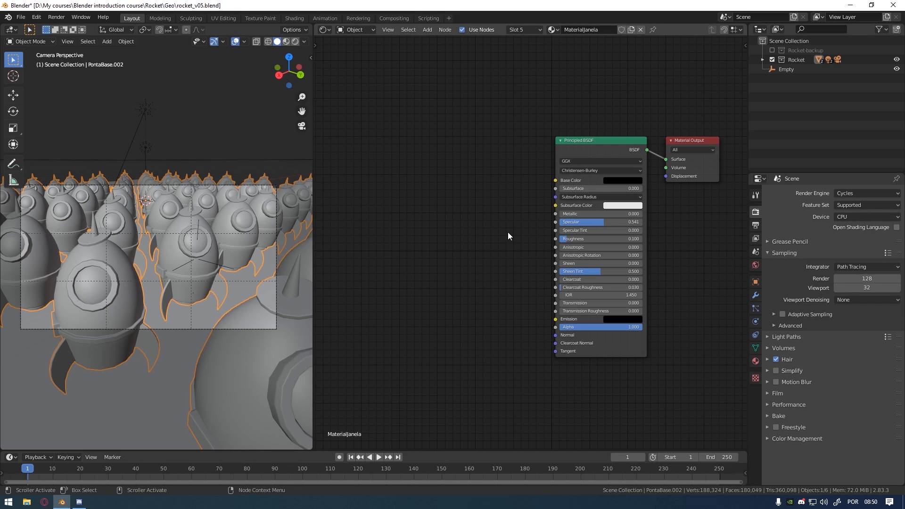
pyautogui.moveTo(736, 257); pyautogui.dragTo(605, 269, button='middle')
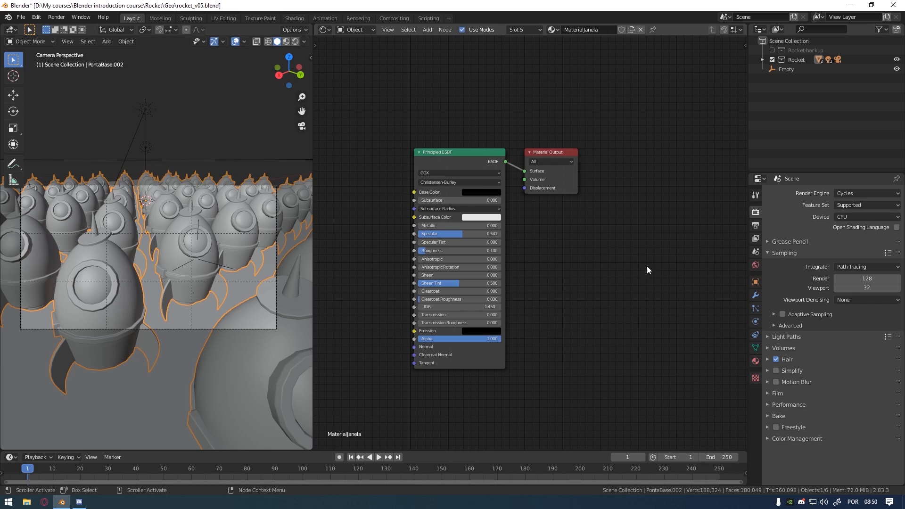
# Step: Set the number of render samples to 512
pyautogui.click(867, 279)
pyautogui.write('512')
pyautogui.press('Return')
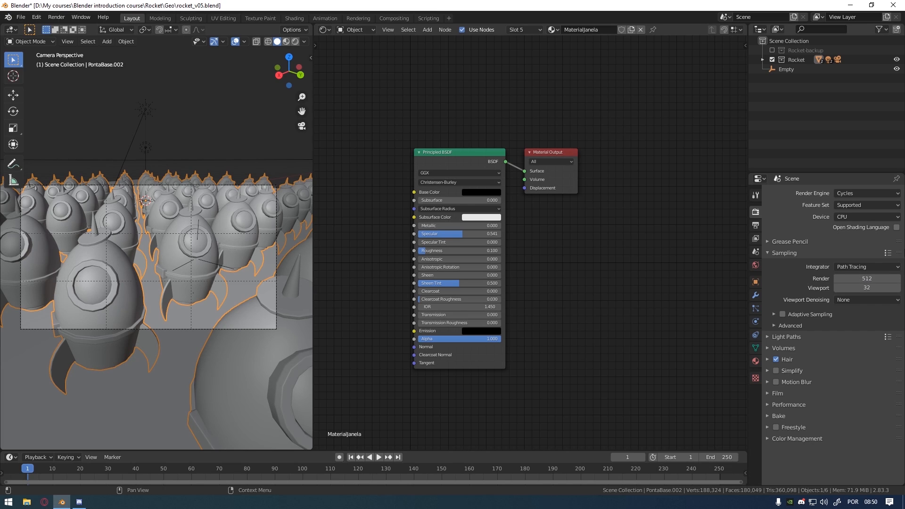
# Step: Set the number of render samples to 128
pyautogui.click(874, 282)
pyautogui.write('128')
pyautogui.press('Return')
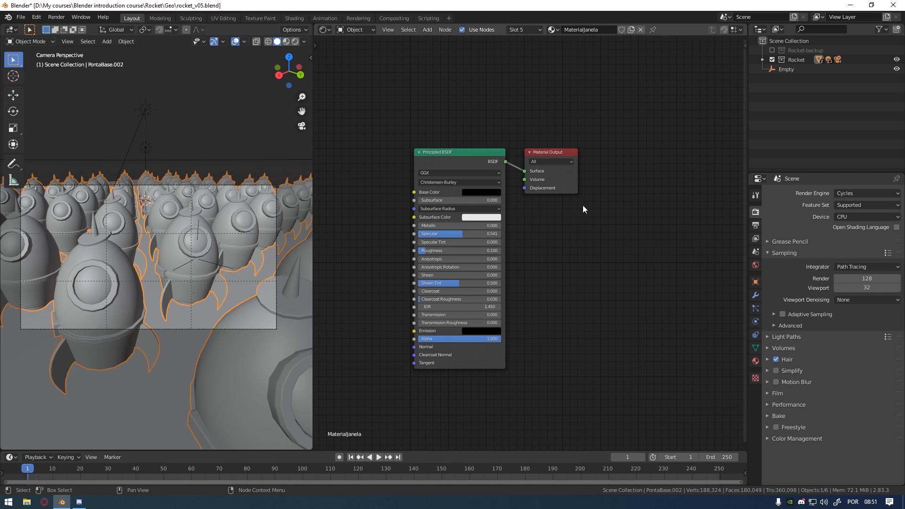
# Step: Render the camera image of the rockets and close the render window when it finishes
pyautogui.click(57, 18)
pyautogui.click(83, 29)
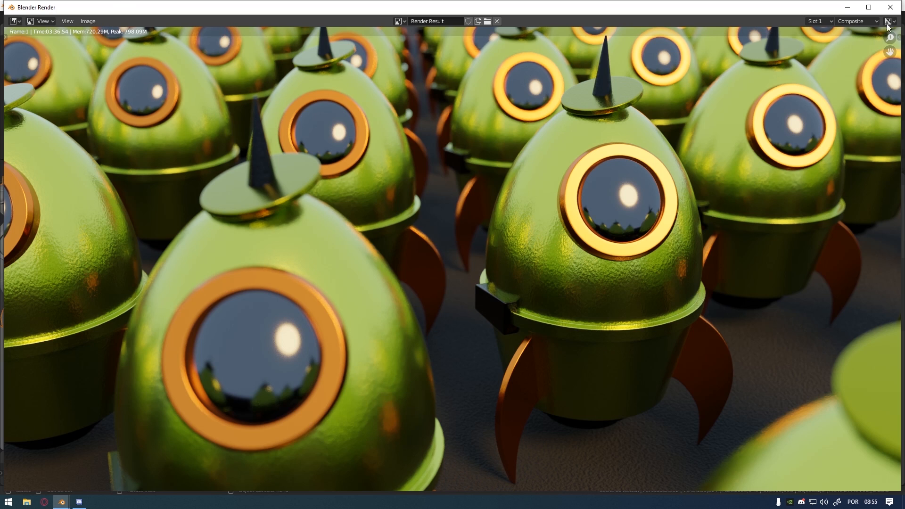
pyautogui.click(891, 7)
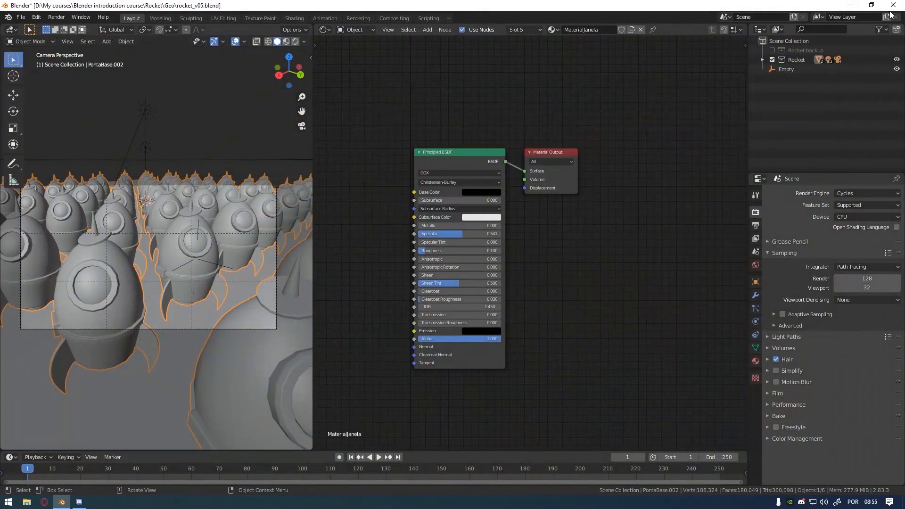
# Step: In the compositor, add a Viewer node below Composite and connect the Denoise node's Image output to it
pyautogui.click(394, 18)
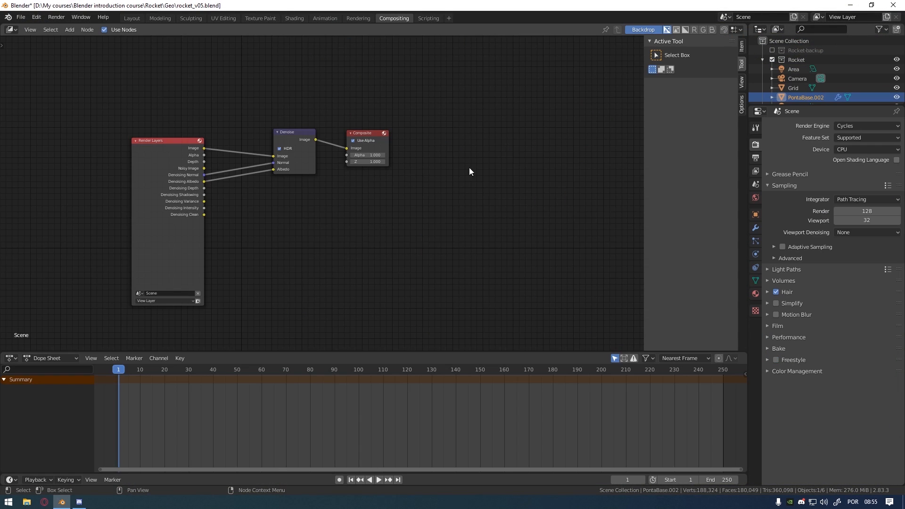
pyautogui.moveTo(358, 233); pyautogui.dragTo(395, 243, button='middle')
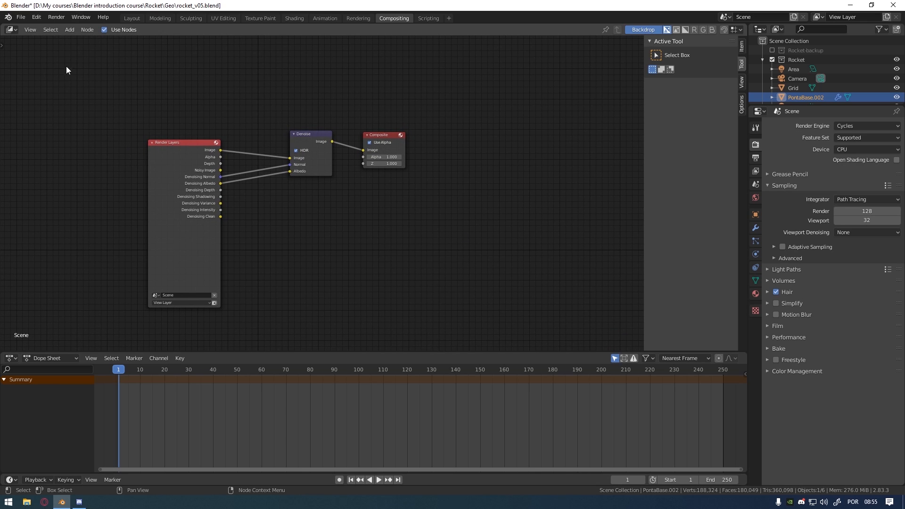
pyautogui.click(72, 31)
pyautogui.moveTo(115, 66)
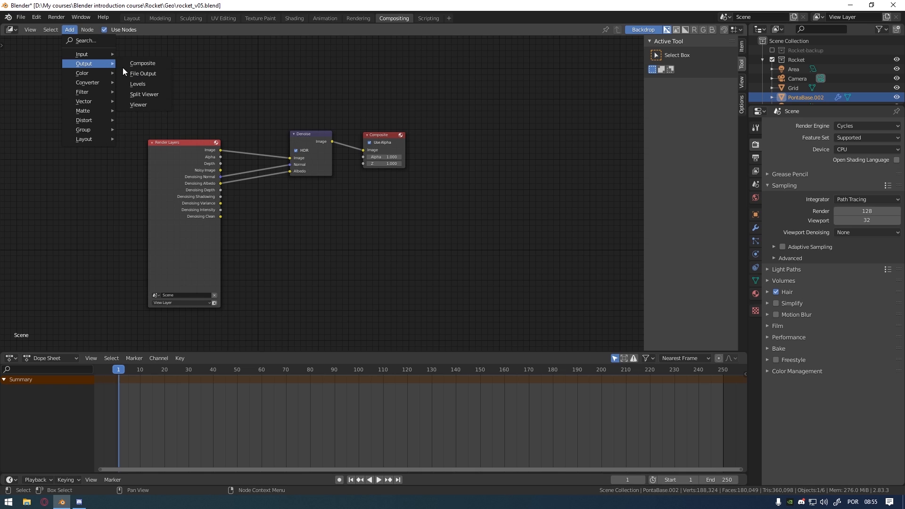
pyautogui.click(142, 104)
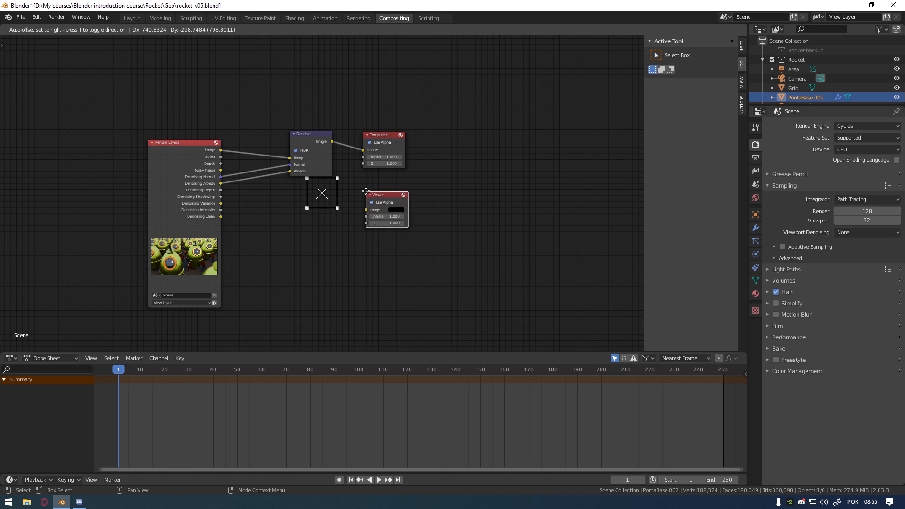
pyautogui.click(348, 179)
pyautogui.moveTo(333, 142); pyautogui.dragTo(386, 194)
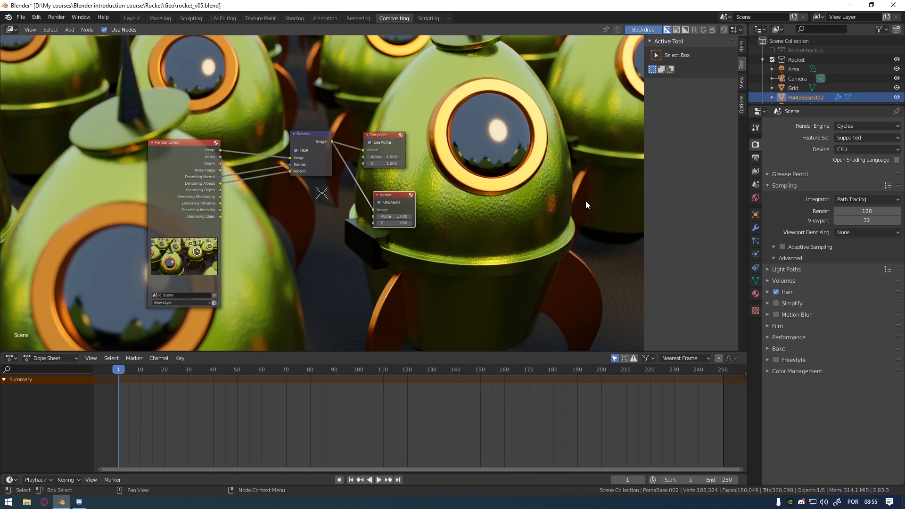
# Step: Set the backdrop zoom to 0.59 and shift the Denoise and Composite nodes to make room after Denoise
pyautogui.click(741, 87)
pyautogui.moveTo(712, 65); pyautogui.dragTo(685, 65)
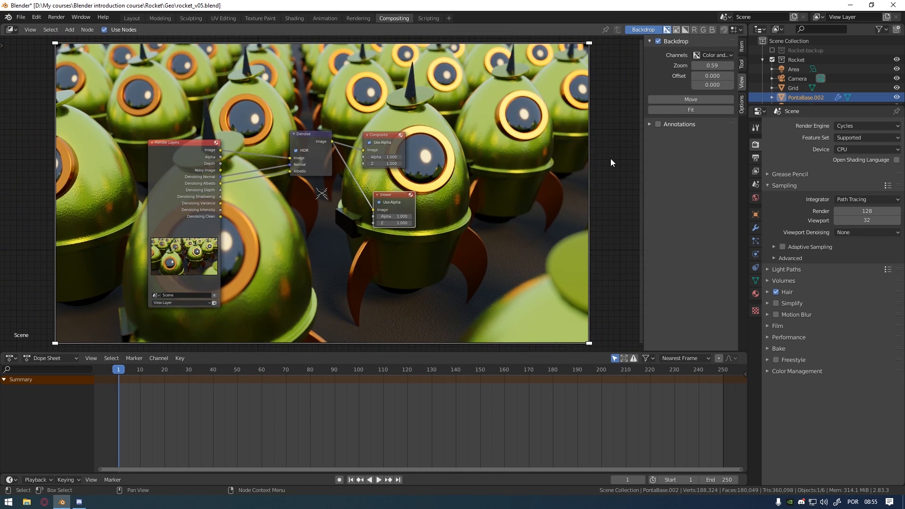
pyautogui.moveTo(310, 137); pyautogui.dragTo(263, 139)
pyautogui.moveTo(379, 136); pyautogui.dragTo(371, 137)
# Step: Add a Glare filter node on the link between the Denoise and Viewer nodes
pyautogui.click(71, 28)
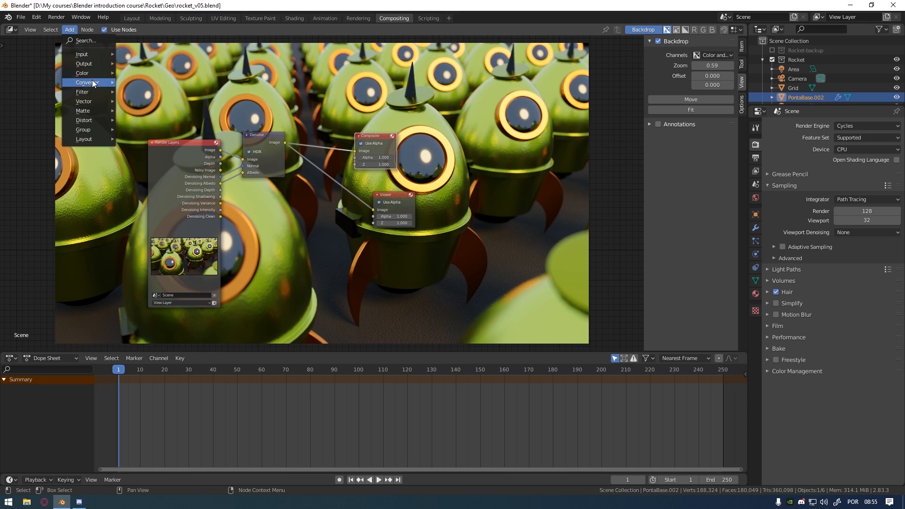
pyautogui.moveTo(90, 94)
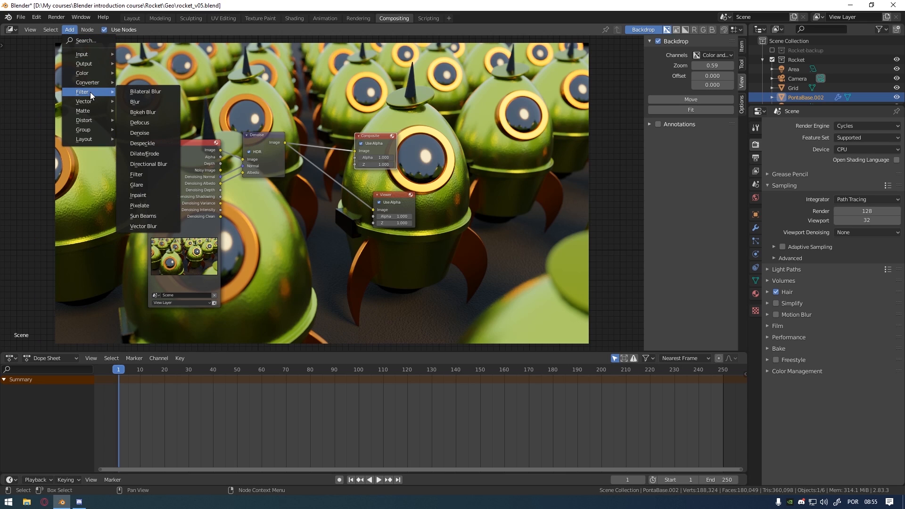
pyautogui.click(147, 184)
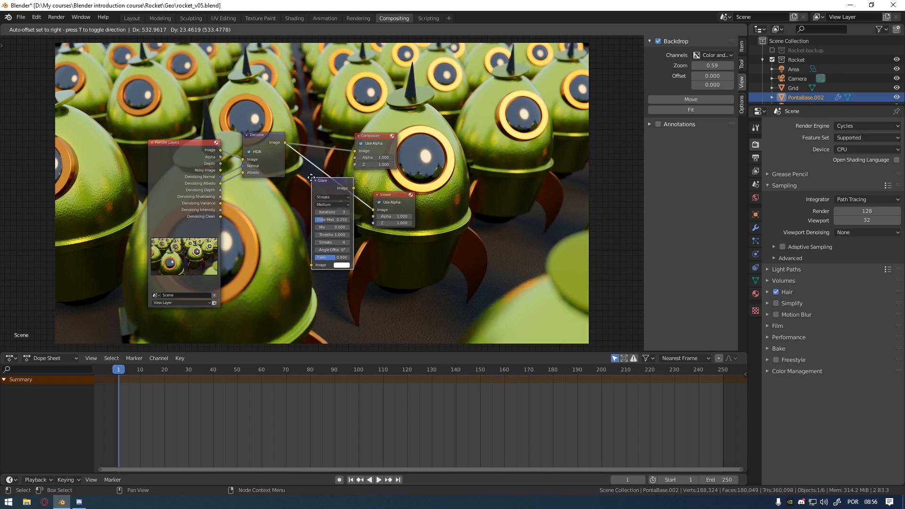
pyautogui.click(311, 178)
# Step: Set the Glare node's type to Fog Glow and its quality to Low
pyautogui.click(324, 198)
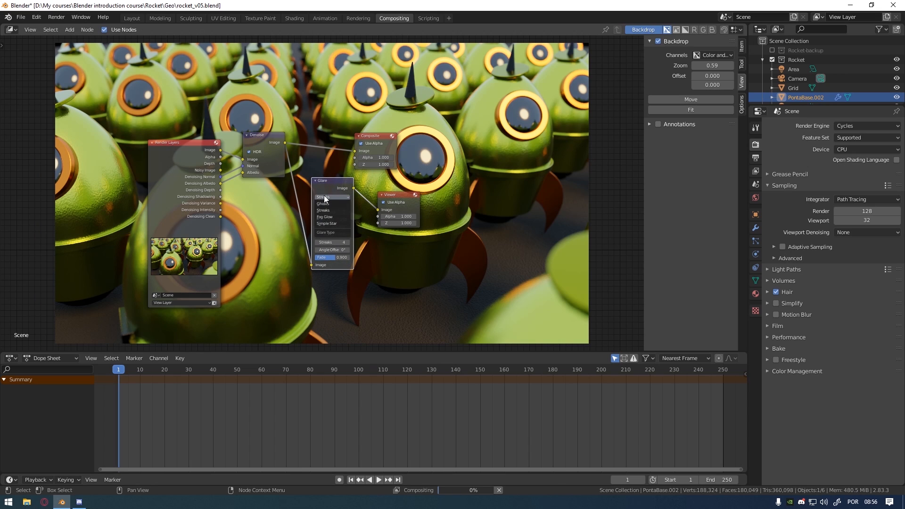
pyautogui.click(333, 217)
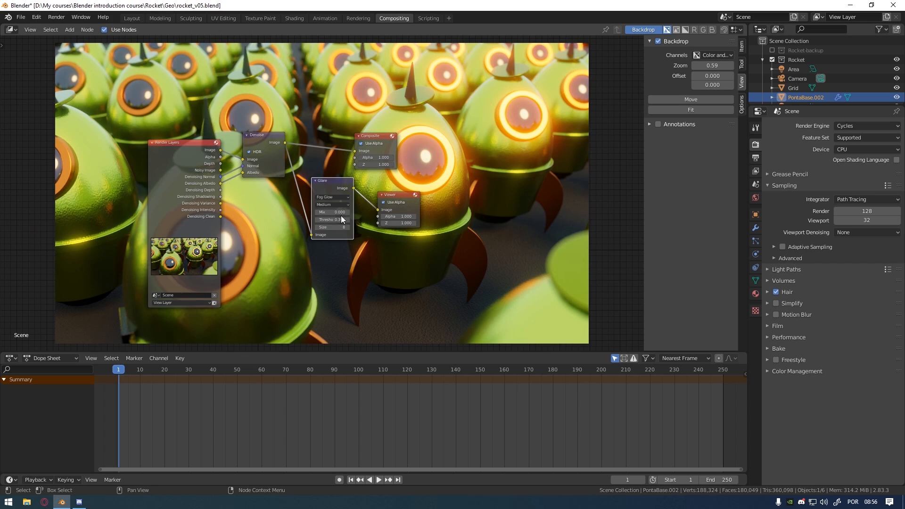
pyautogui.click(334, 225)
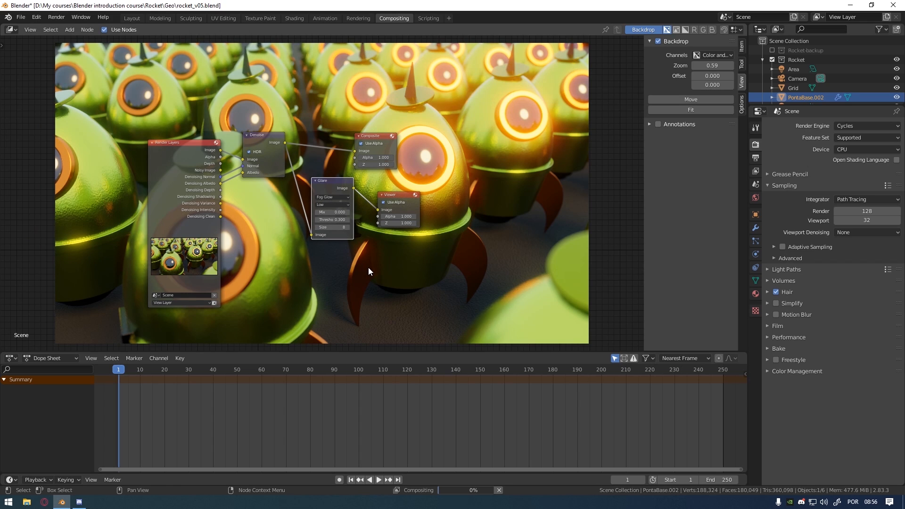
# Step: Set the Glare node's threshold to 0.8 and its size to 7
pyautogui.click(337, 220)
pyautogui.press('Return')
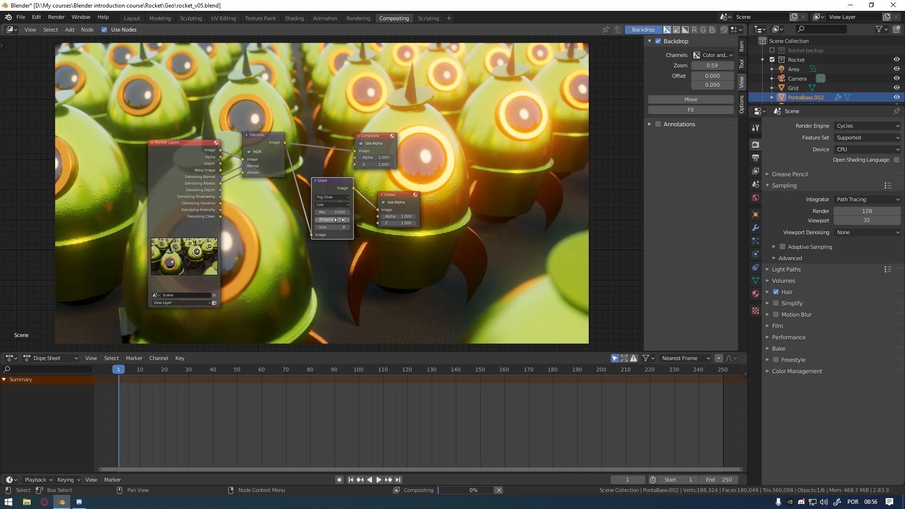
pyautogui.click(332, 228)
pyautogui.write('6')
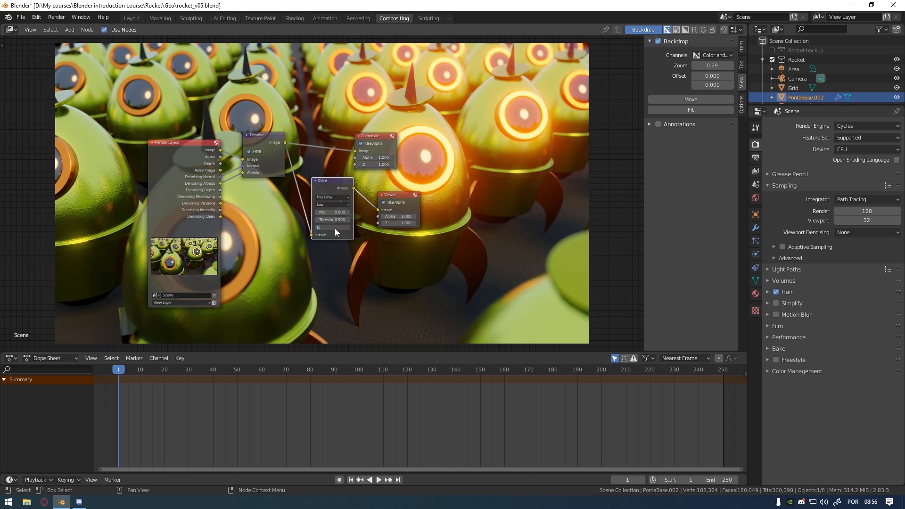
pyautogui.press('Return')
pyautogui.moveTo(334, 198); pyautogui.dragTo(321, 210)
pyautogui.click(335, 239)
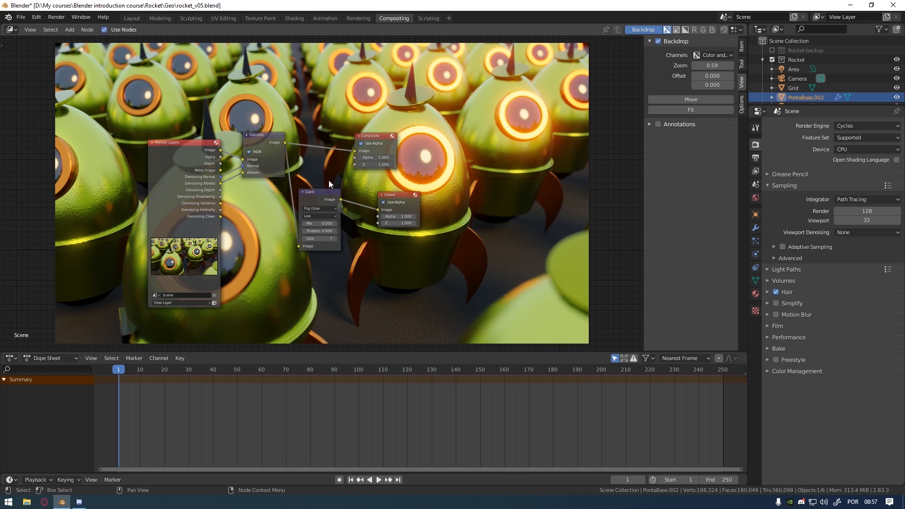
# Step: Rearrange the Glare and Composite nodes so the node tree is spaced out clearly
pyautogui.moveTo(329, 194); pyautogui.dragTo(340, 206)
pyautogui.moveTo(376, 138); pyautogui.dragTo(428, 140)
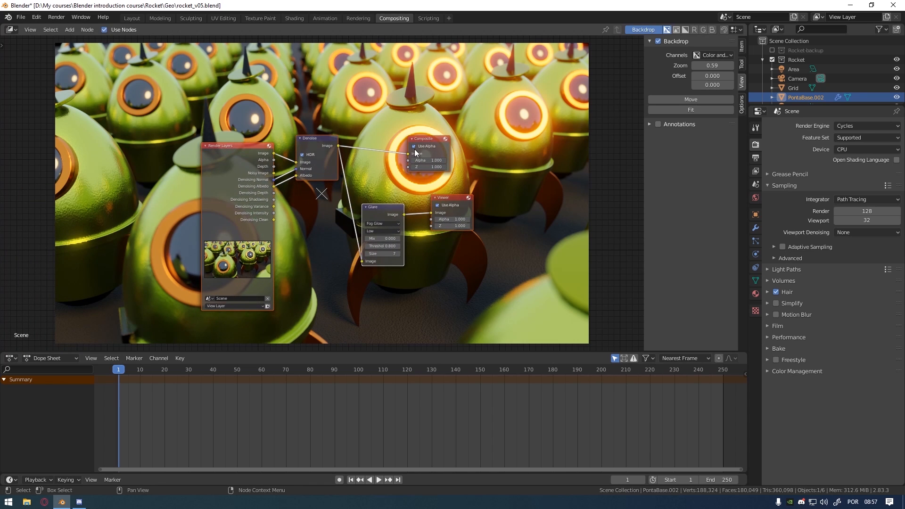
# Step: Switch to the Rendering workspace and display the Viewer Node image in place of the Render Result
pyautogui.click(359, 14)
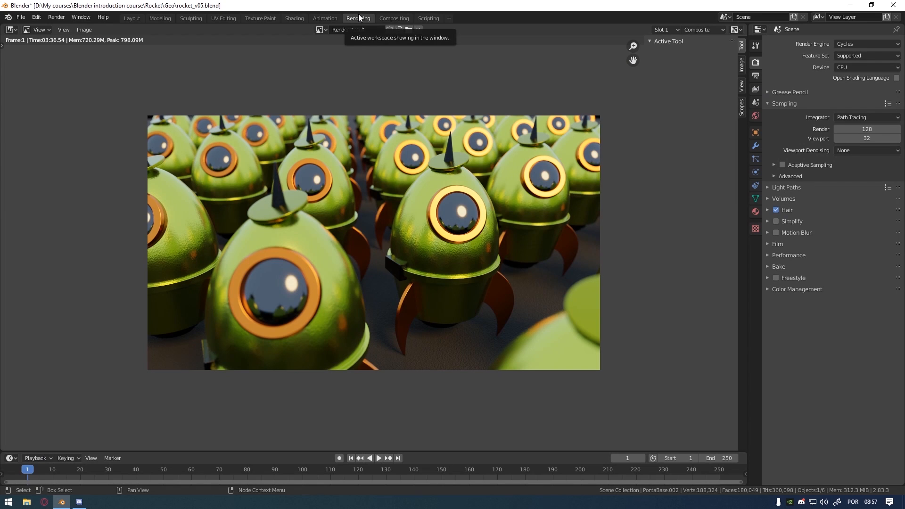
pyautogui.click(389, 16)
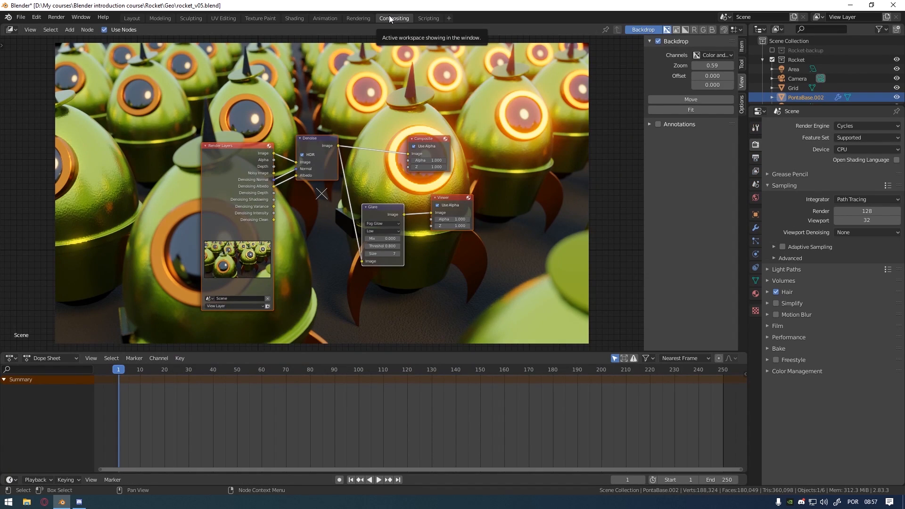
pyautogui.click(367, 19)
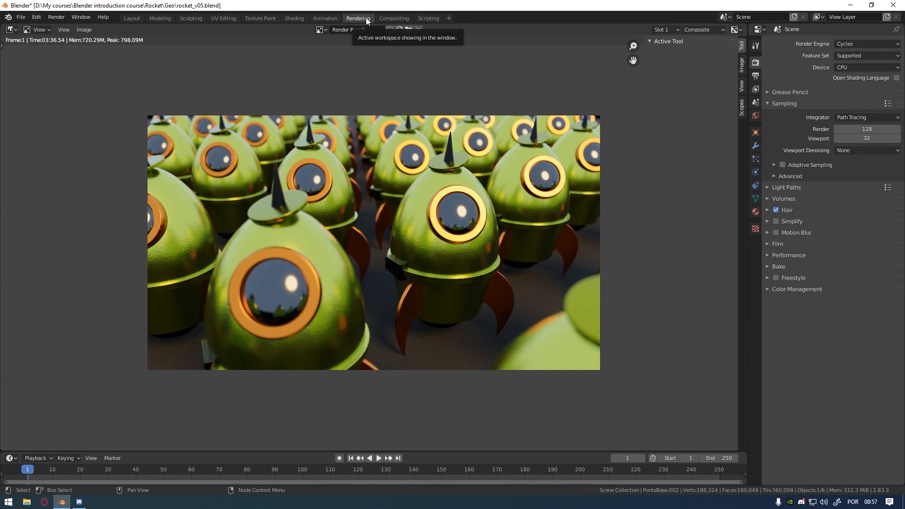
pyautogui.click(322, 29)
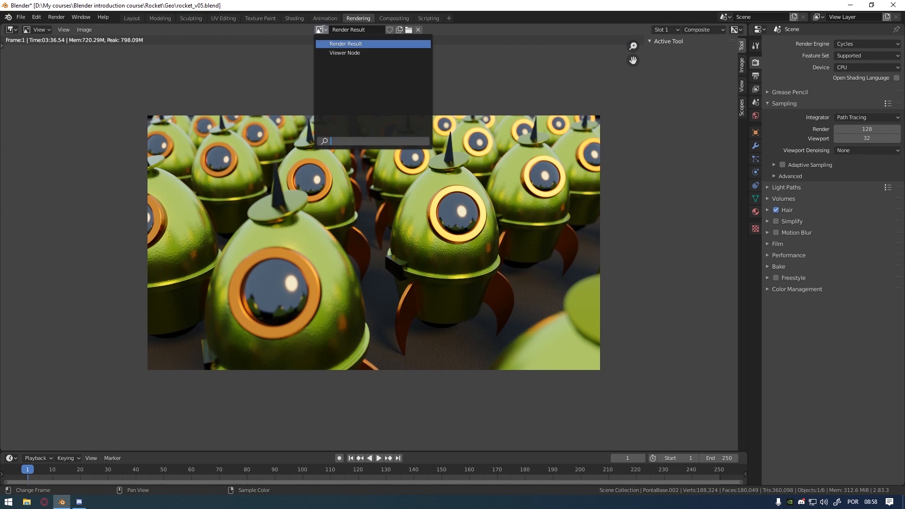
pyautogui.click(344, 52)
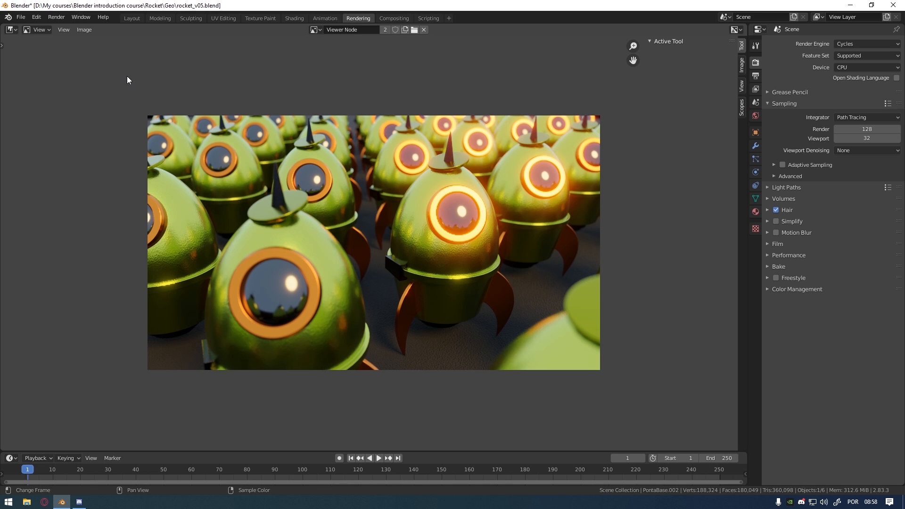
# Step: Save the Viewer Node image as render_v02.png in the Rocket project's Render folder
pyautogui.click(84, 29)
pyautogui.click(114, 96)
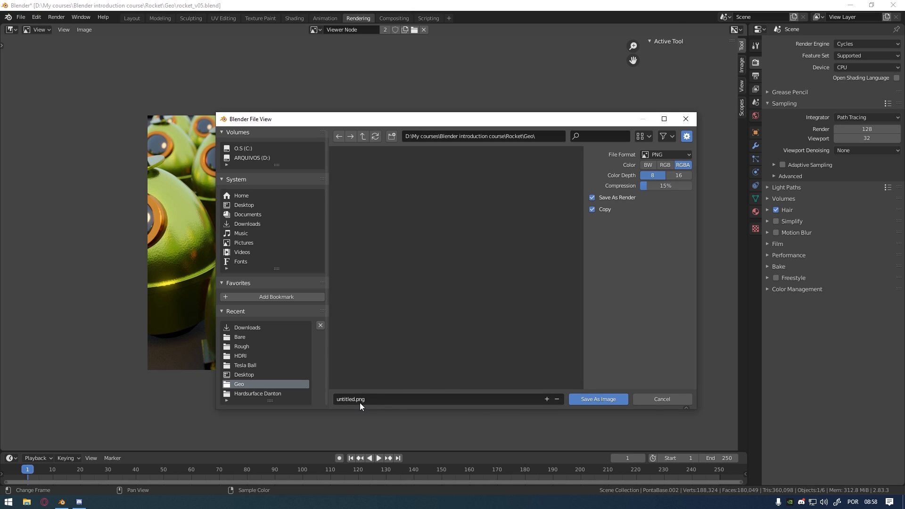
pyautogui.click(365, 137)
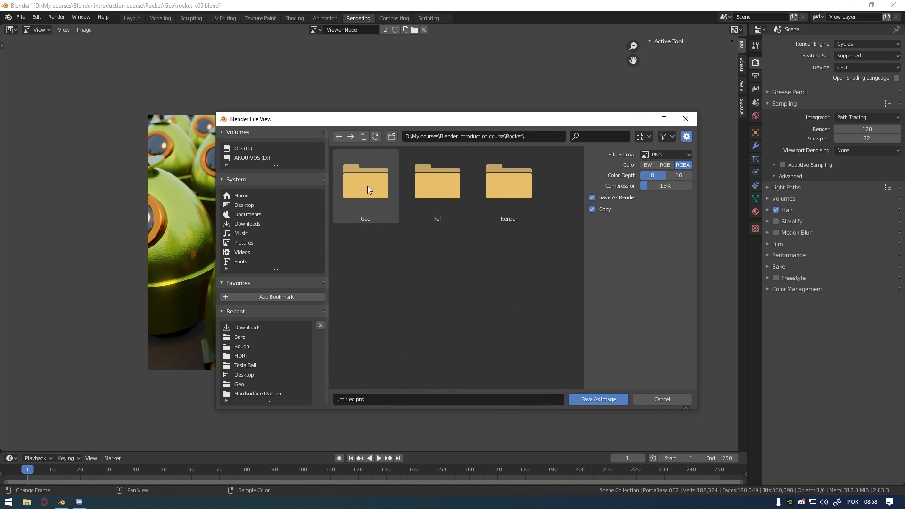
pyautogui.doubleClick(523, 203)
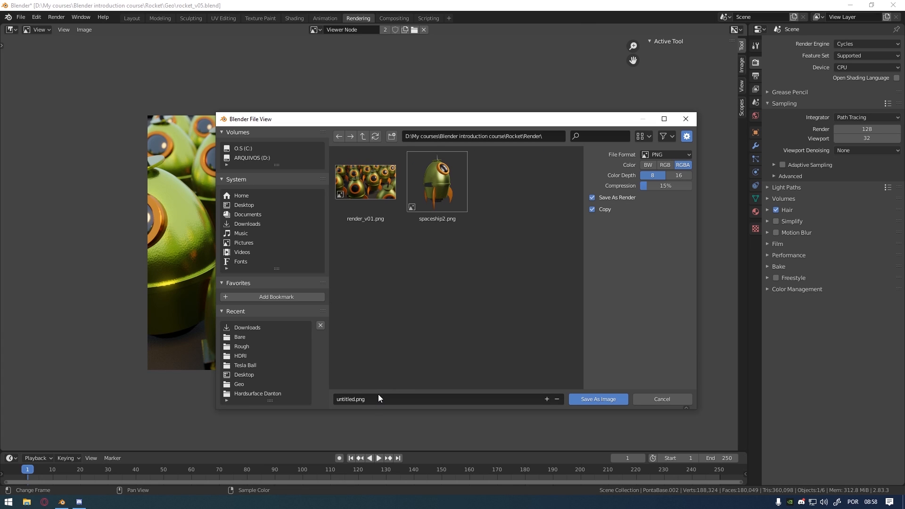
pyautogui.click(363, 222)
pyautogui.click(363, 400)
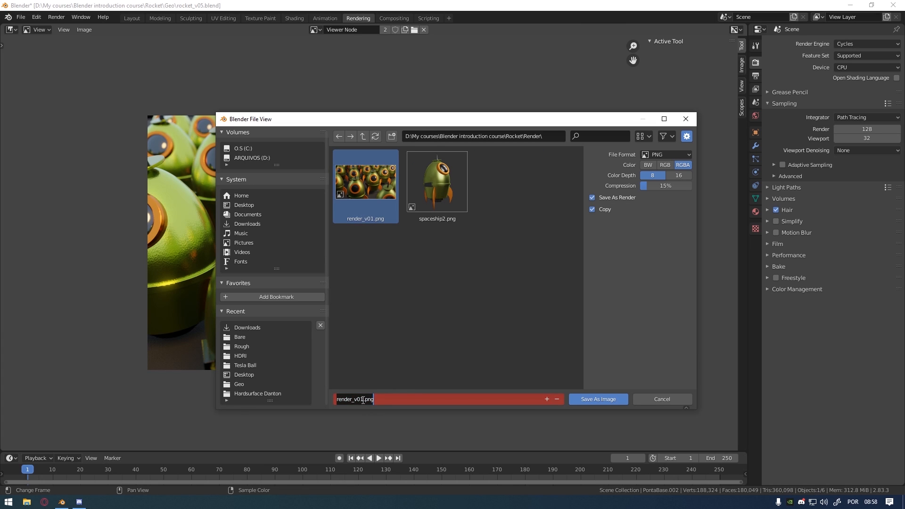
pyautogui.click(362, 399)
pyautogui.press('Delete')
pyautogui.write('2')
pyautogui.press('Return')
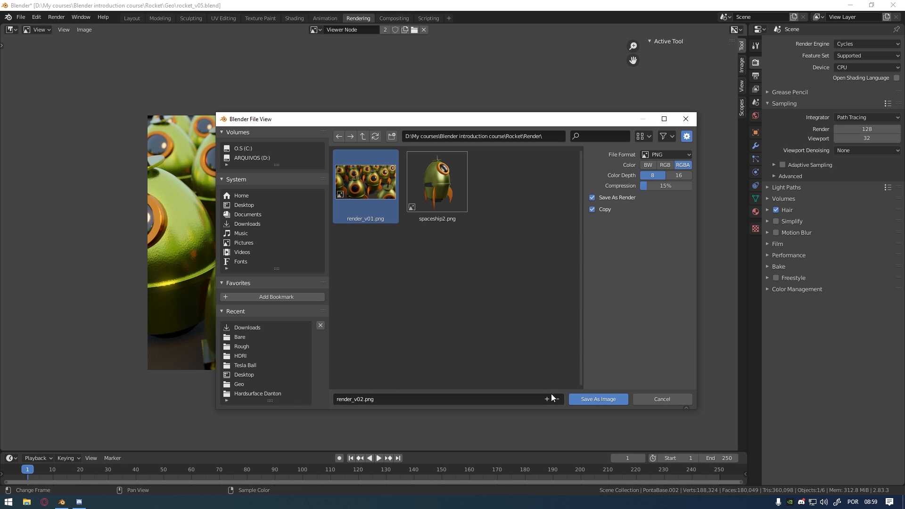
pyautogui.click(581, 399)
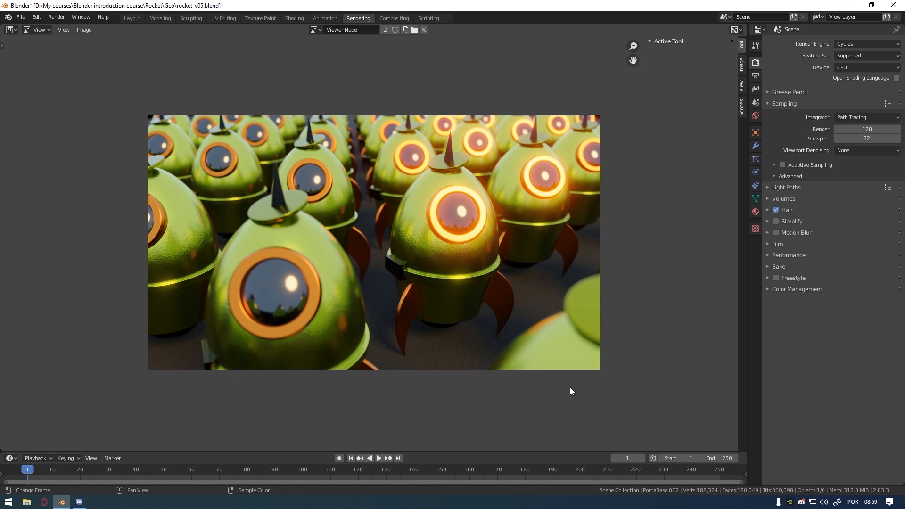